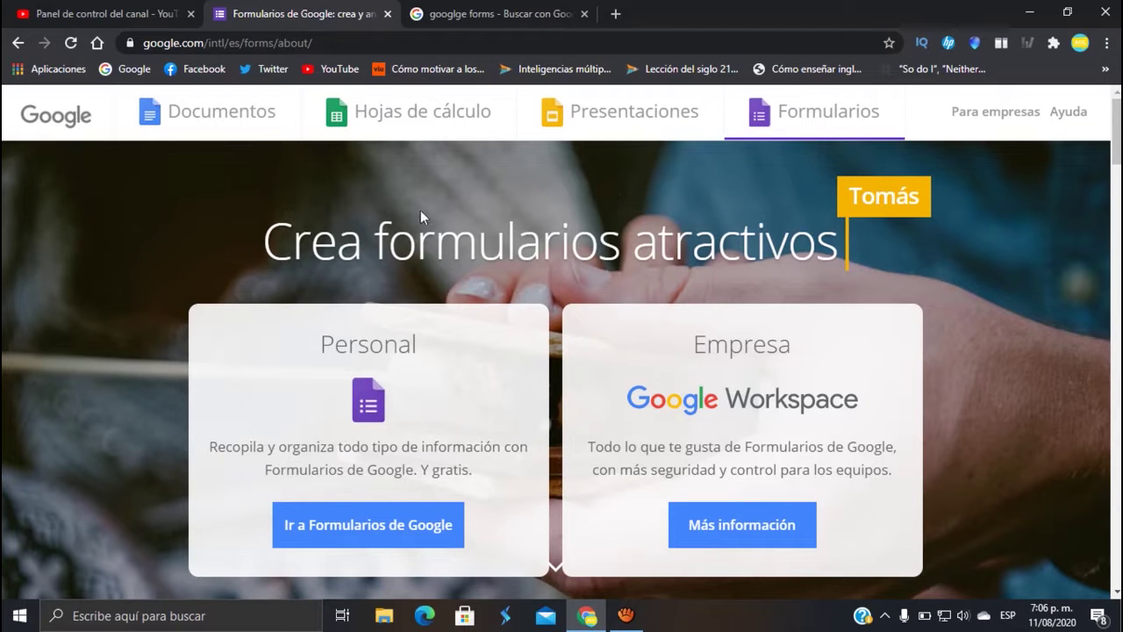
Step: Go to Google Forms and create a new form from the Examen template
left_click(371, 524)
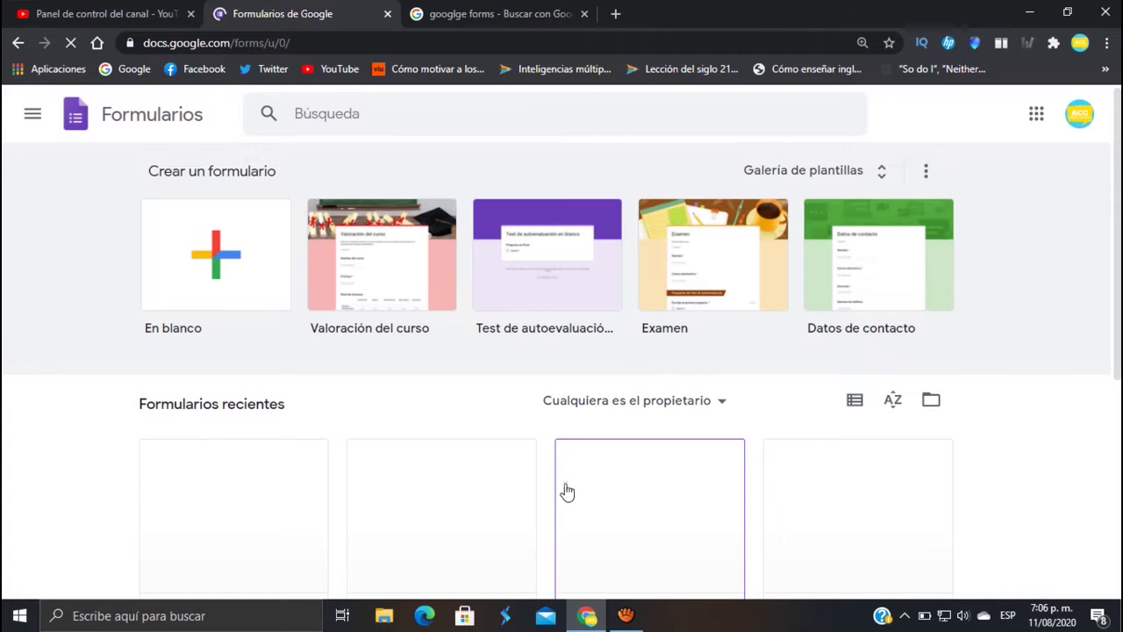
scroll(454, 466, "down", 3)
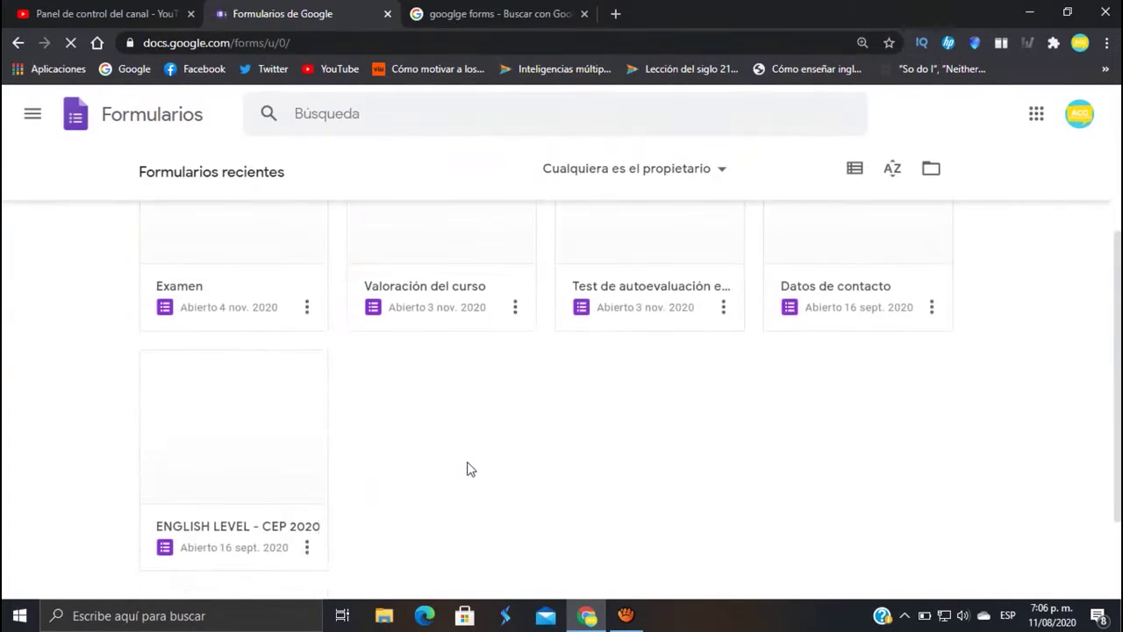
scroll(466, 469, "up", 4)
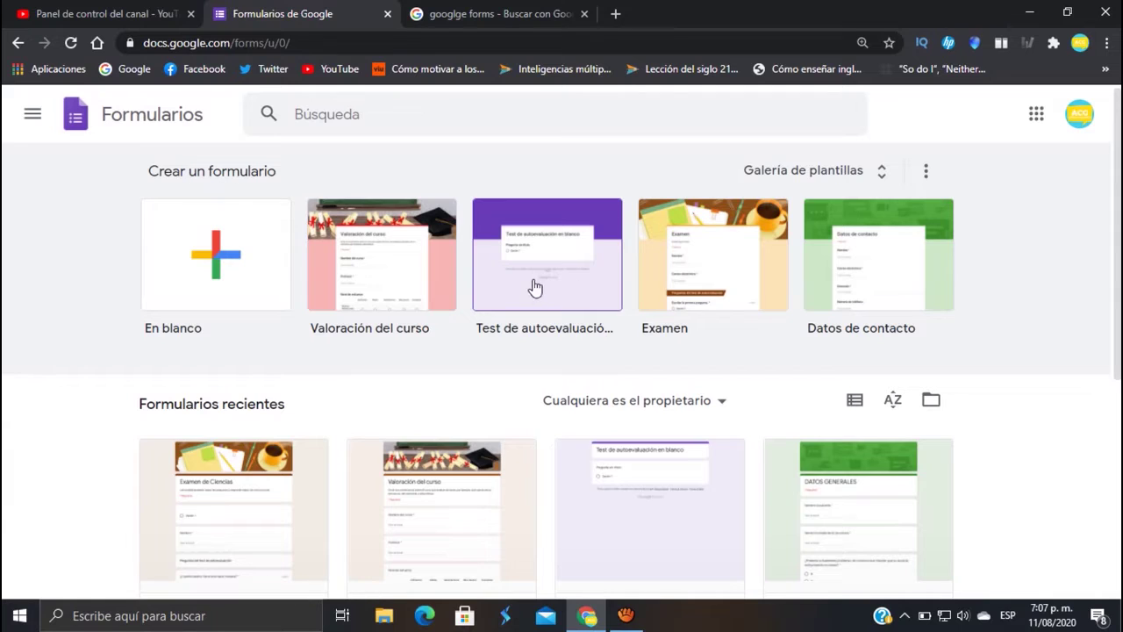
left_click(704, 269)
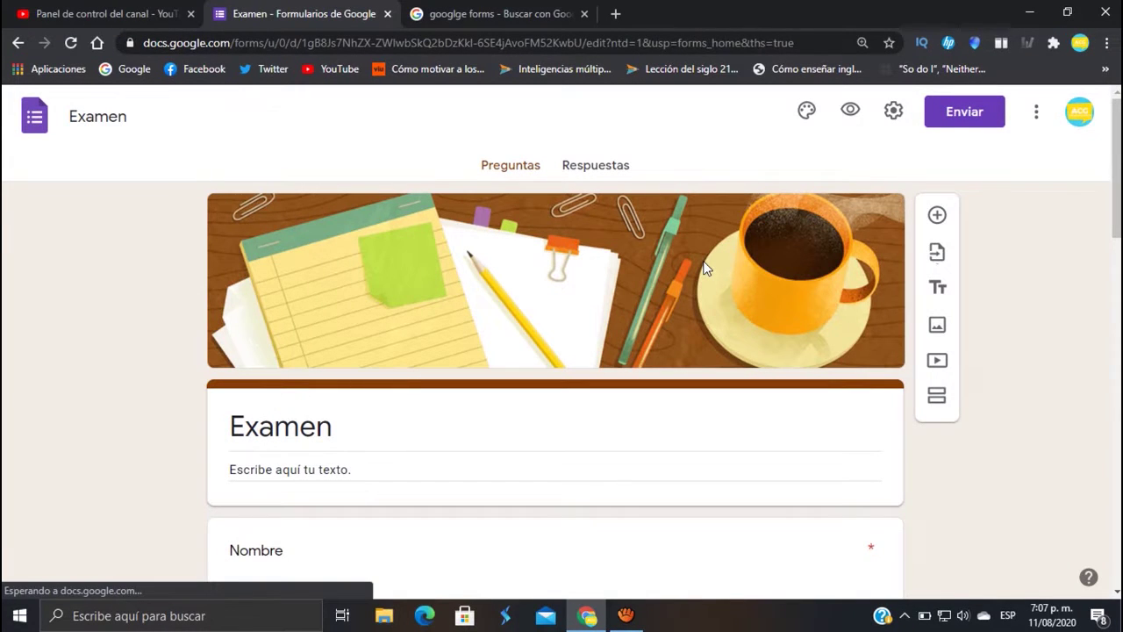
Step: Look through the template's questions and change the form title to "Examen de prueba"
scroll(704, 269, "down", 2)
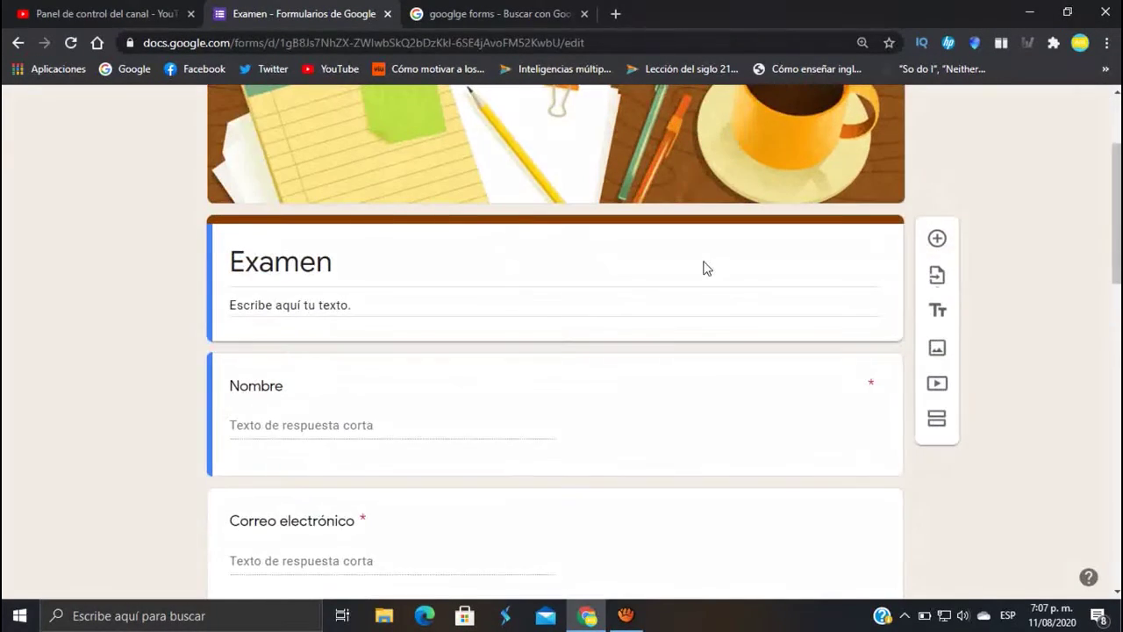
scroll(705, 269, "down", 4)
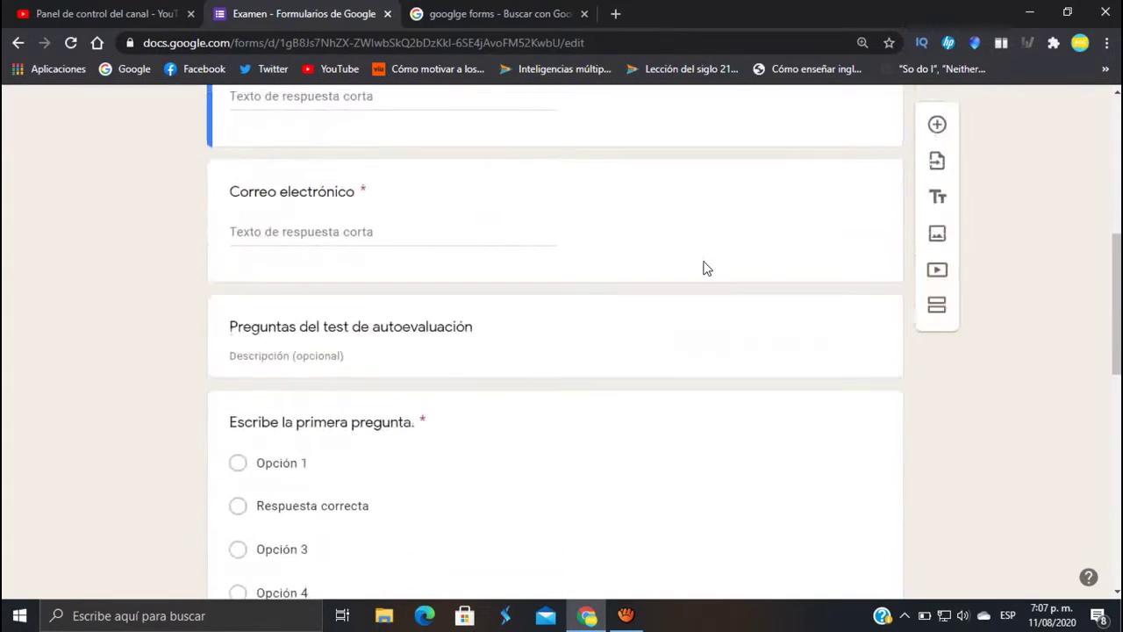
scroll(705, 269, "down", 8)
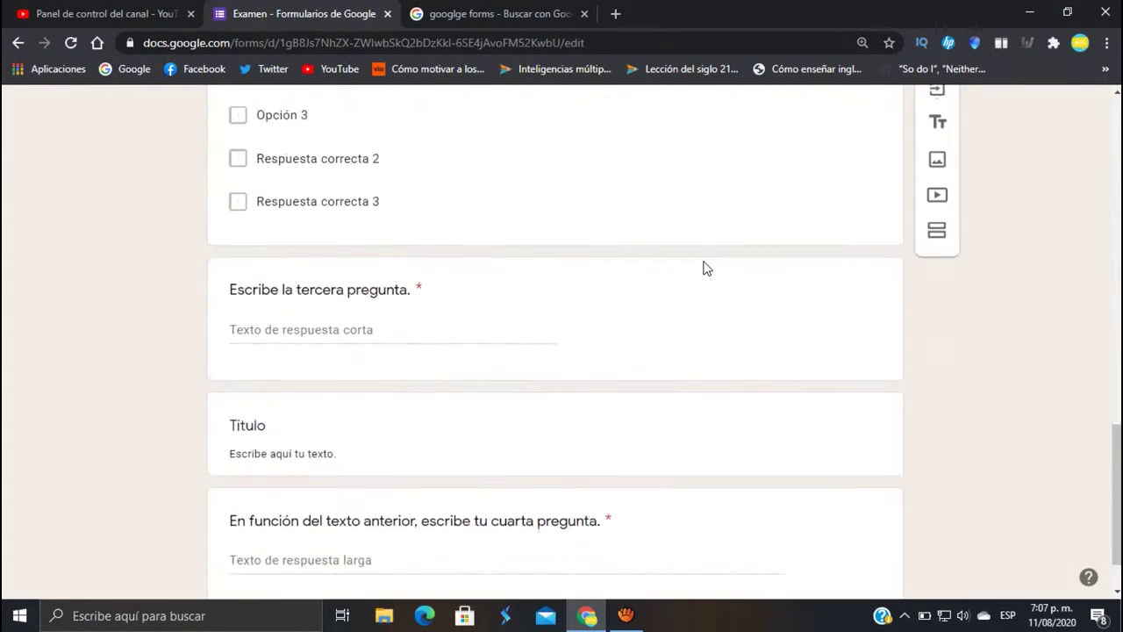
scroll(705, 269, "up", 8)
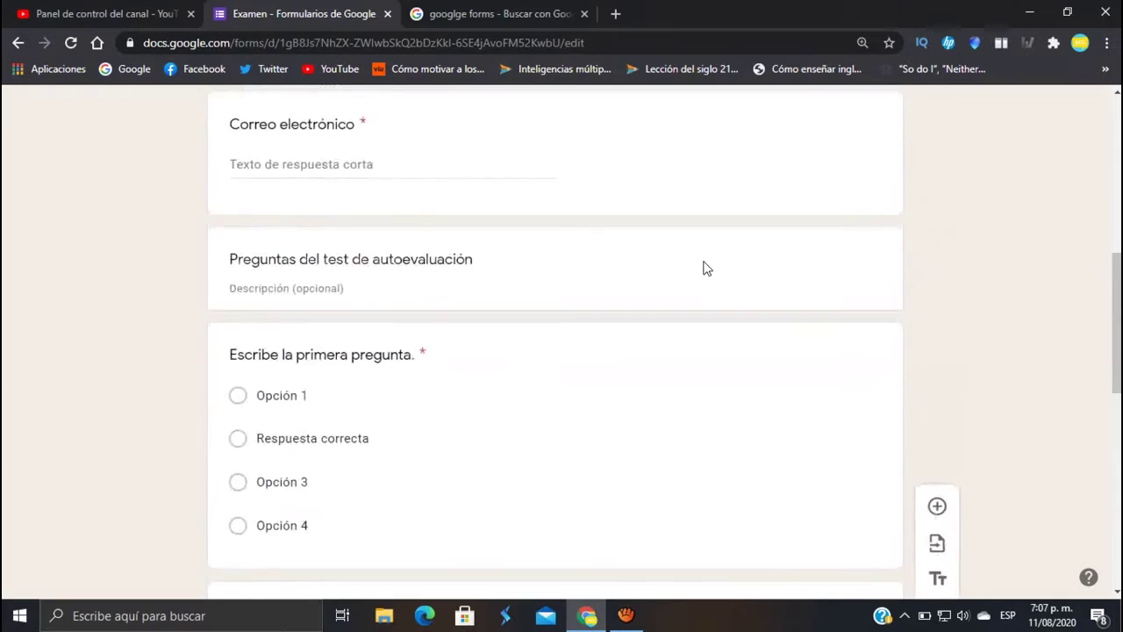
scroll(705, 269, "up", 7)
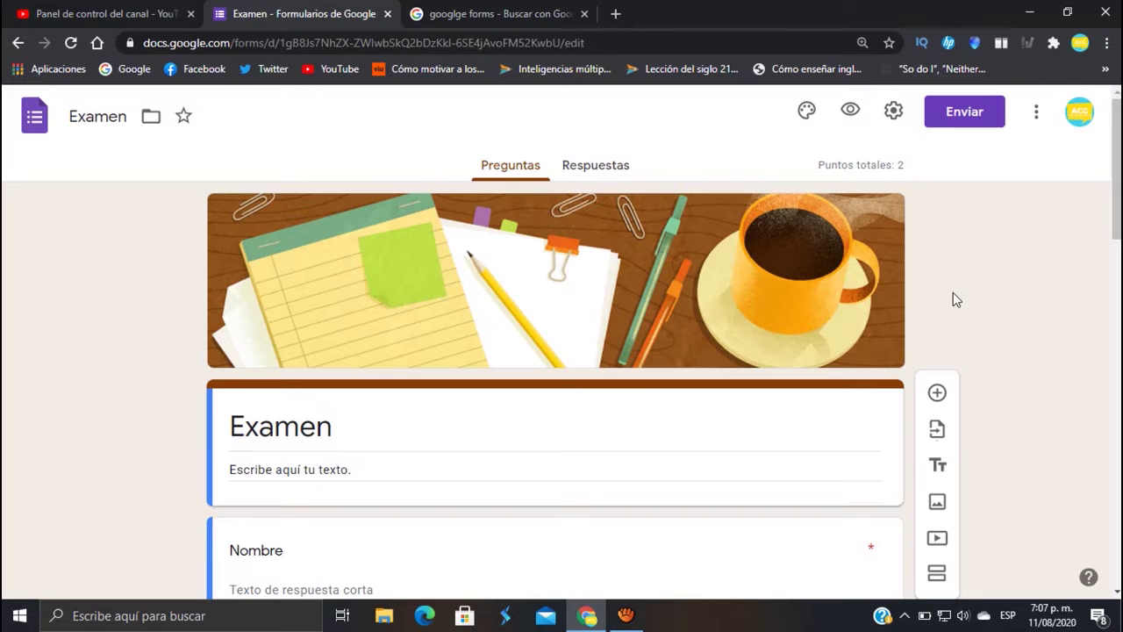
scroll(953, 292, "down", 2)
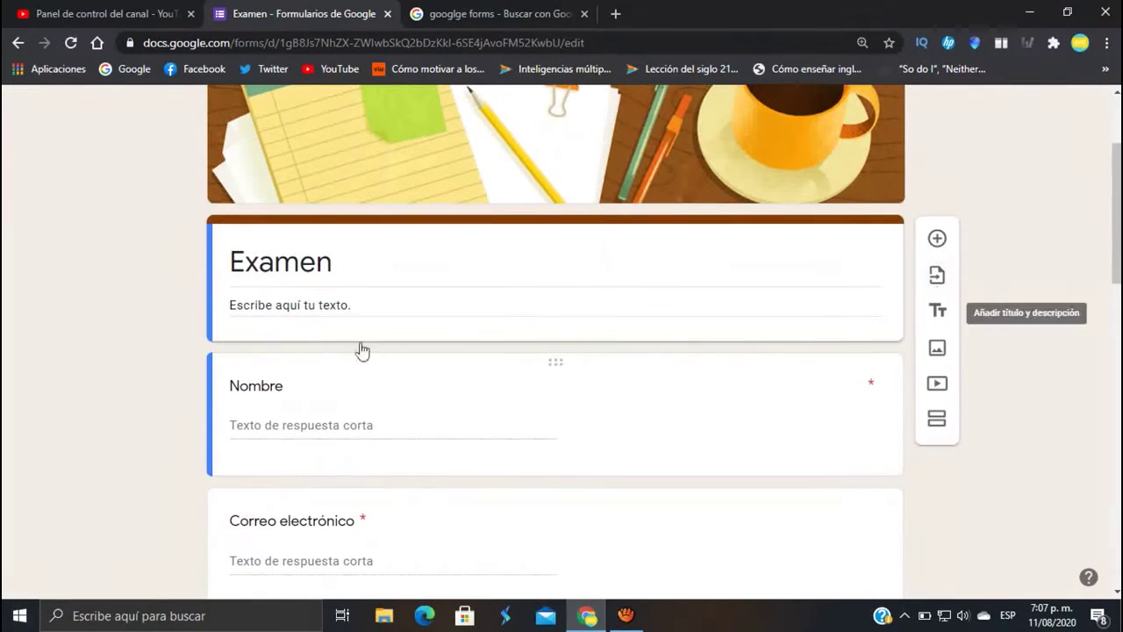
double_click(321, 272)
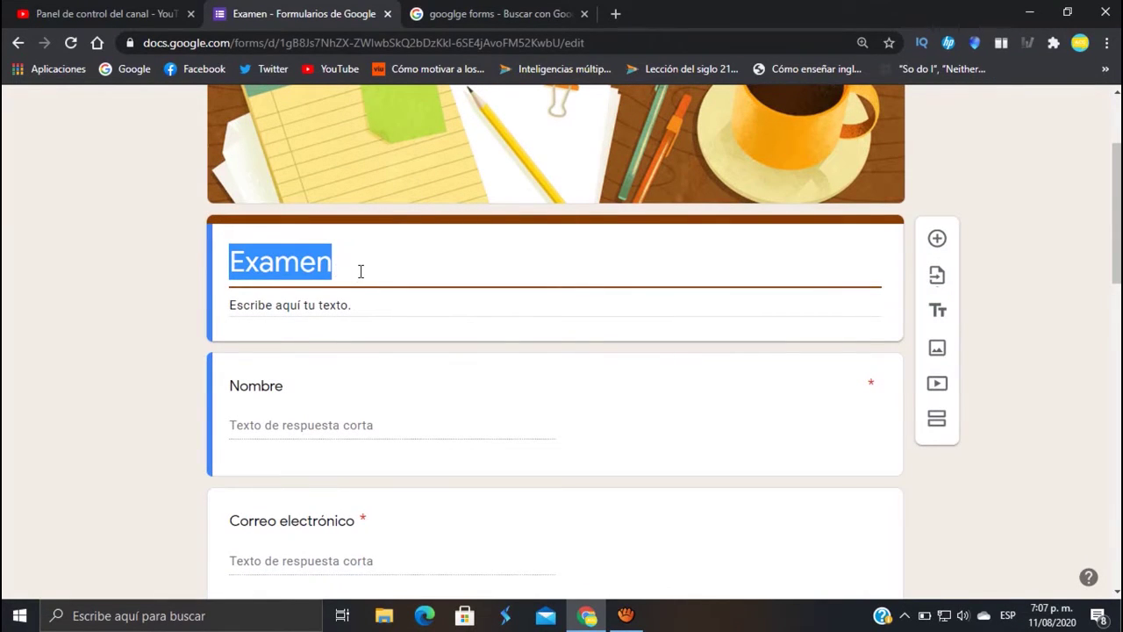
left_click(360, 271)
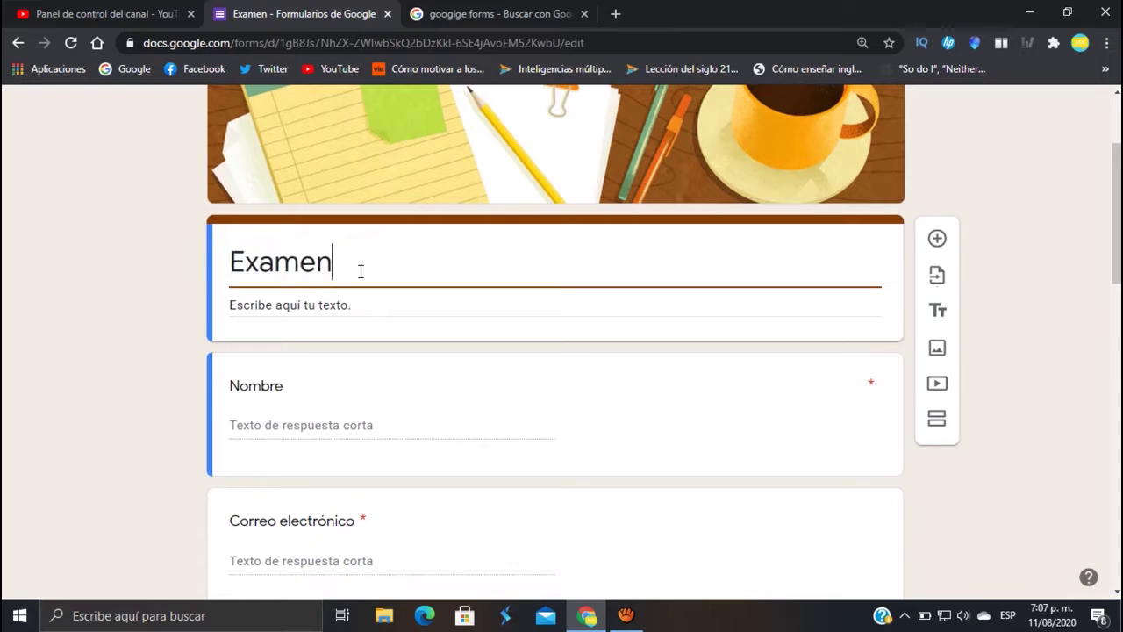
type("de prueba")
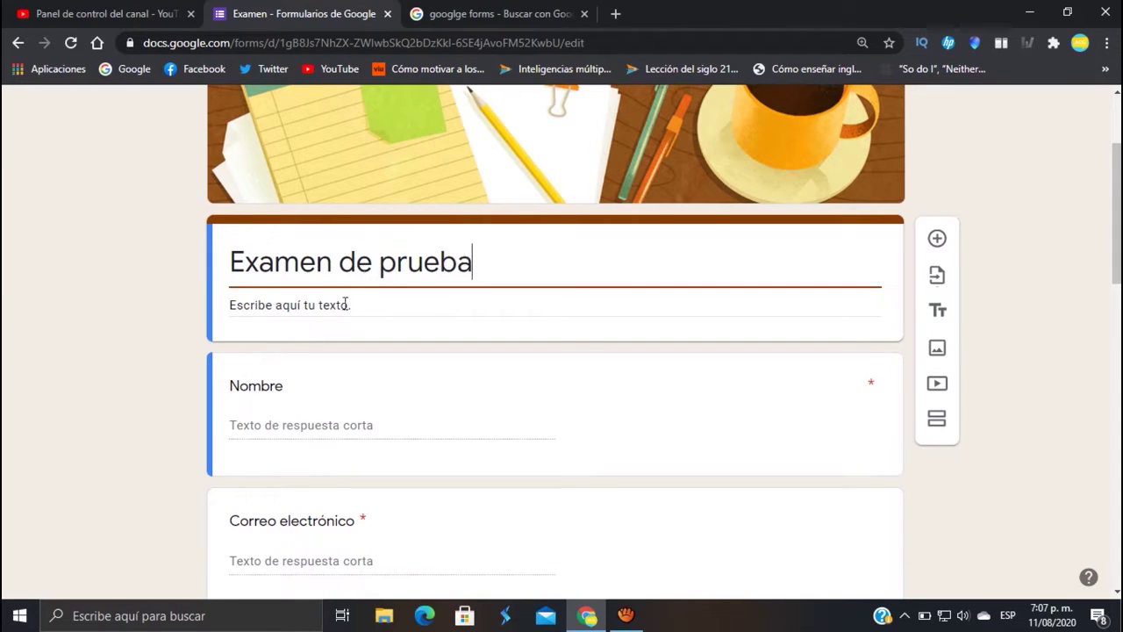
Step: Replace the form description with "Lea y responda"
triple_click(346, 305)
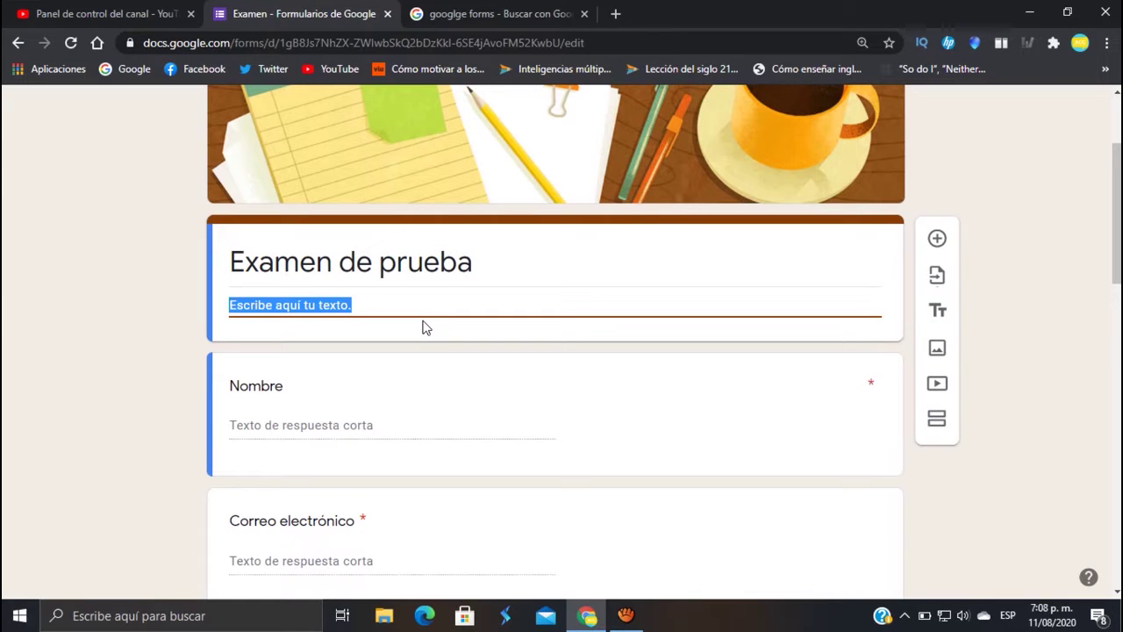
type("Lean")
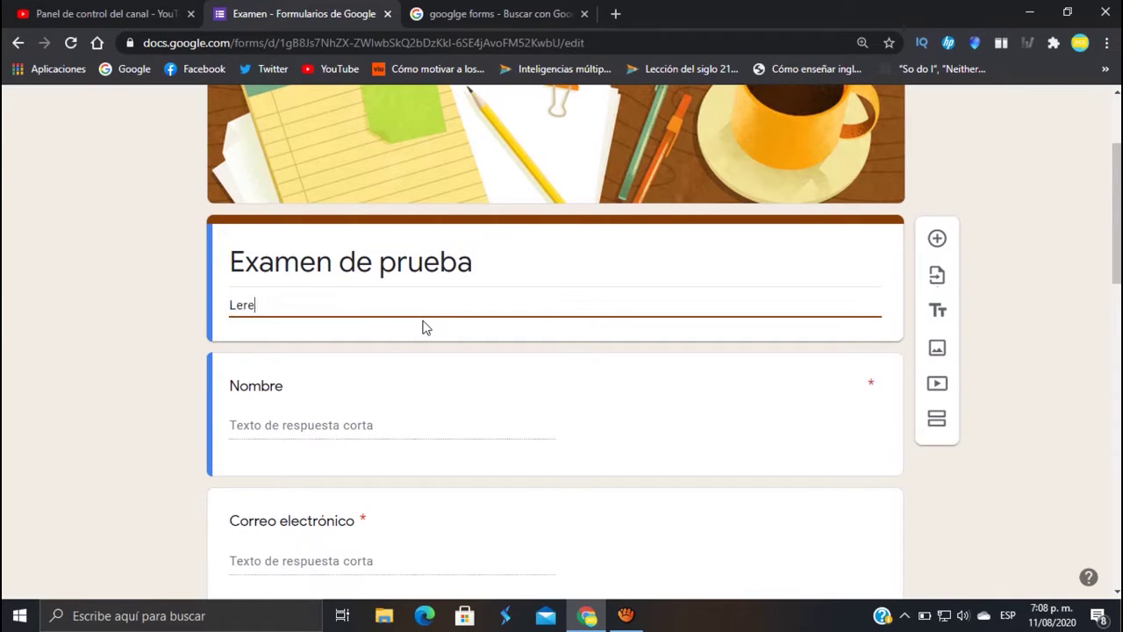
key("BackSpace")
key("BackSpace")
type("a y responda")
Step: Open the Nombre question for editing and review the available answer types without changing the current one
scroll(582, 366, "down", 1)
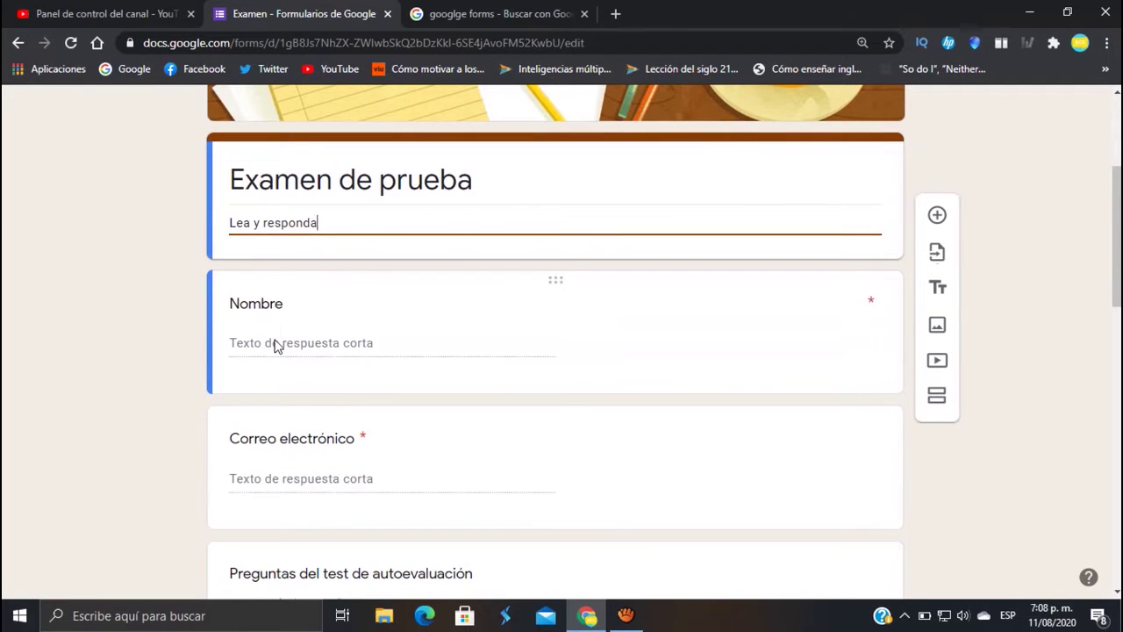
left_click(323, 355)
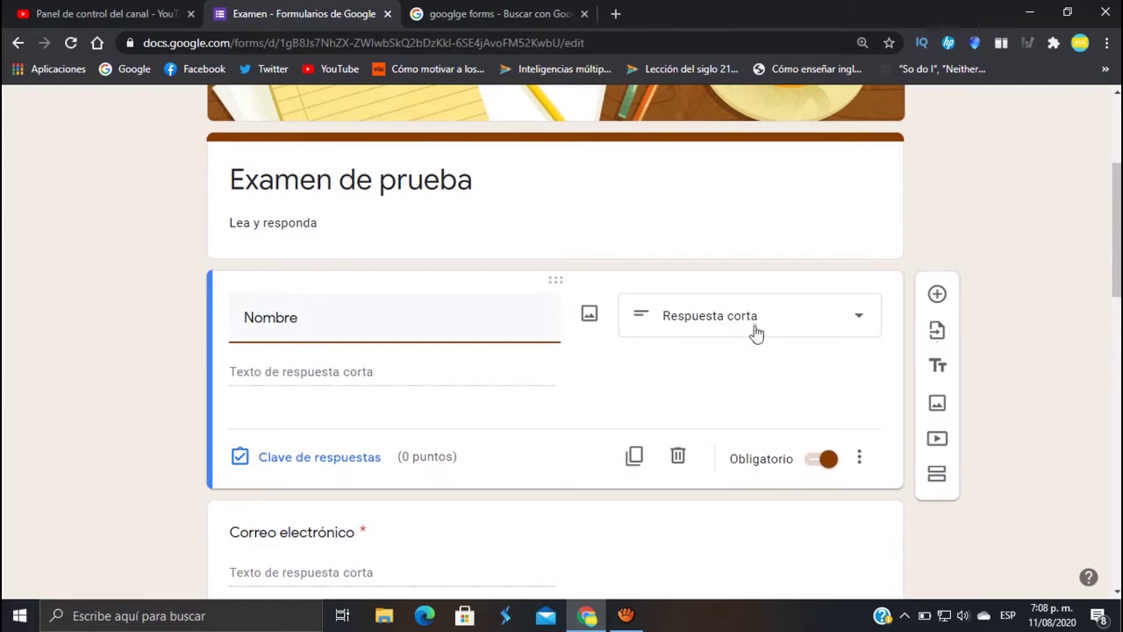
left_click(848, 325)
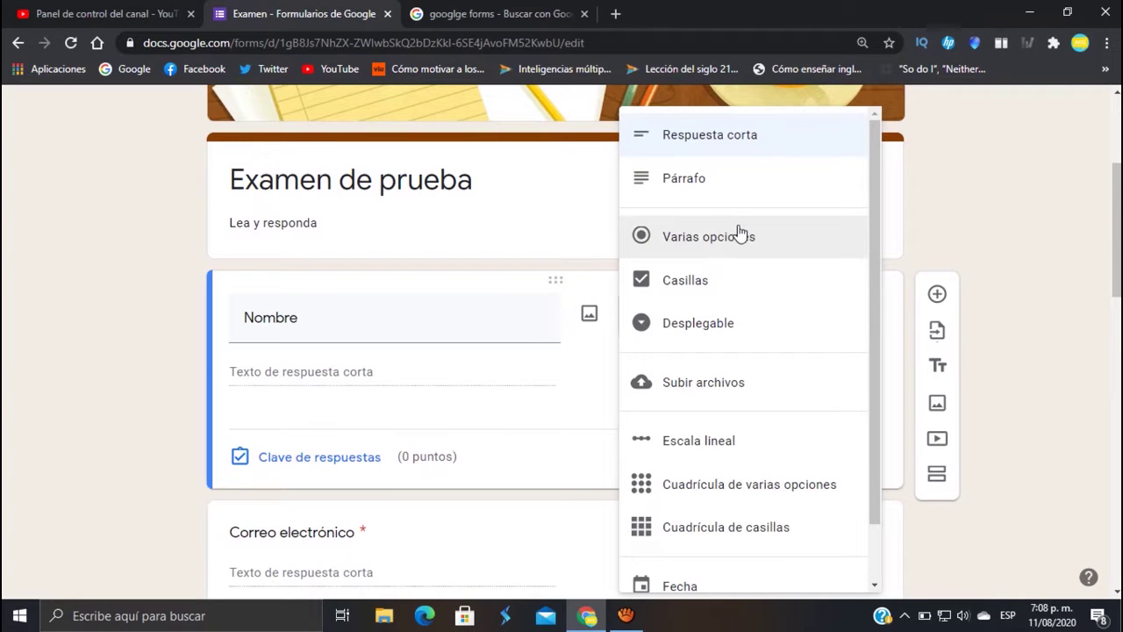
scroll(720, 323, "down", 2)
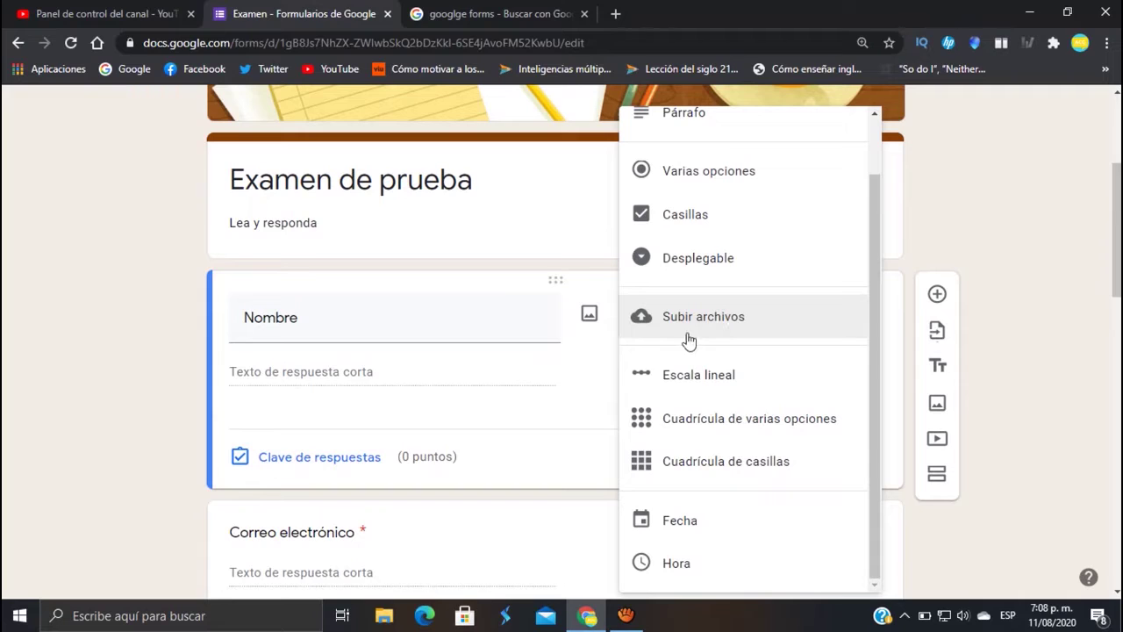
left_click(596, 372)
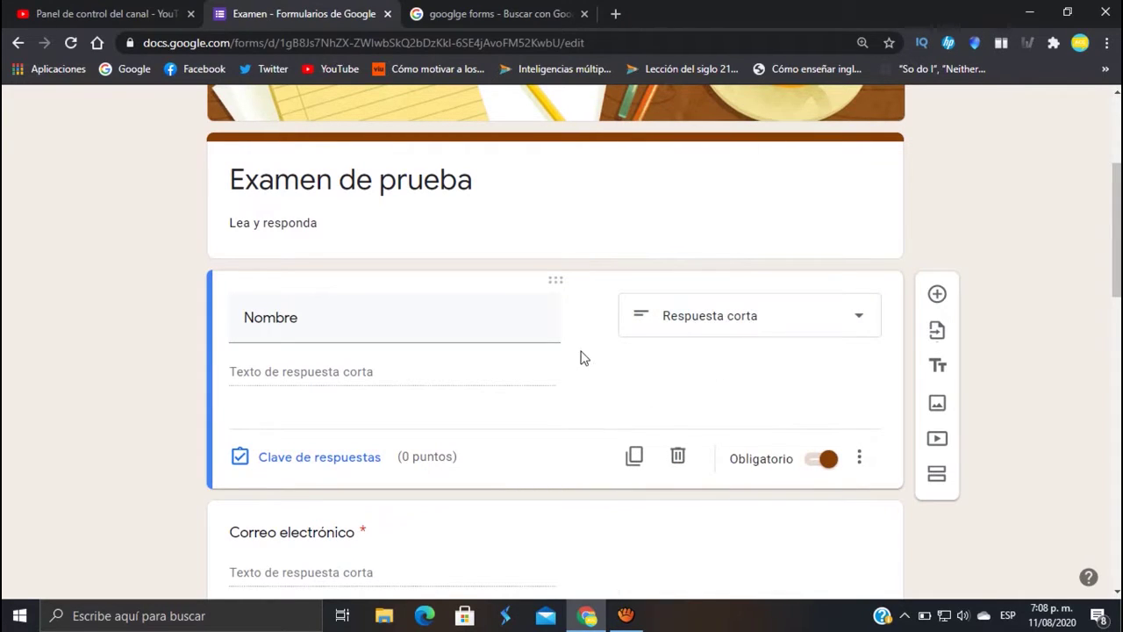
Step: Extend the title of the Nombre question to "Nombre y Apellido"
double_click(271, 321)
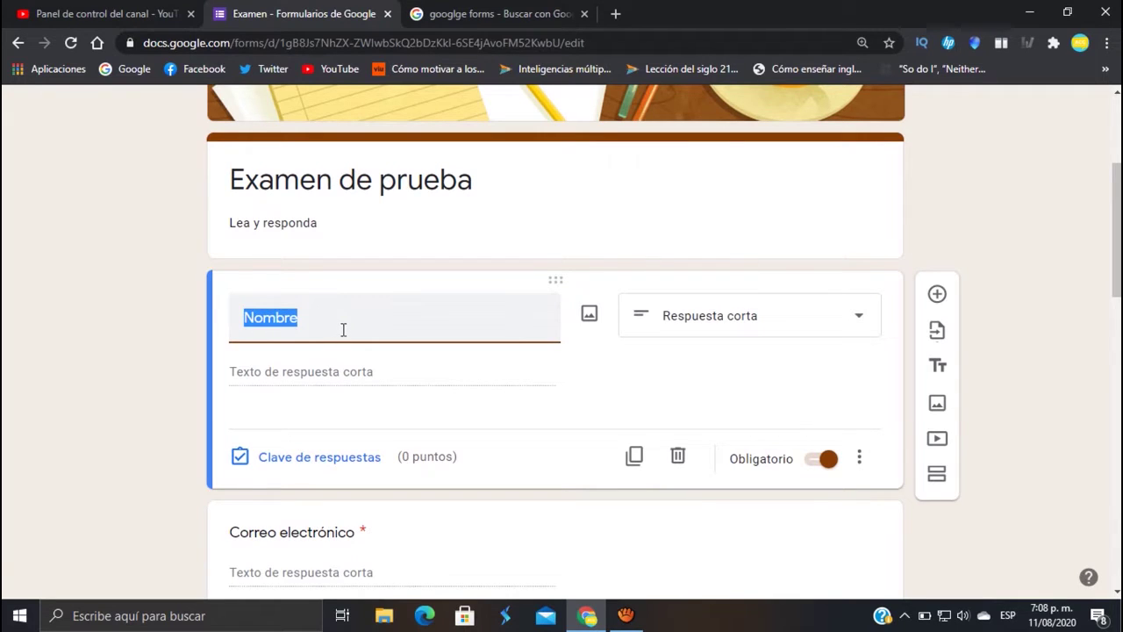
left_click(347, 323)
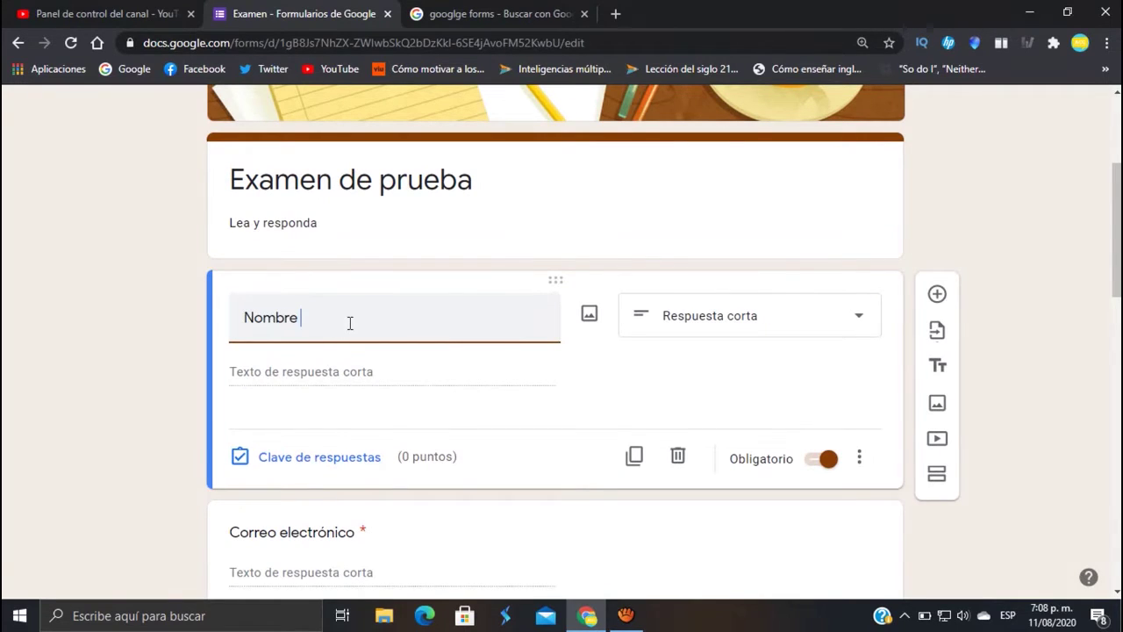
type("y Apellido")
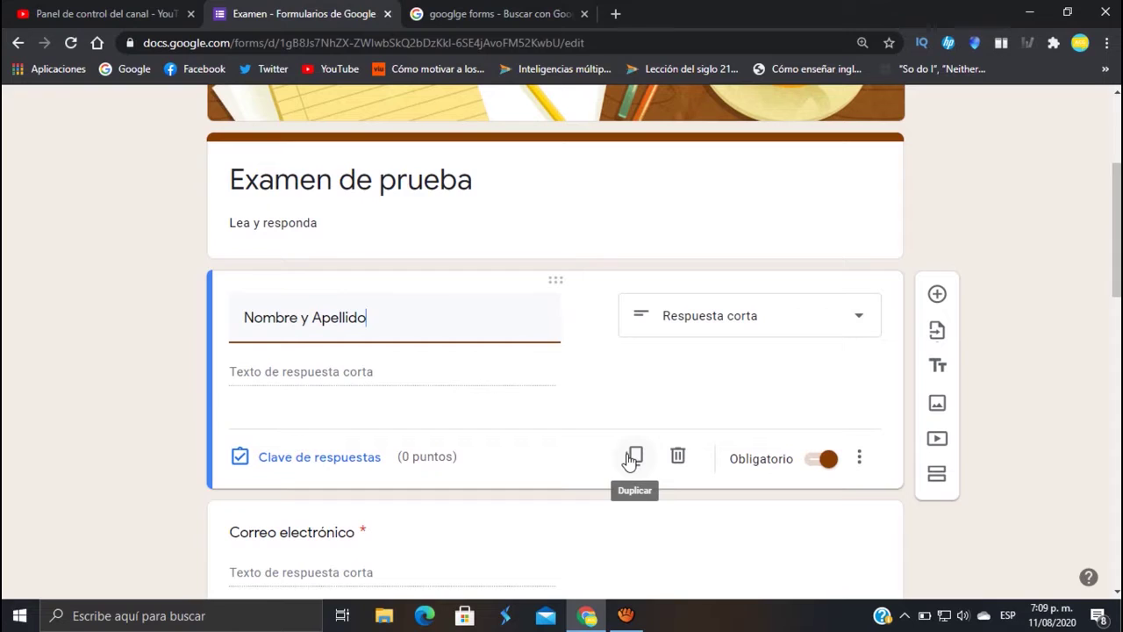
Step: Check the additional display options offered for the Nombre y Apellido question
left_click(862, 459)
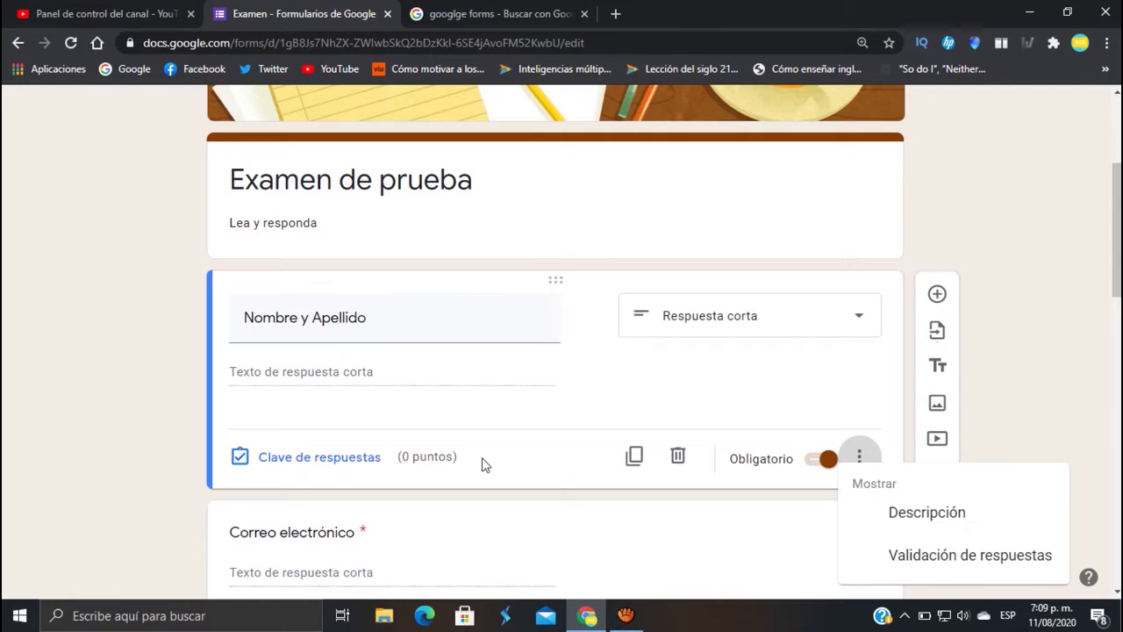
scroll(482, 464, "down", 1)
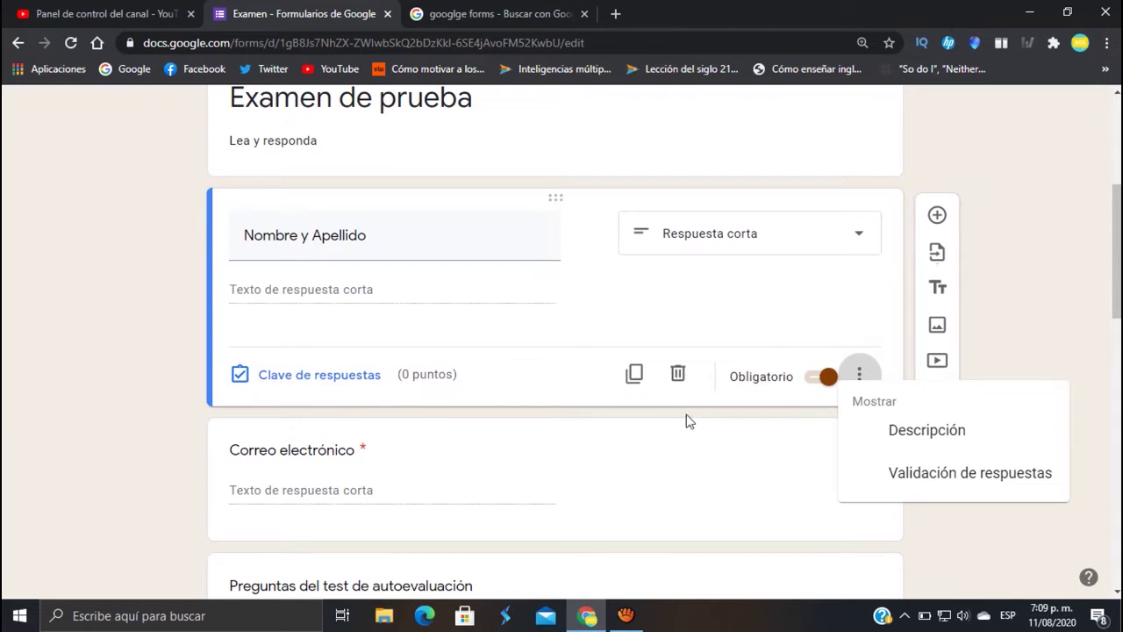
left_click(998, 269)
scroll(975, 233, "up", 1)
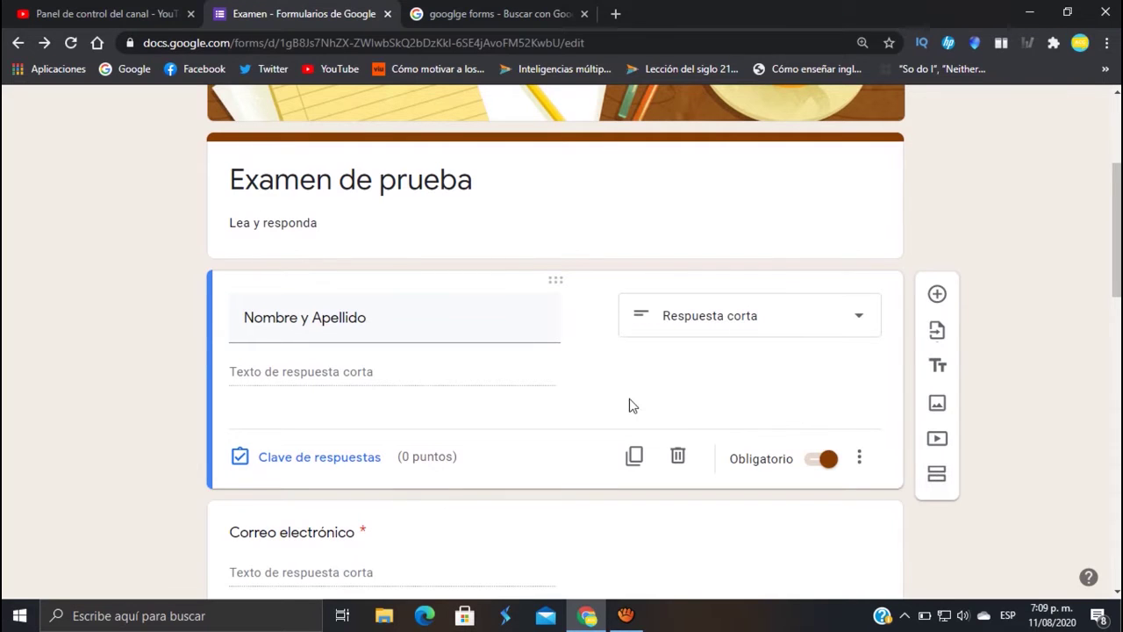
Step: Duplicate the Nombre y Apellido question and retitle the copy "Grado y sección"
left_click(634, 458)
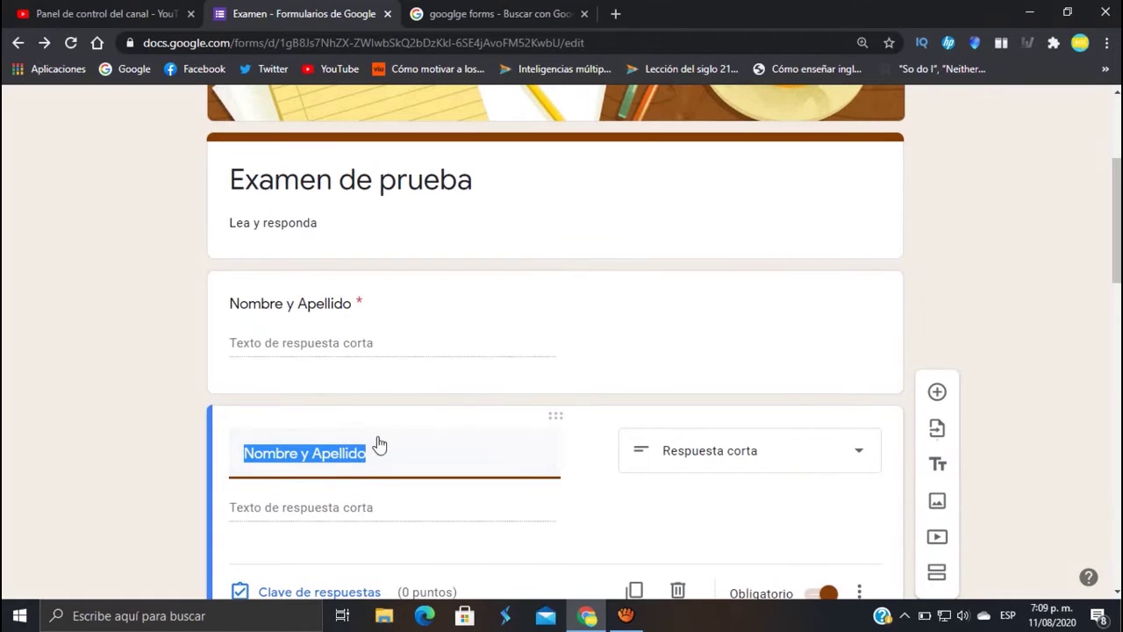
type("rado y ")
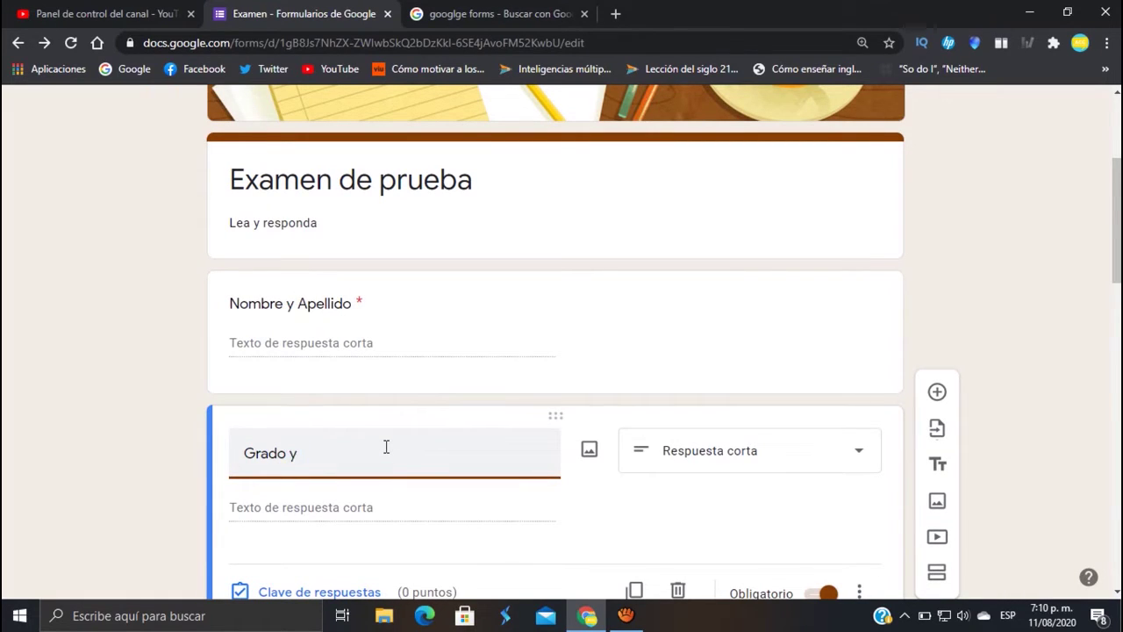
type("sección")
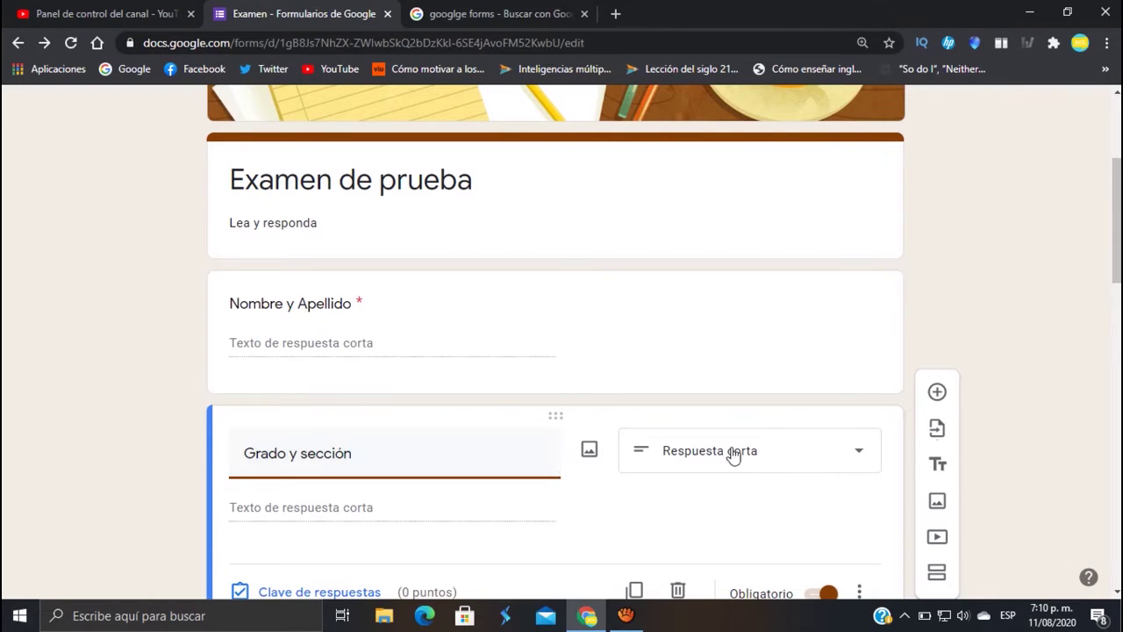
Step: Delete the Correo electrónico question from the form
scroll(702, 457, "down", 1)
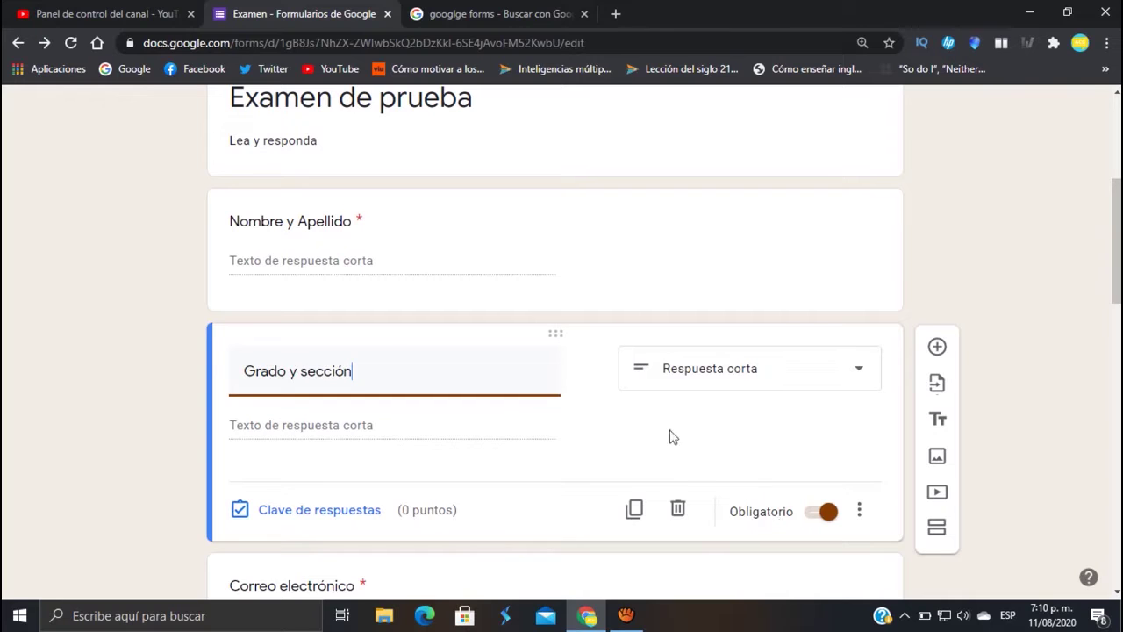
scroll(625, 422, "down", 1)
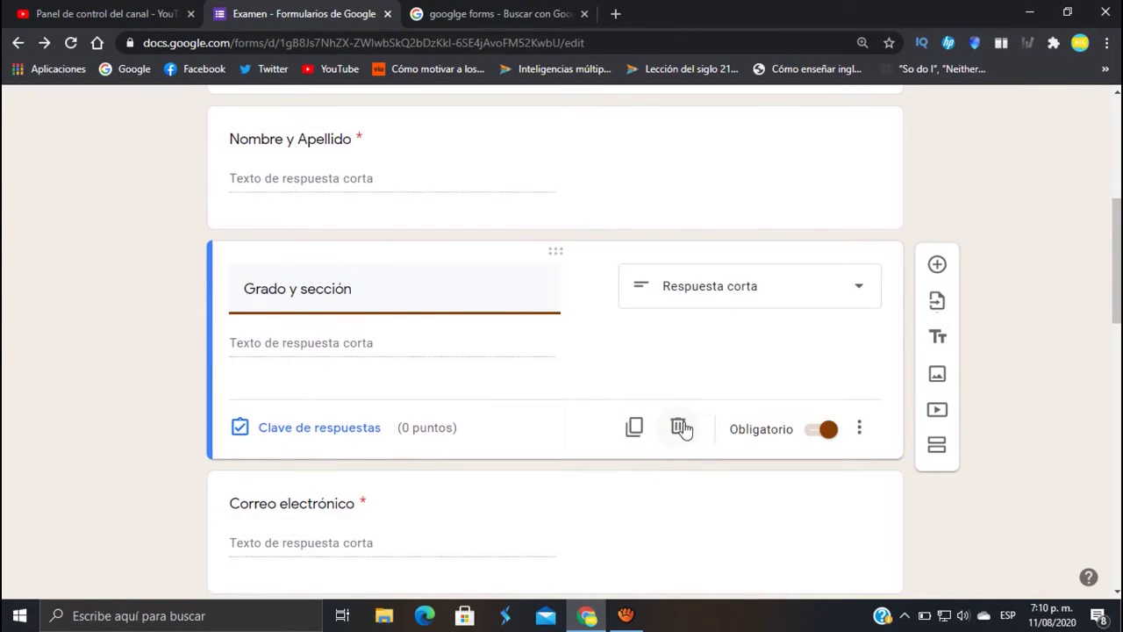
scroll(682, 428, "down", 2)
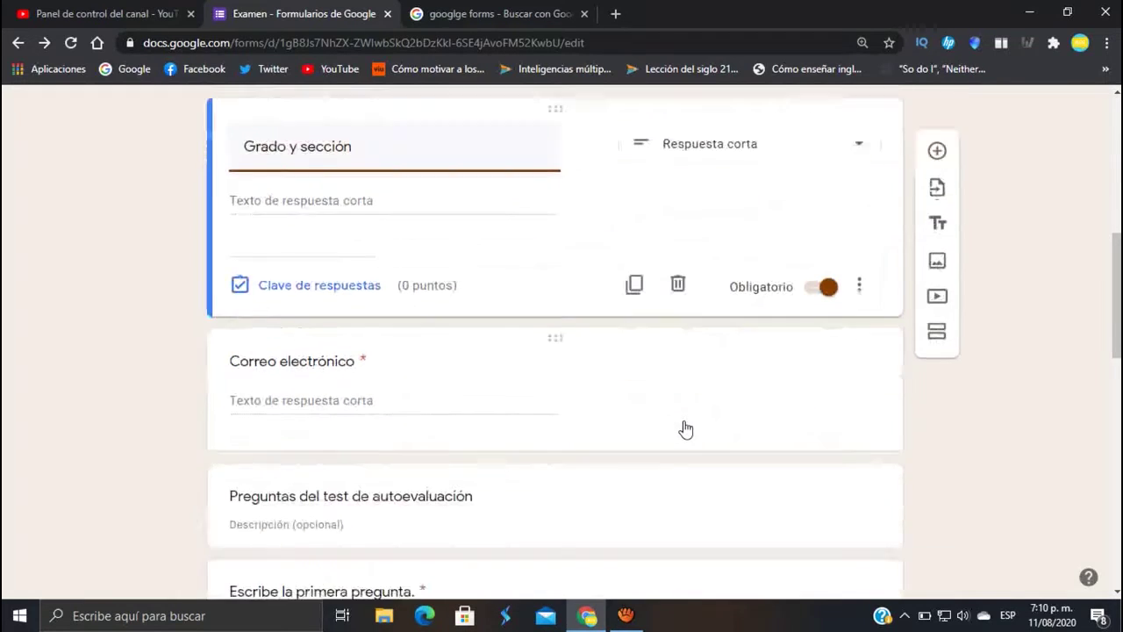
left_click(304, 377)
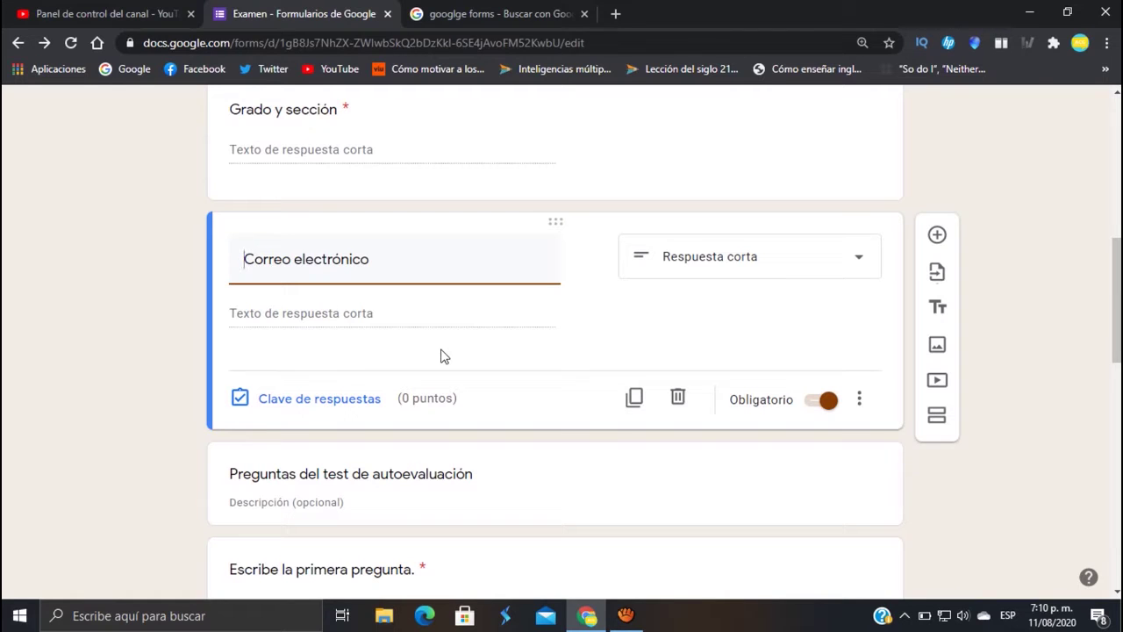
left_click(679, 405)
scroll(521, 329, "up", 3)
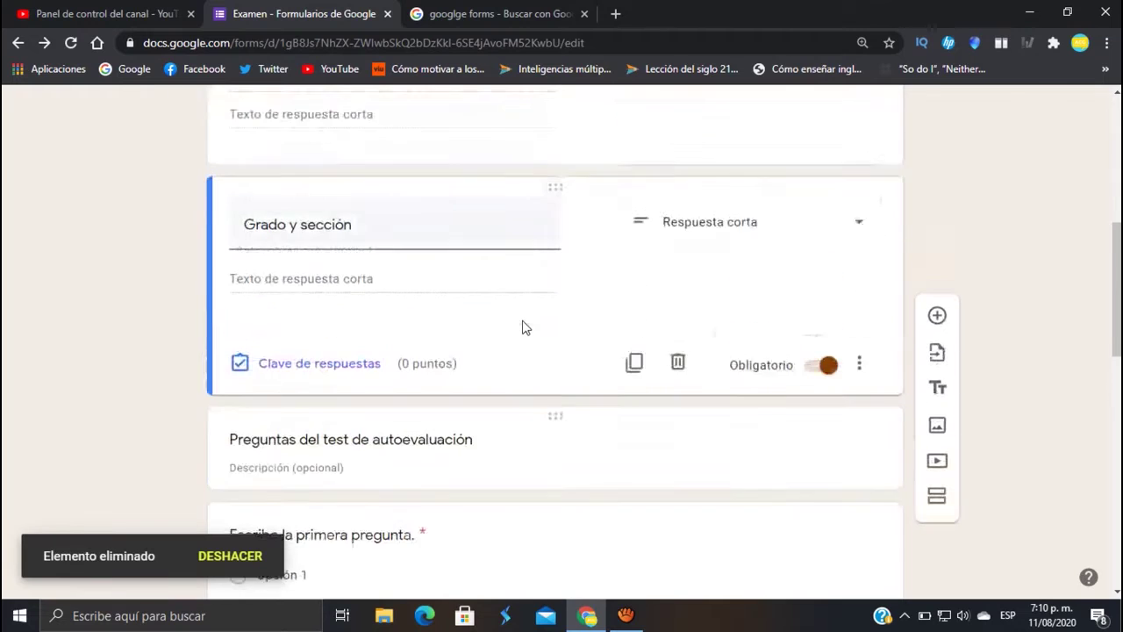
scroll(523, 322, "down", 3)
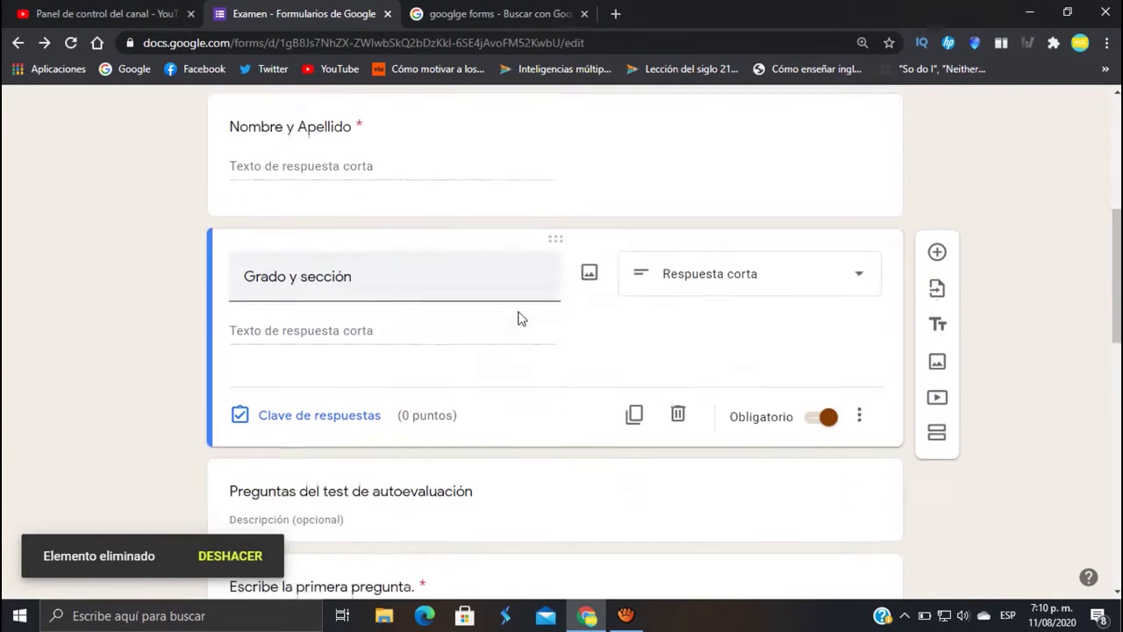
Step: Open the first exam question for editing, review the available question types and choose Varias opciones
scroll(518, 310, "down", 1)
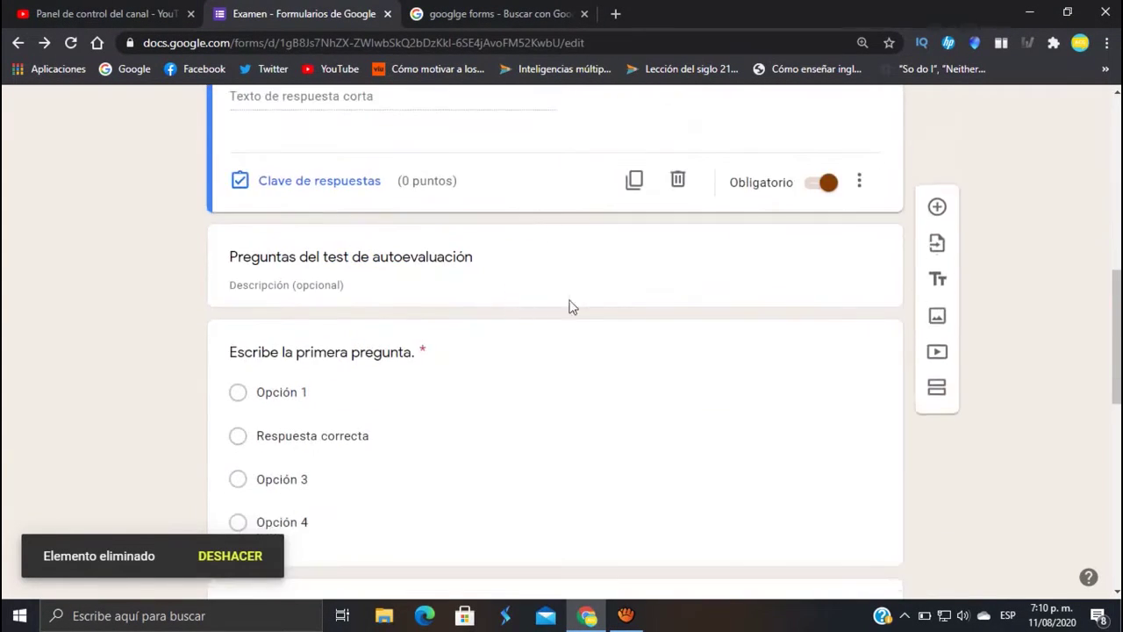
scroll(640, 308, "down", 2)
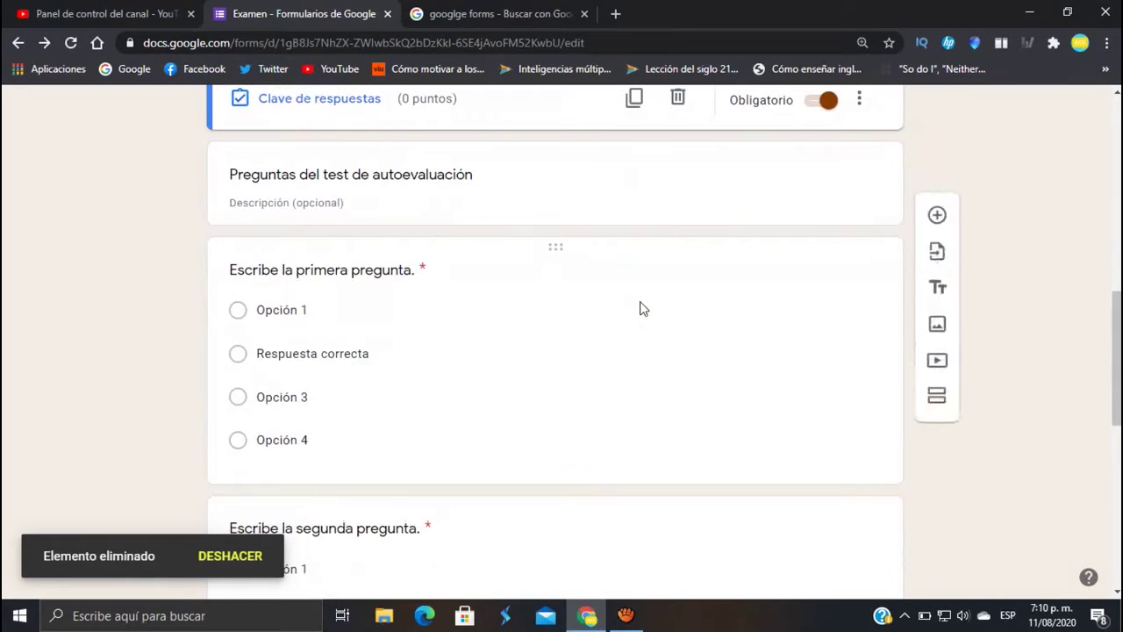
scroll(561, 281, "up", 10)
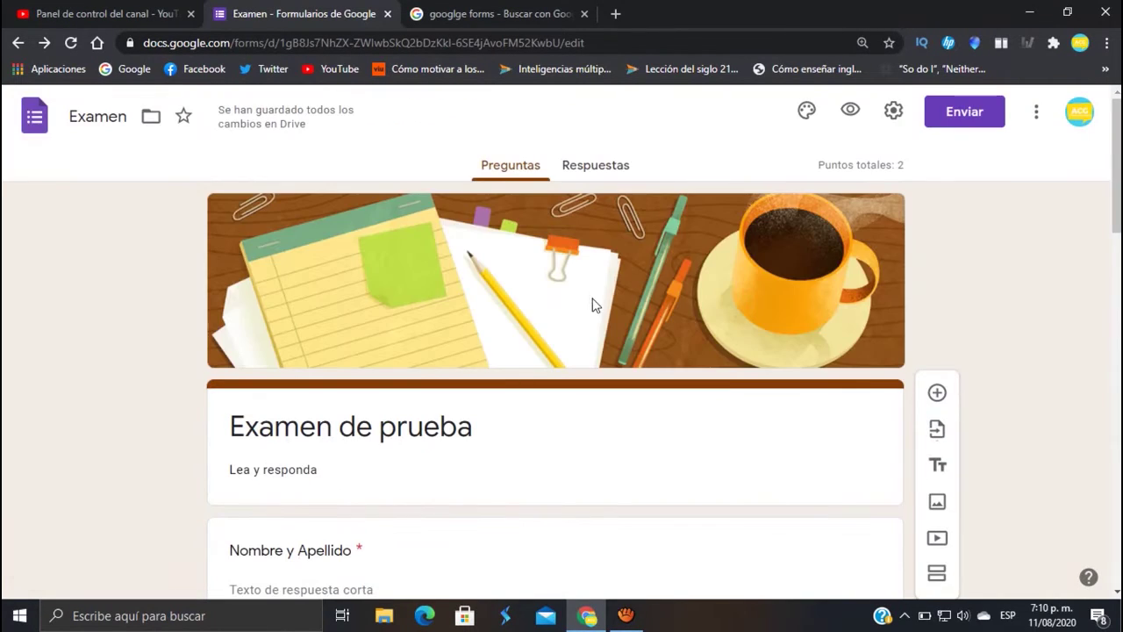
scroll(593, 303, "down", 10)
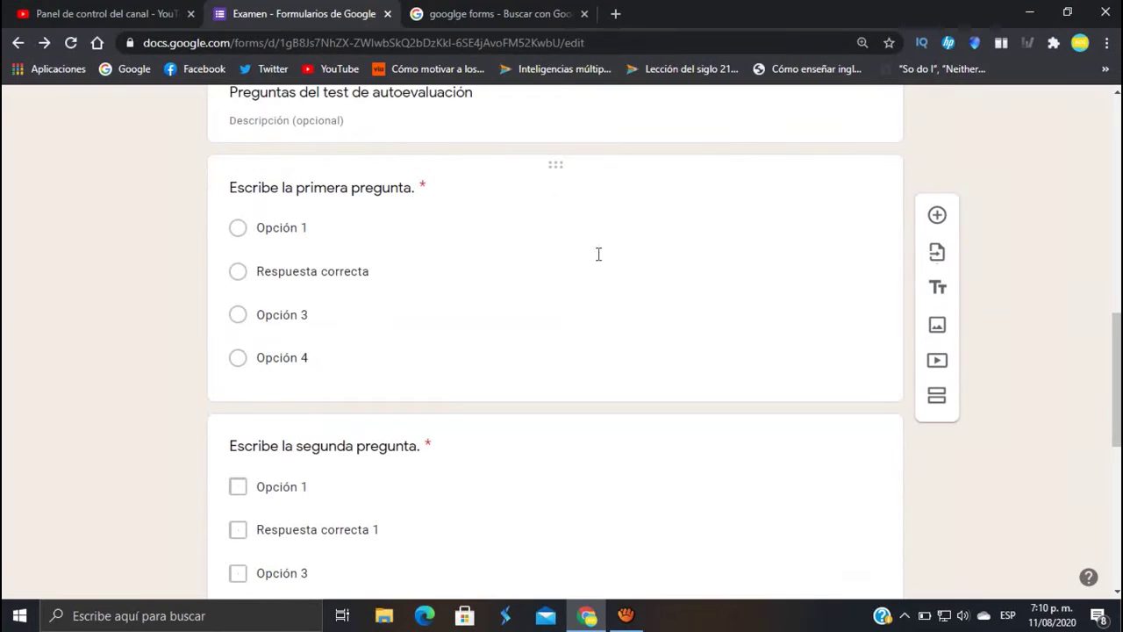
left_click(381, 193)
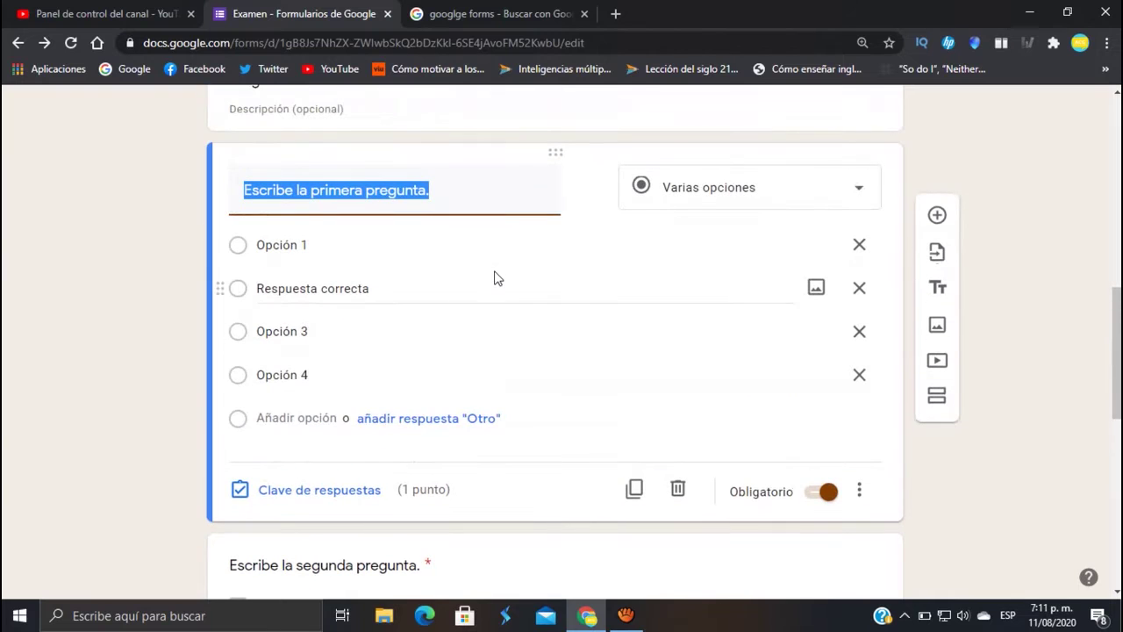
left_click(852, 188)
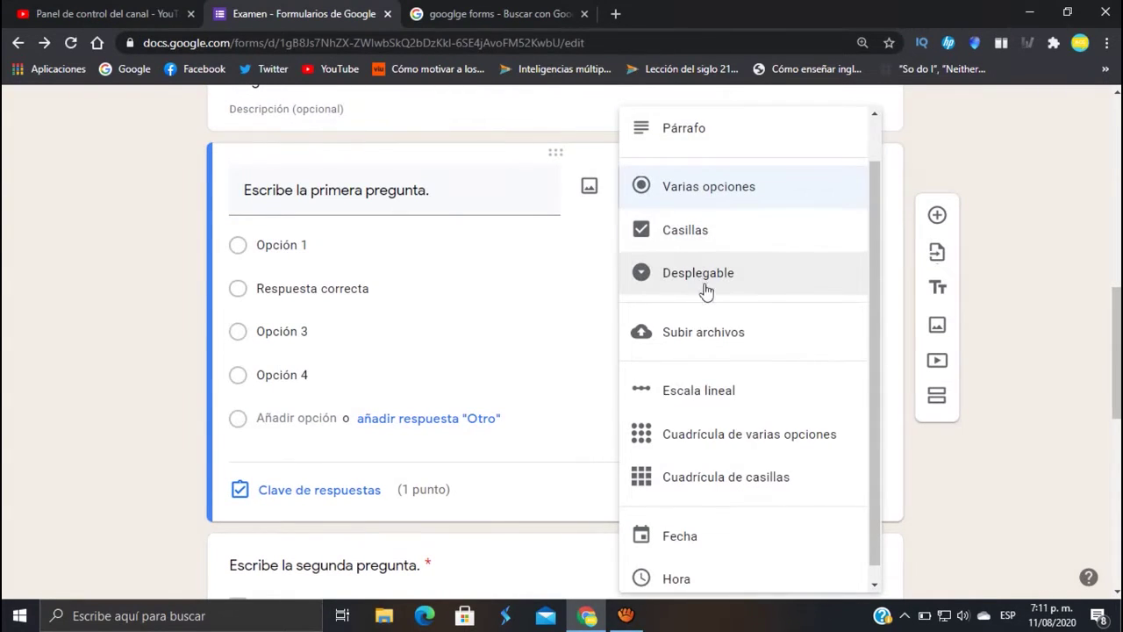
left_click(705, 201)
Step: Replace the first exam question's title with "Nombre de la capital de pais"
triple_click(456, 195)
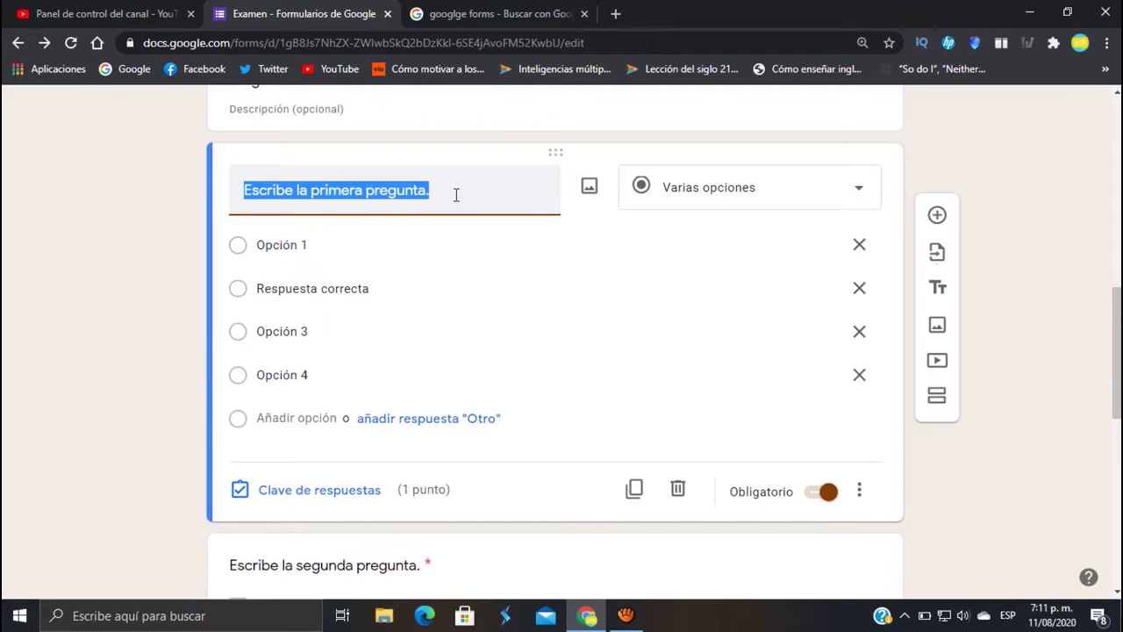
type("Nombre de")
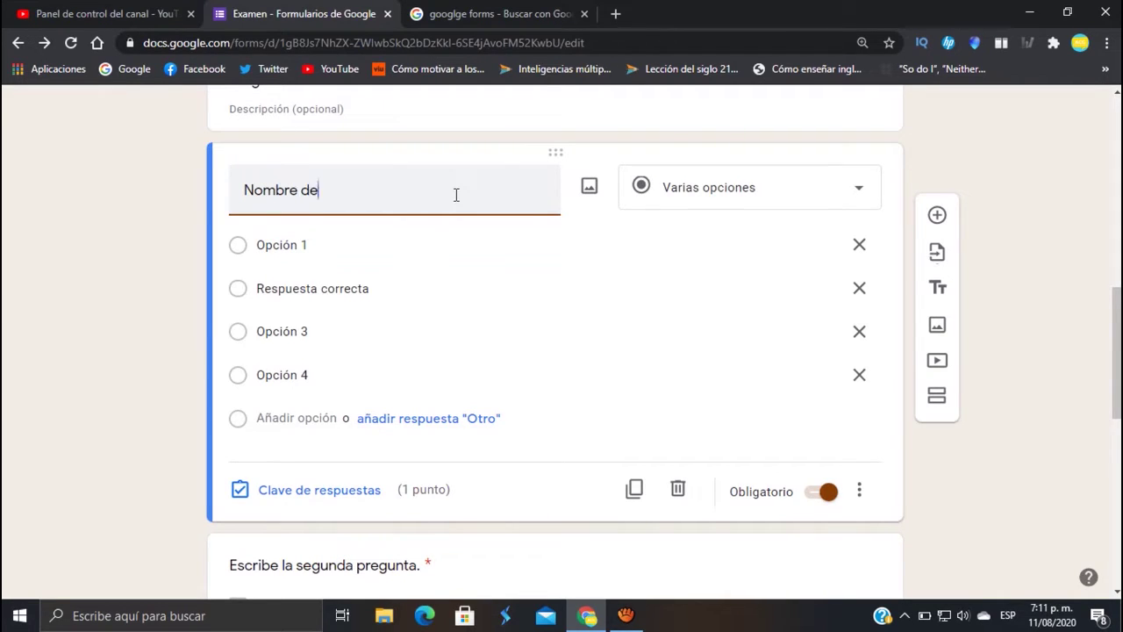
type(" la capital de")
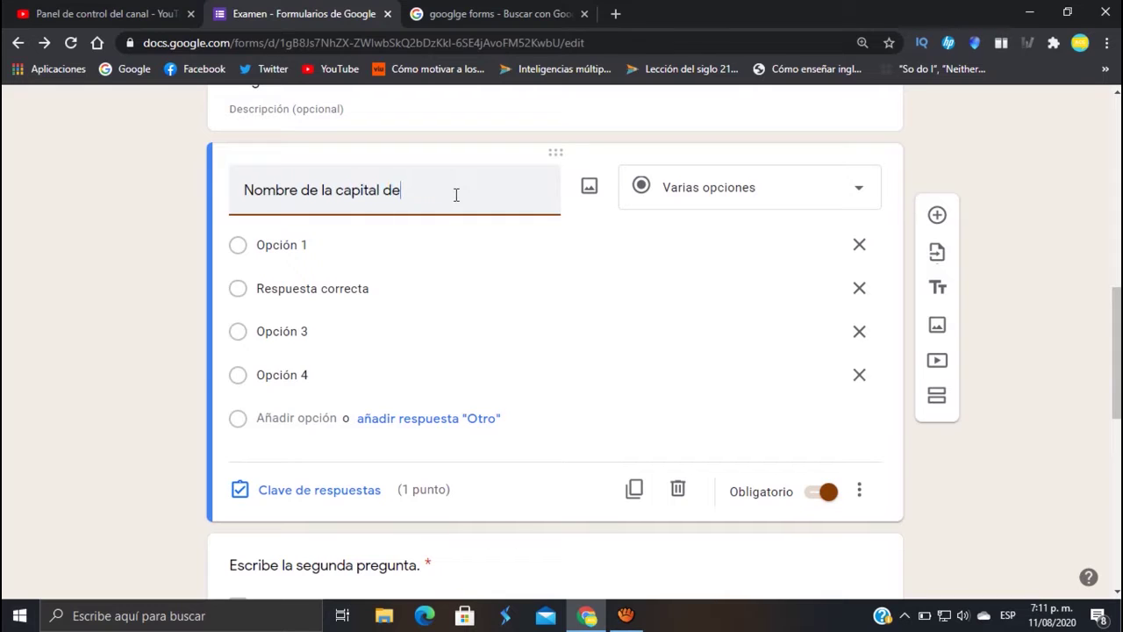
type(" pais")
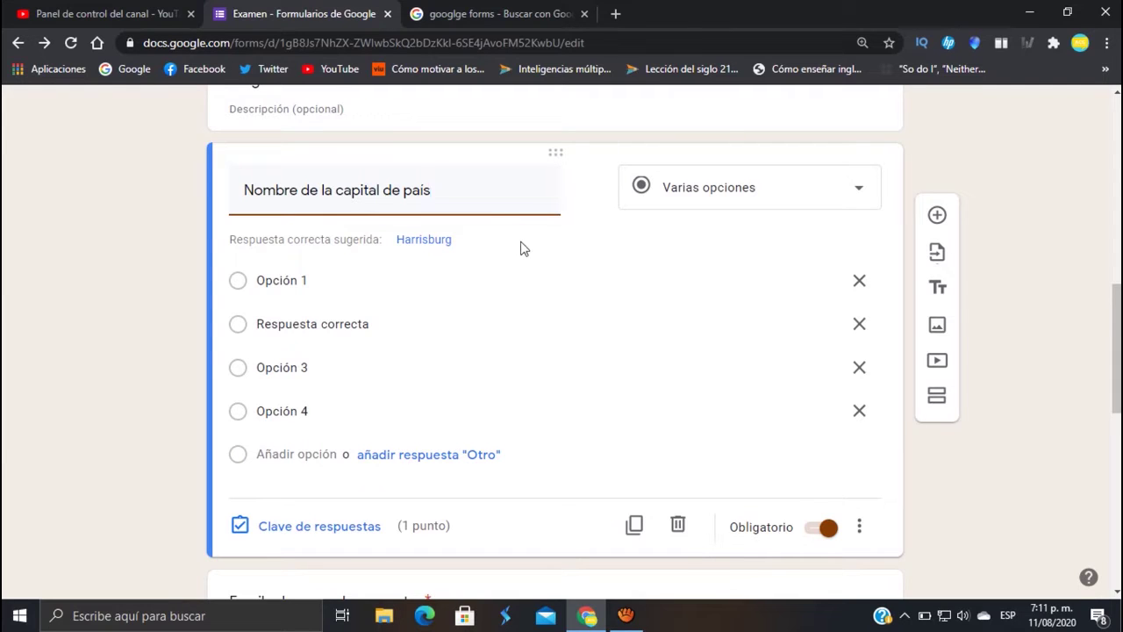
Step: Change the capital question's first two answer options to "Caracas" and "Buenos Aires"
left_click(308, 281)
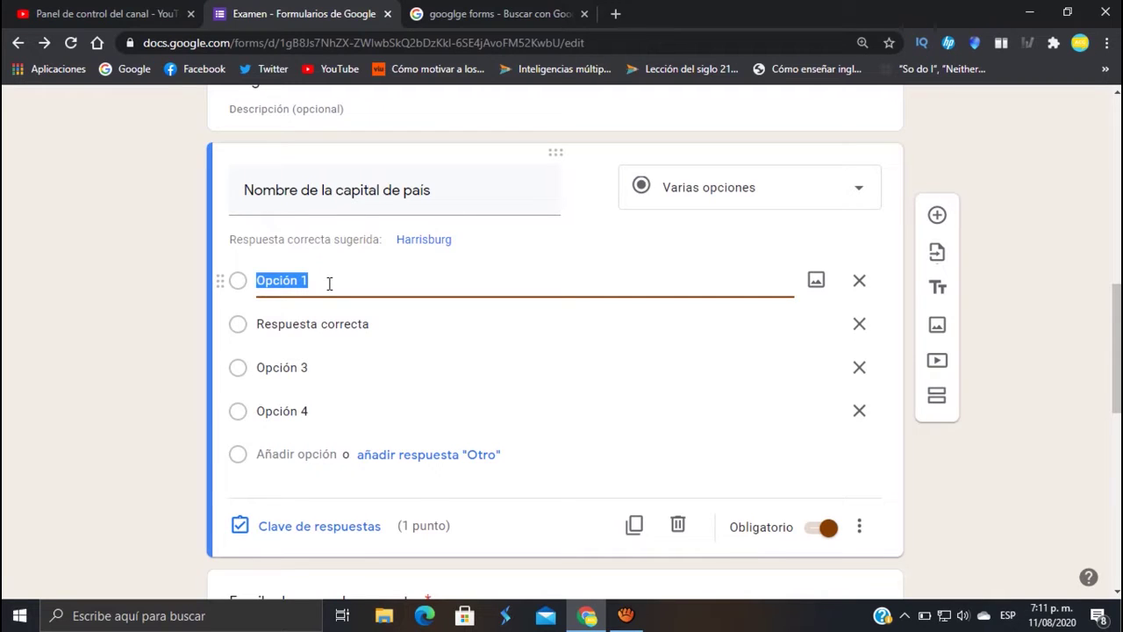
type("Caracsa")
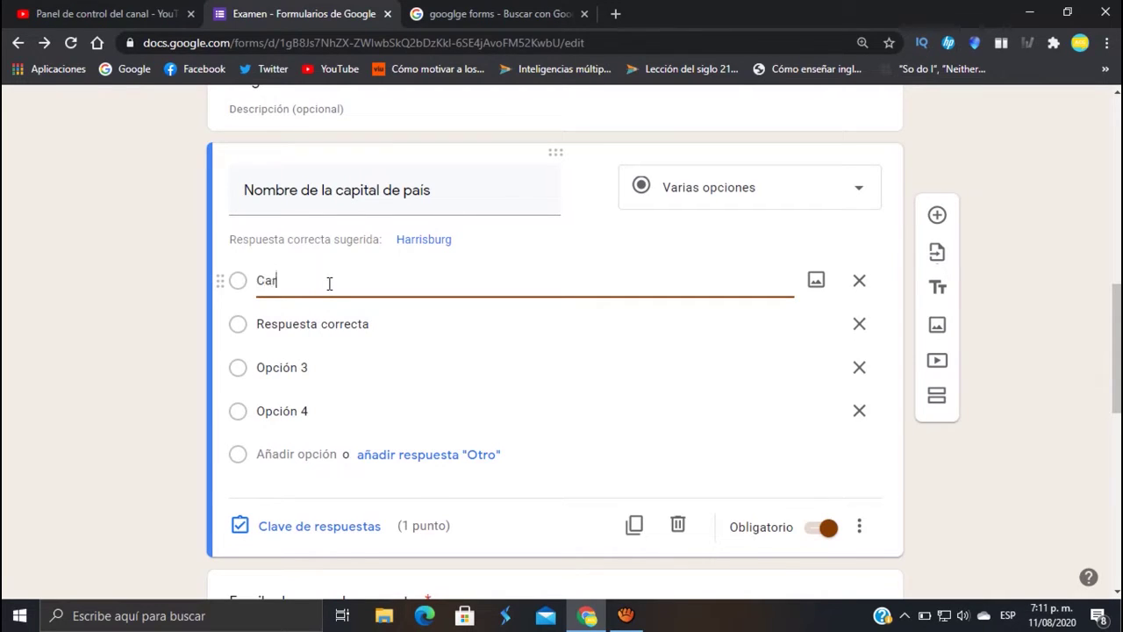
key("BackSpace")
type("cas")
left_click(351, 327)
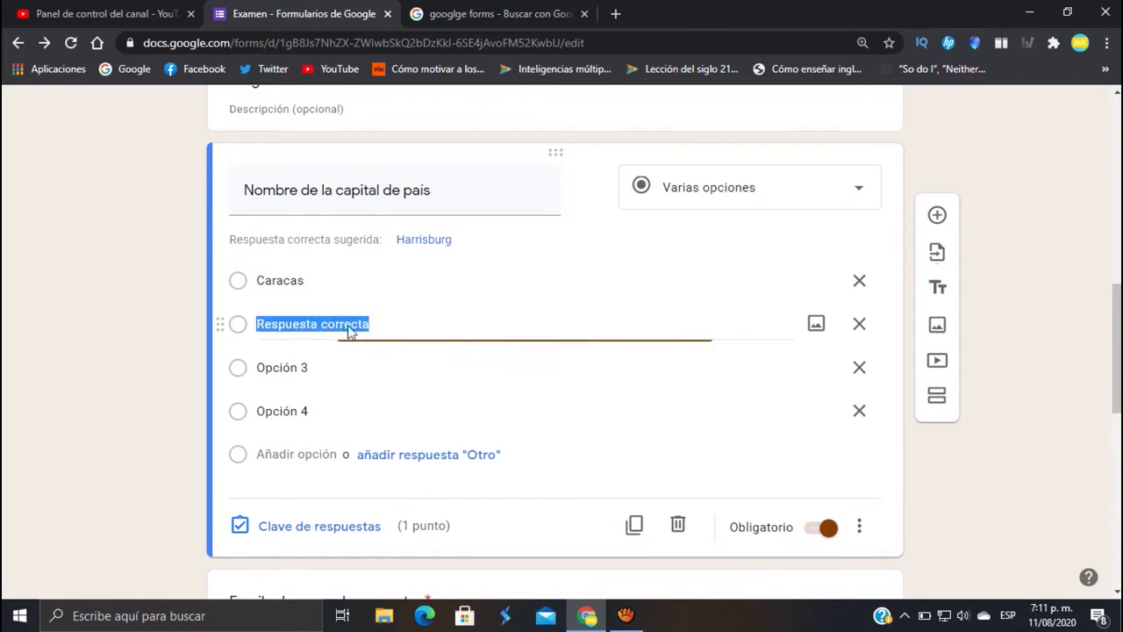
type("Buenos ")
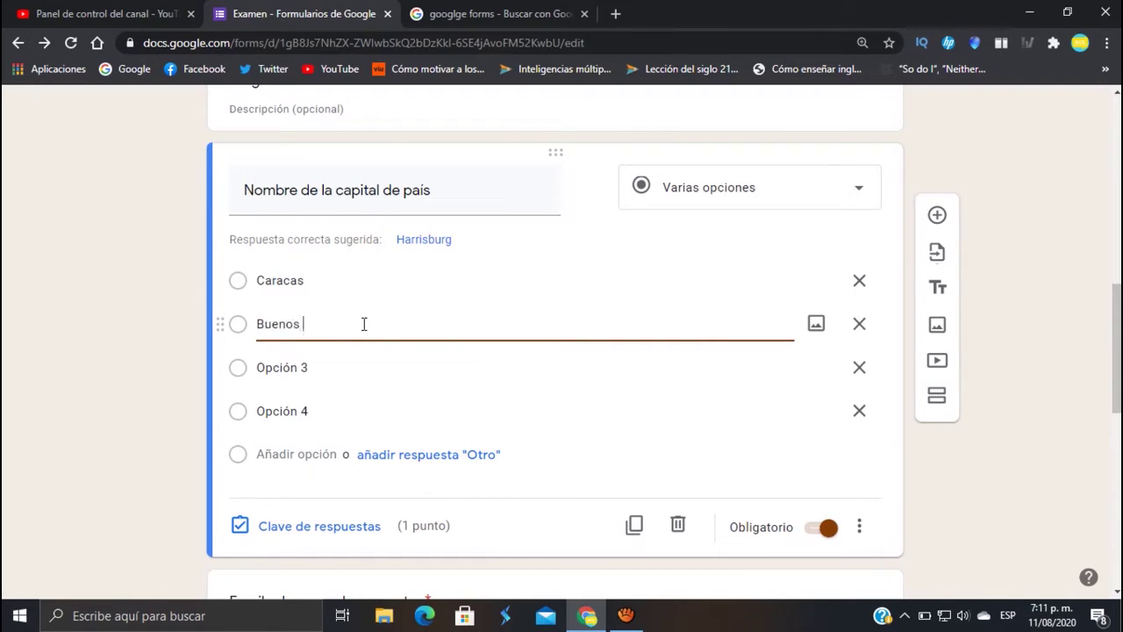
type("Aires")
Step: Change the capital question's third and fourth answer options to "Moscú" and "Madrid"
left_click(296, 375)
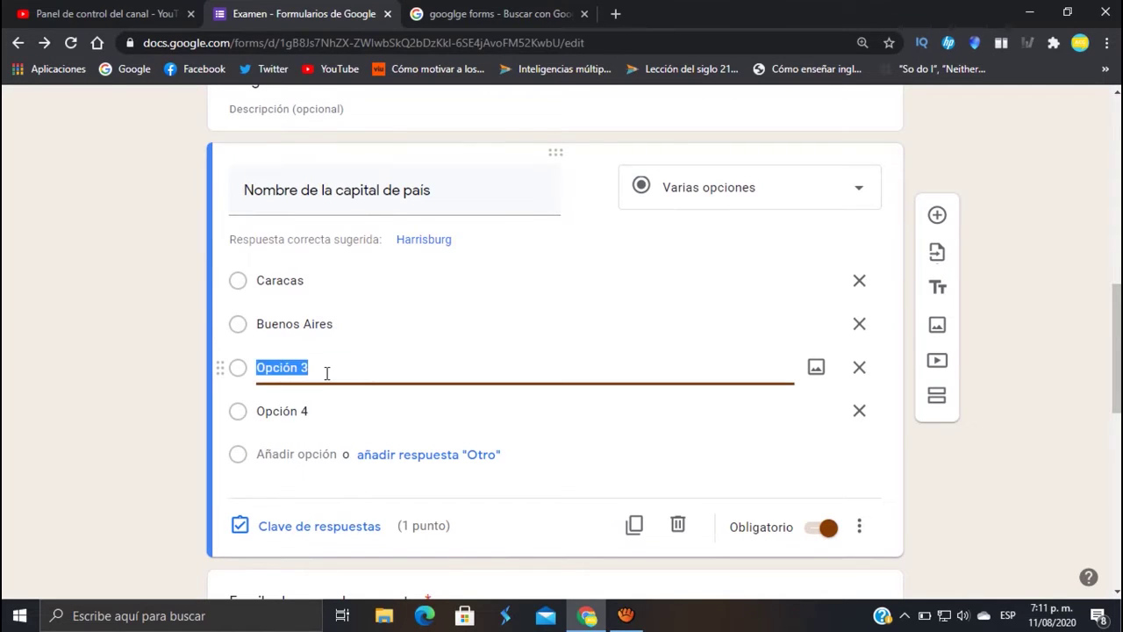
type("Moscú")
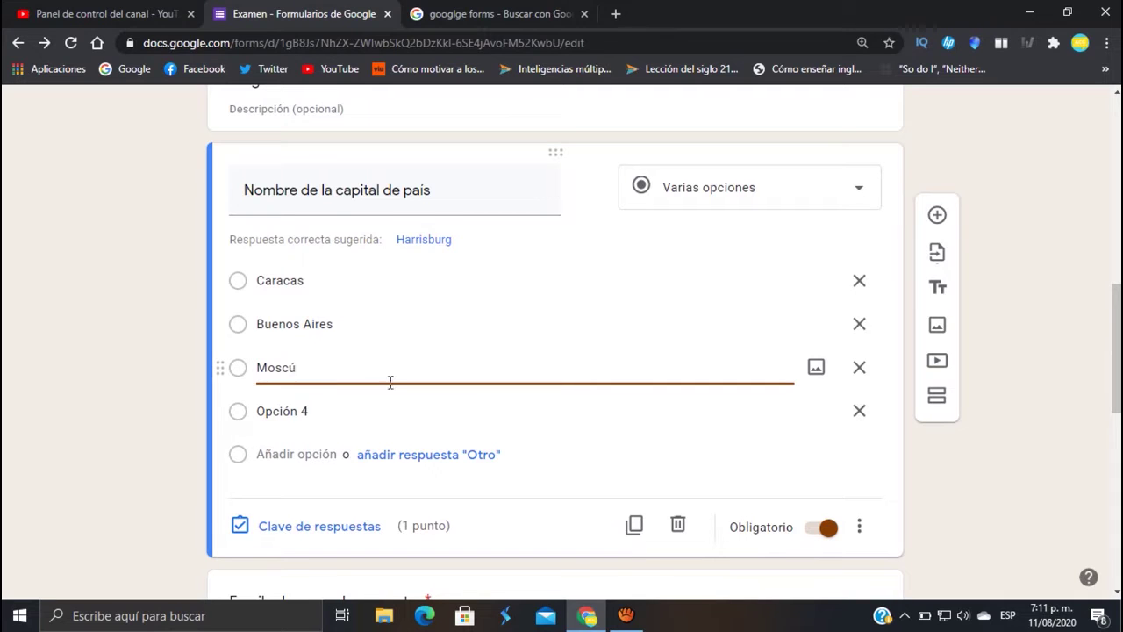
left_click(336, 413)
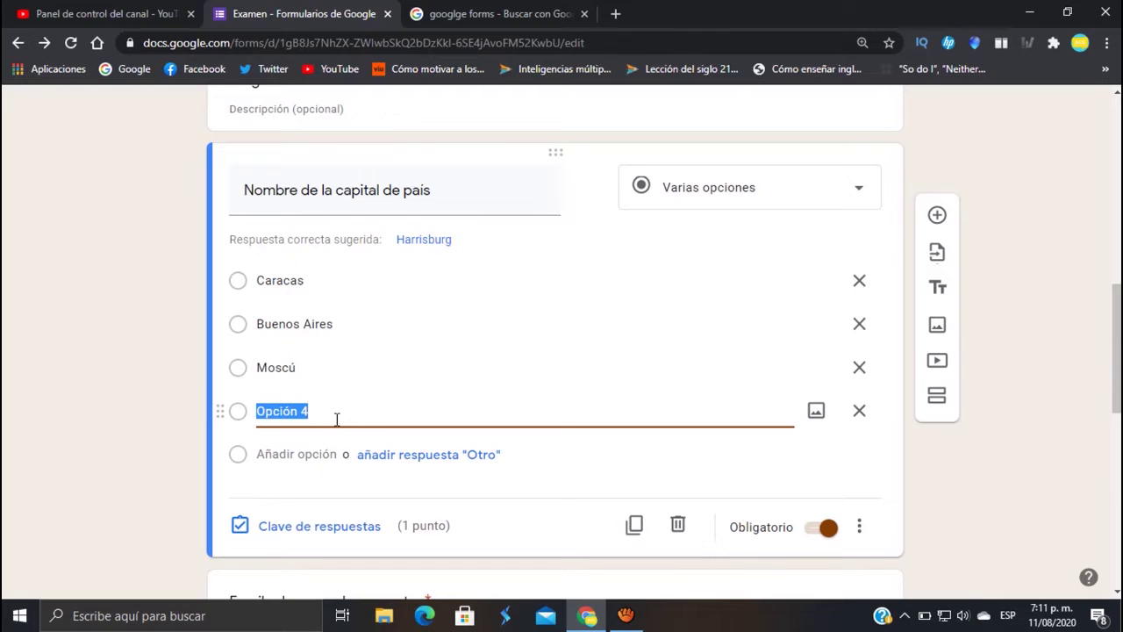
type("Madri")
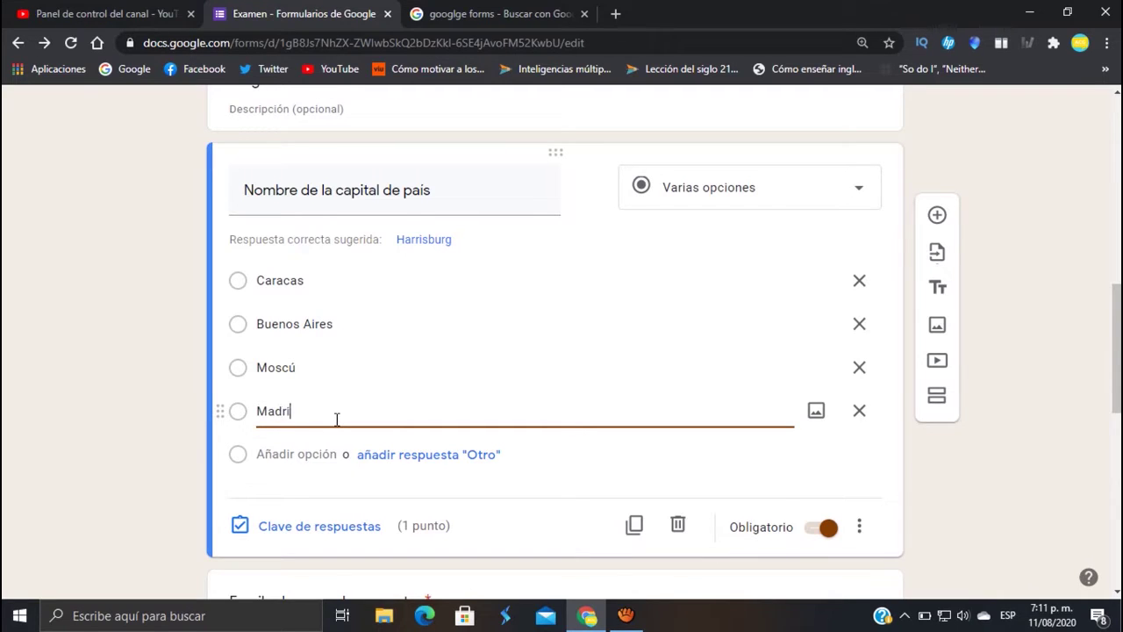
type("s")
key("BackSpace")
type("d")
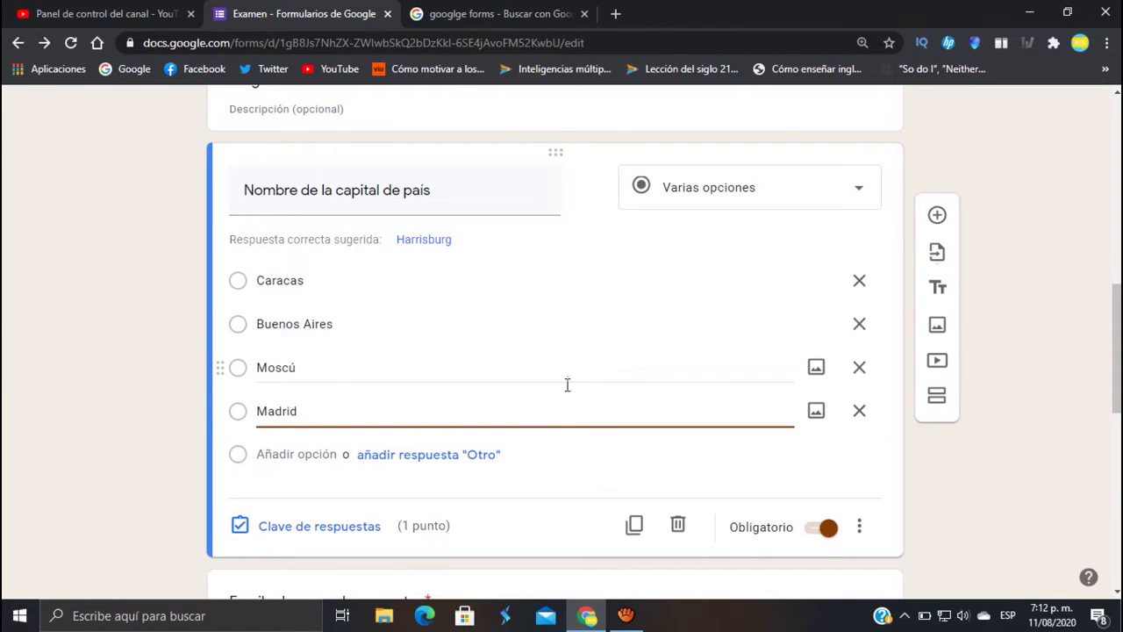
Step: Mark Moscú as the correct answer in the capital question's answer key and set its score to 1 point
scroll(514, 421, "down", 1)
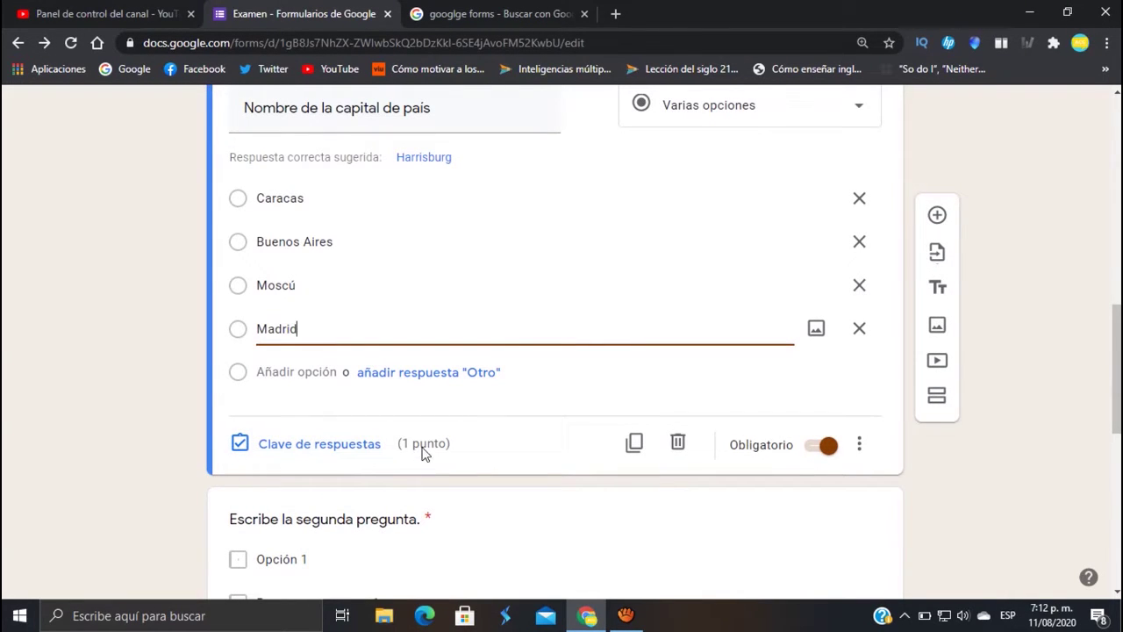
left_click(343, 446)
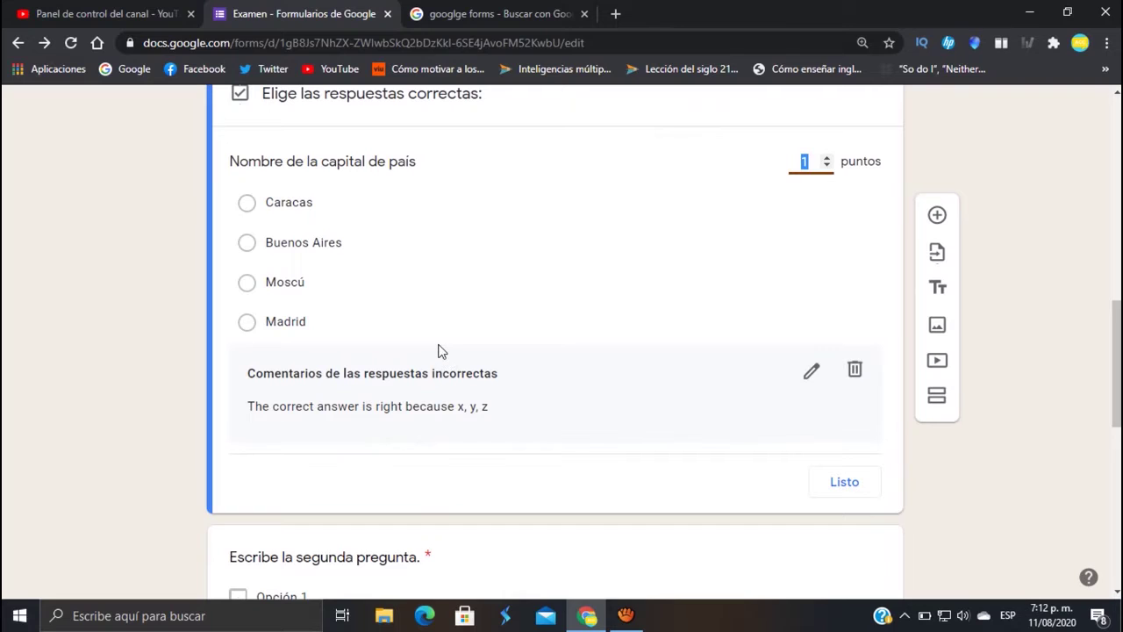
scroll(453, 348, "up", 1)
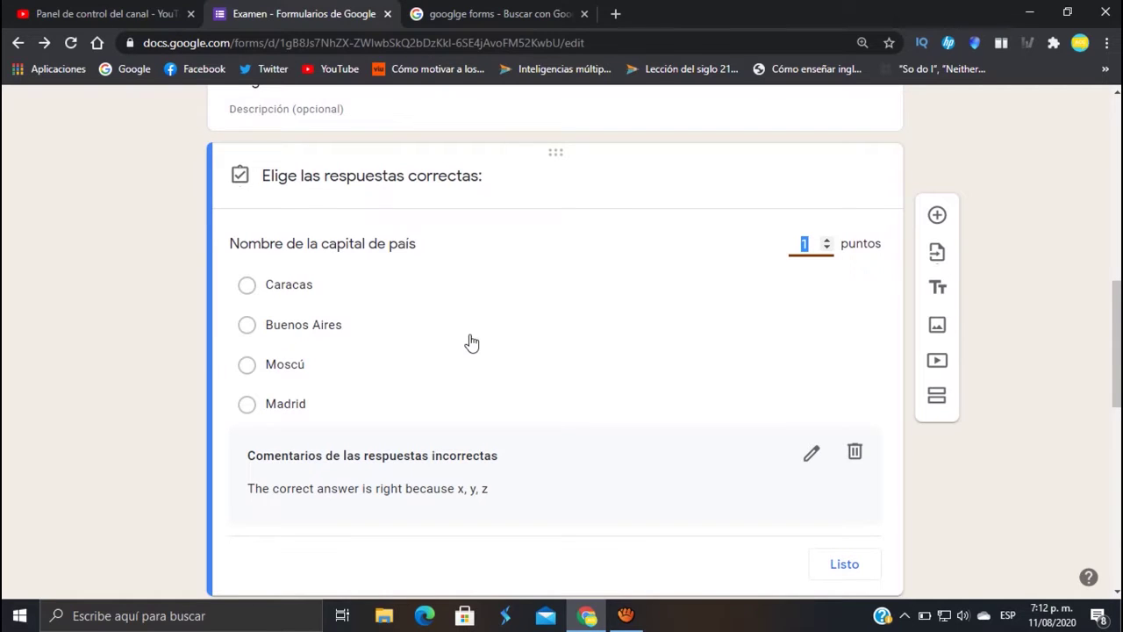
left_click(247, 365)
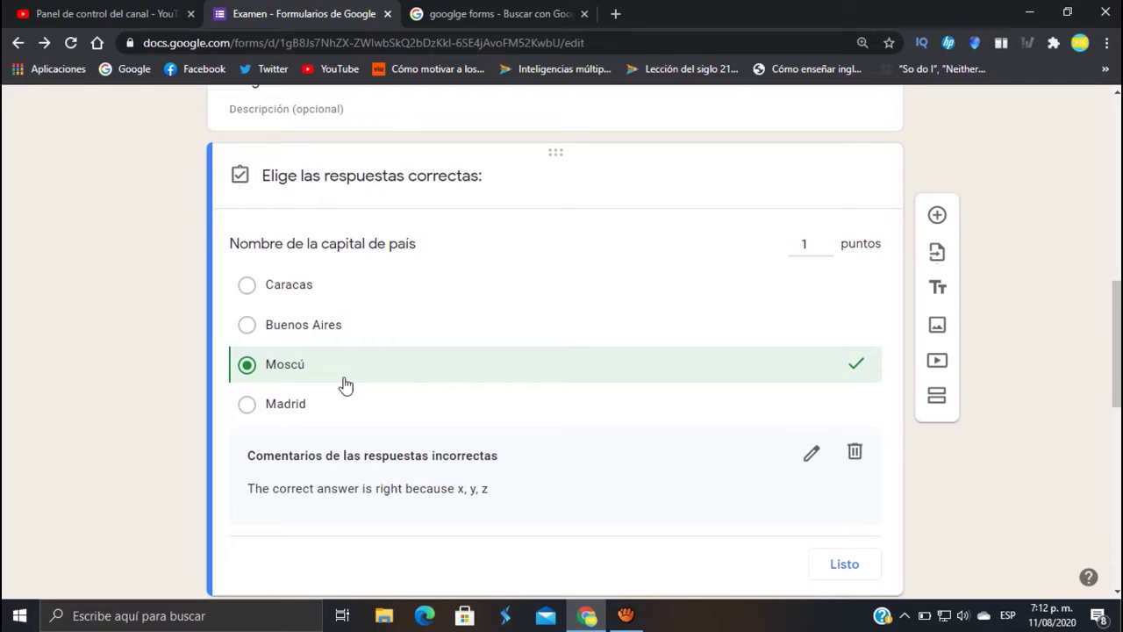
scroll(353, 308, "down", 1)
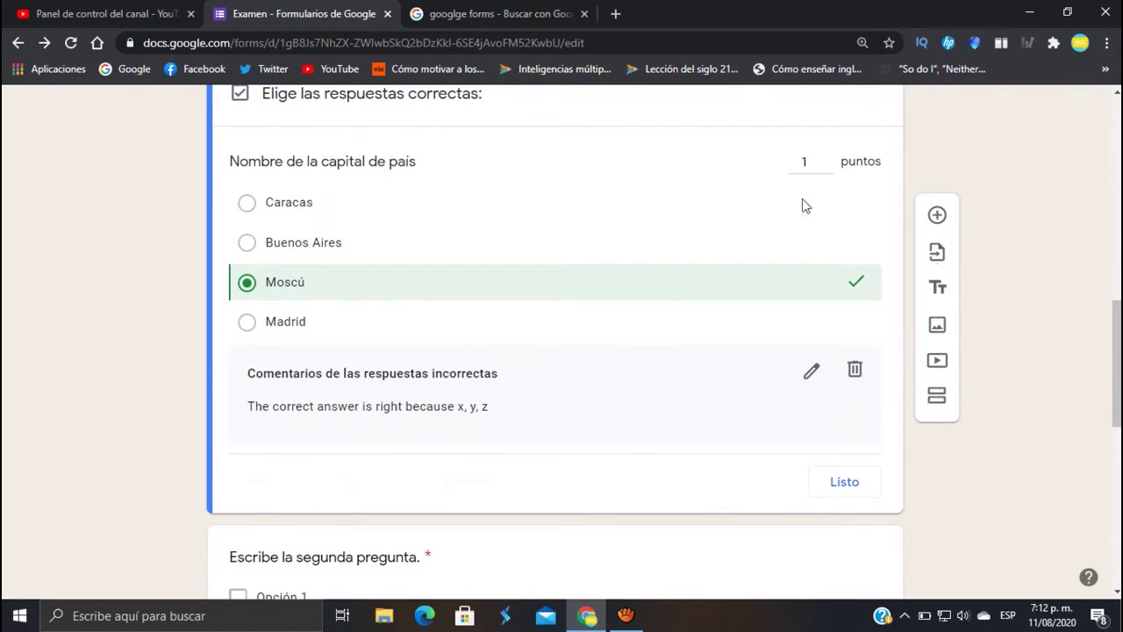
left_click(826, 161)
left_click(827, 166)
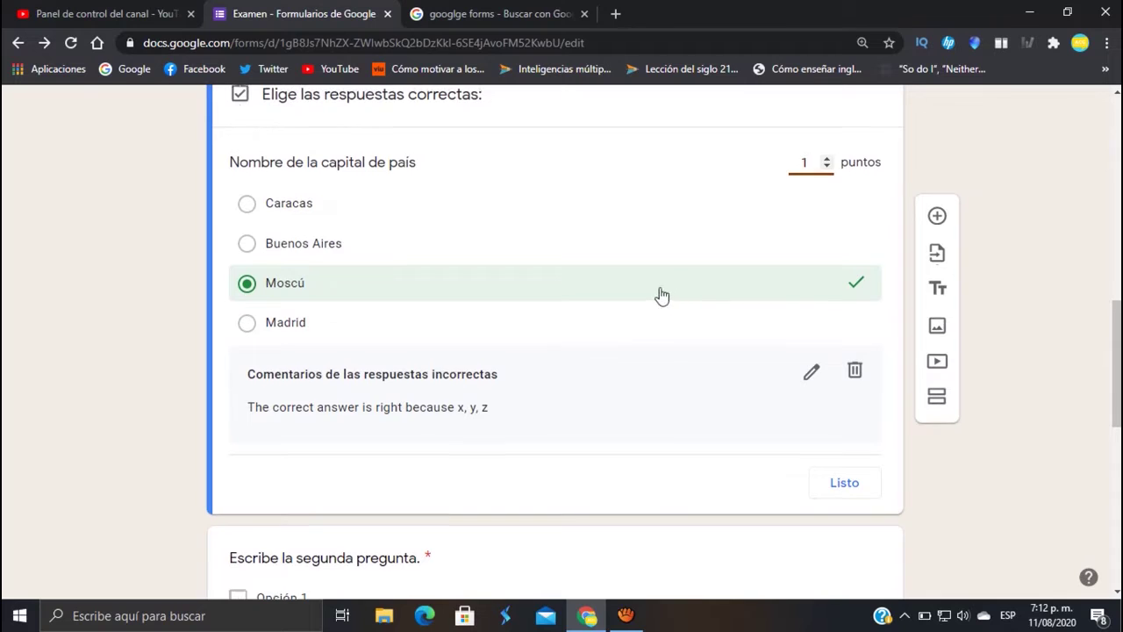
scroll(659, 296, "up", 1)
scroll(667, 297, "down", 1)
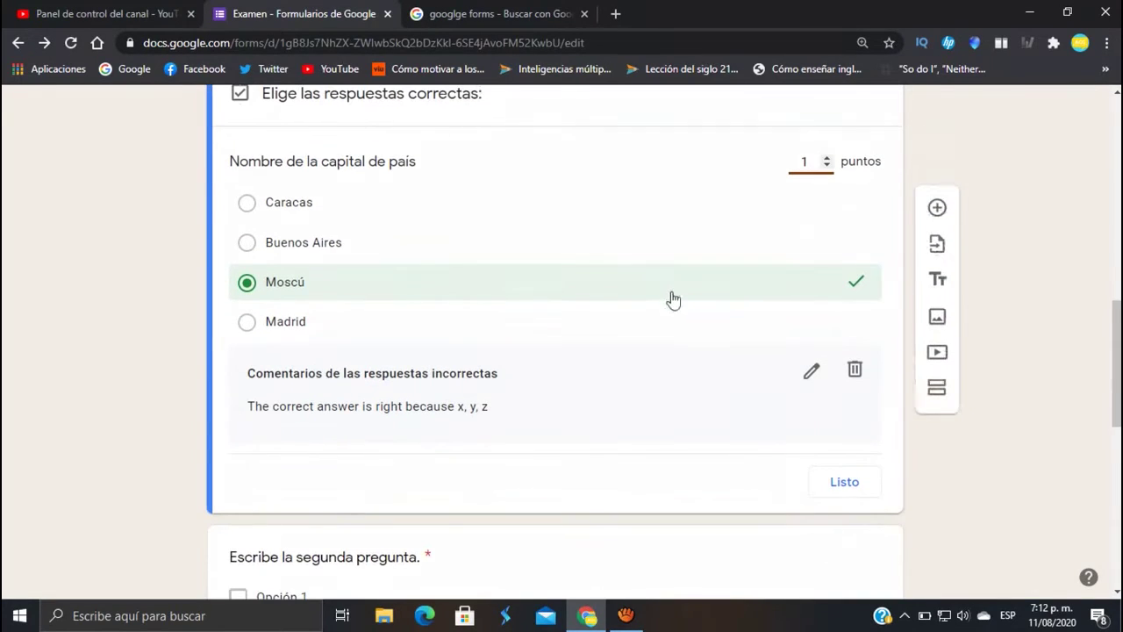
Step: Enter "Correcto." as the feedback comment for correct answers to the capital question
left_click(811, 370)
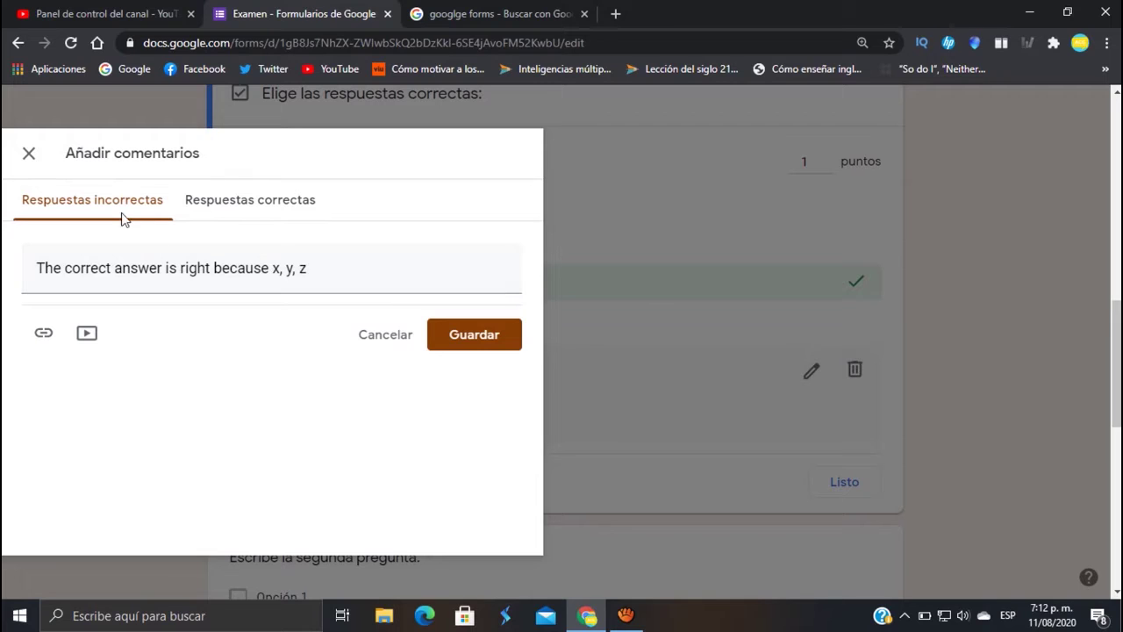
left_click(238, 209)
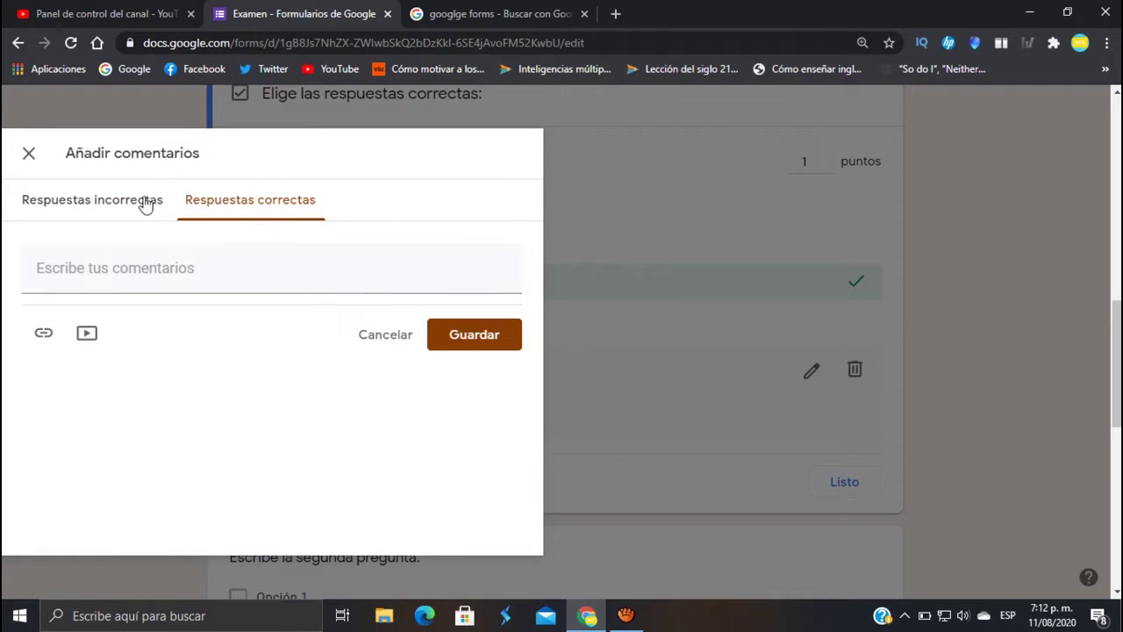
left_click(125, 204)
left_click(230, 204)
left_click(229, 276)
type("C")
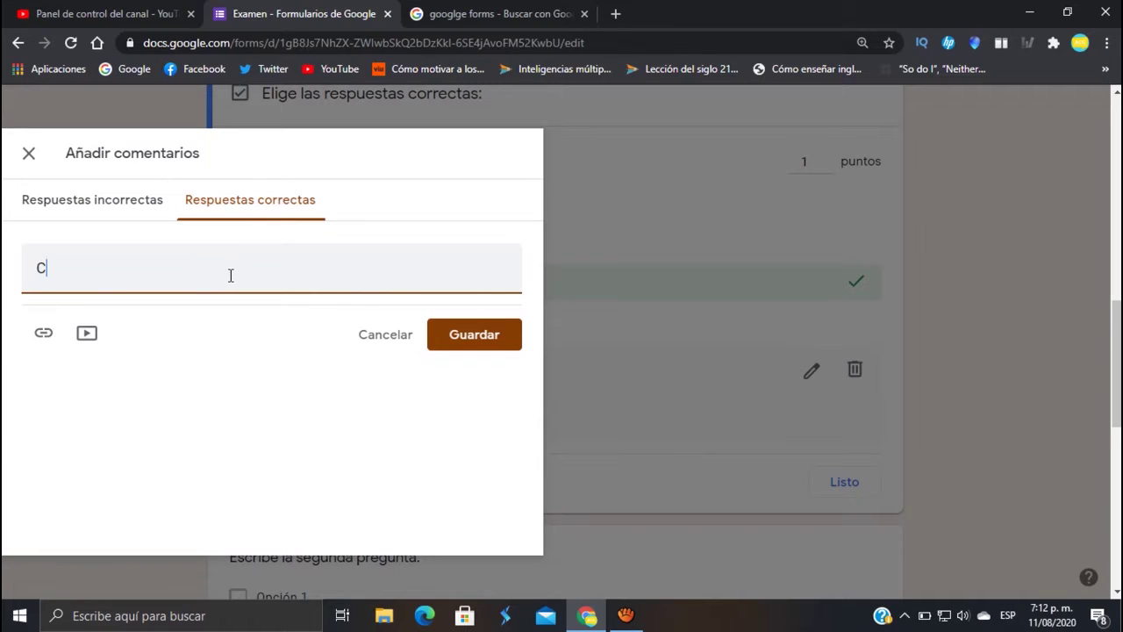
type("orrecto")
Step: Replace the incorrect-answer feedback with "Recuerda que la capital de Rusia es Moscú." and save the comments
left_click(154, 209)
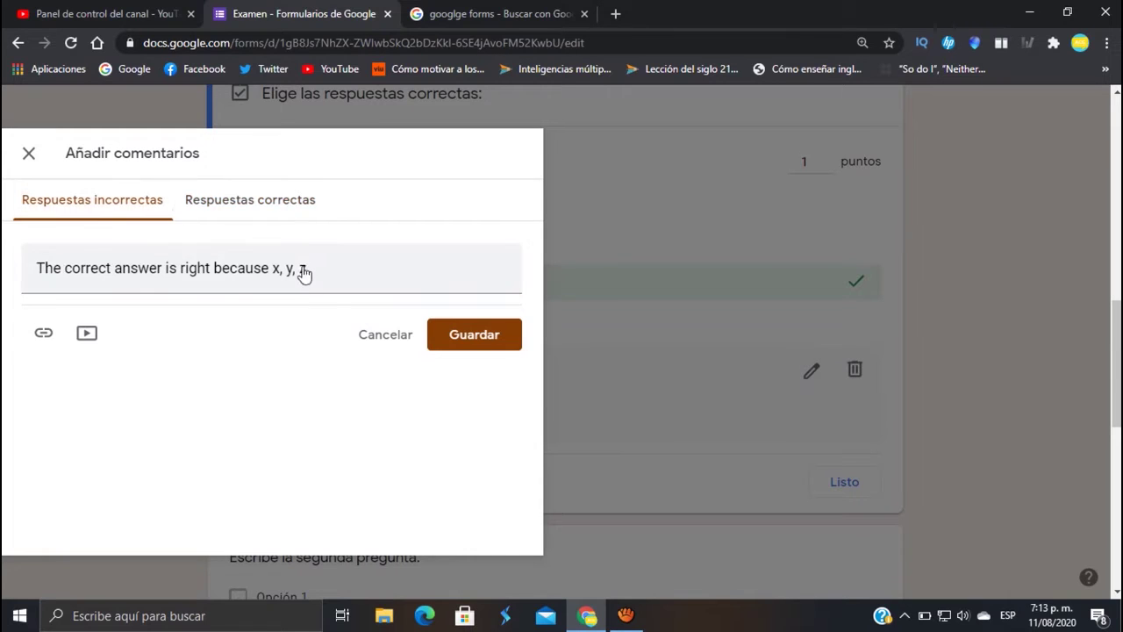
left_click_drag(304, 274, 31, 268)
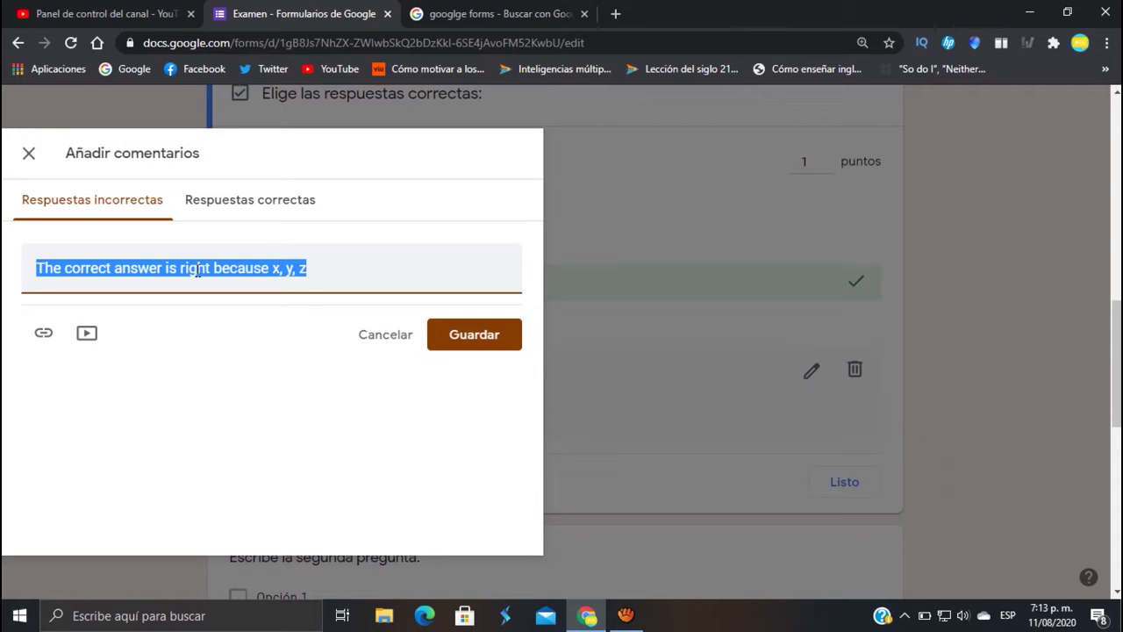
type("Recuerda ")
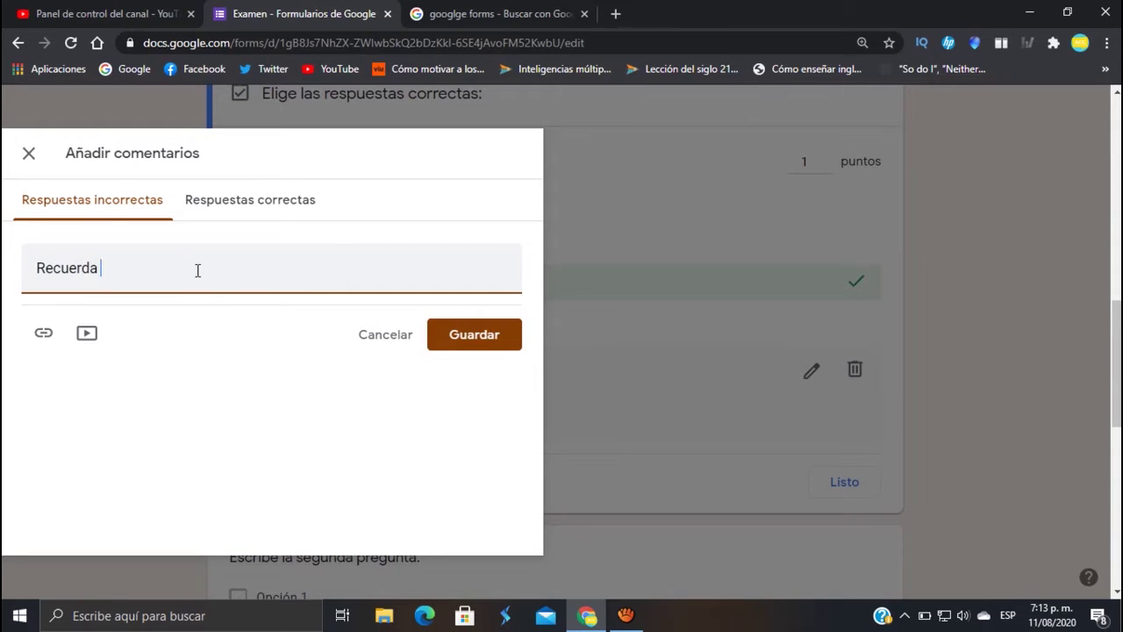
type("que la calta")
key("BackSpace")
key("BackSpace")
key("BackSpace")
type("tal de Rusi")
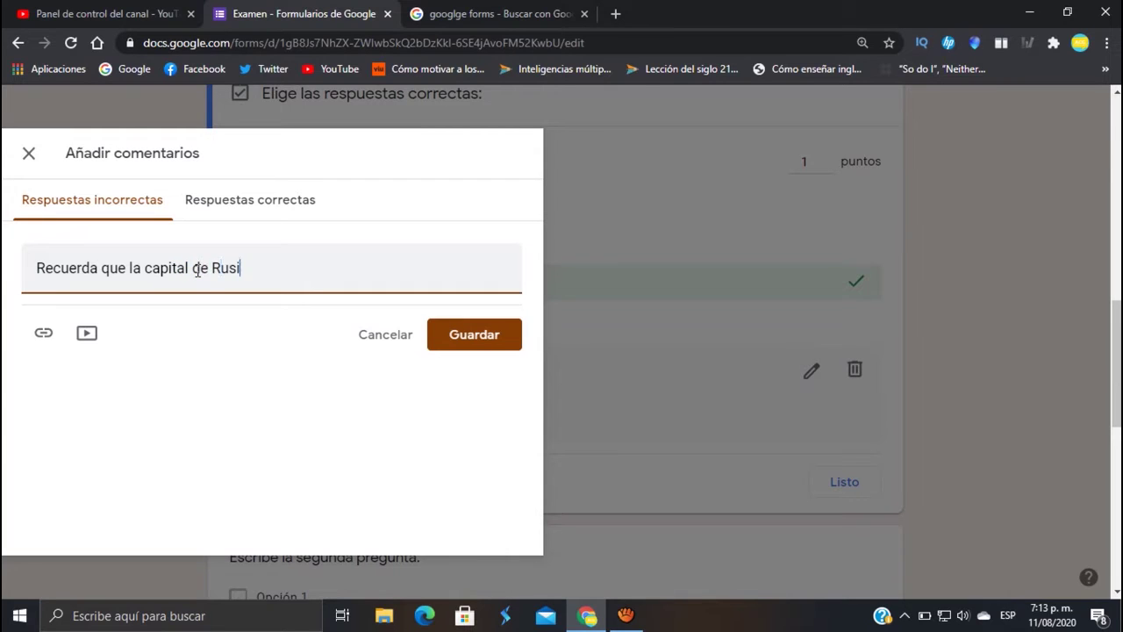
type("a es Moscú.")
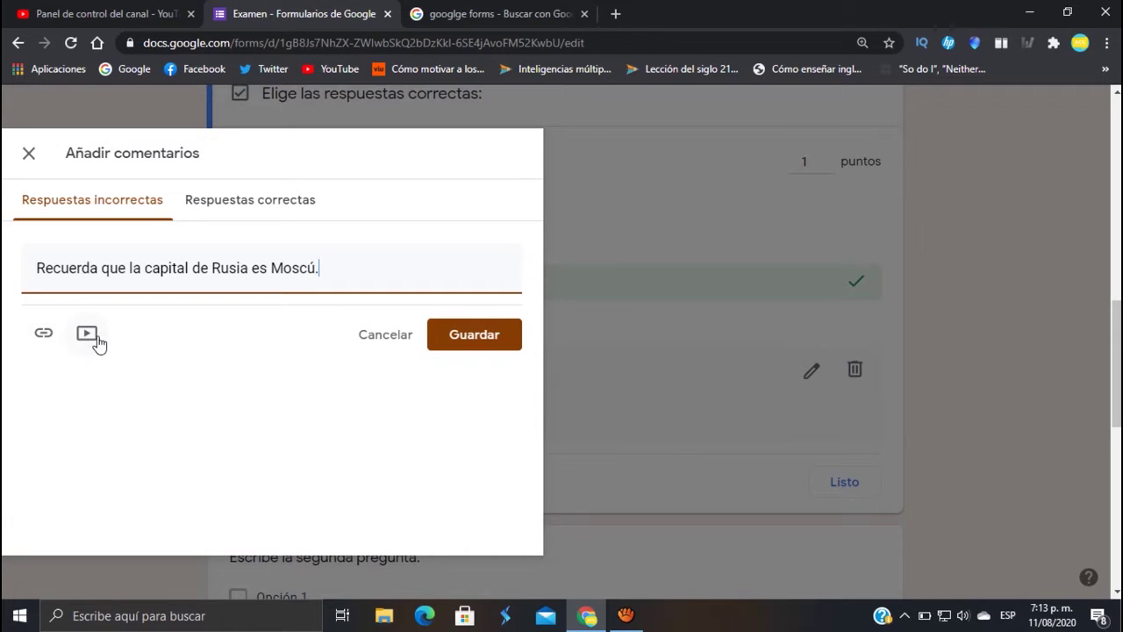
left_click(465, 340)
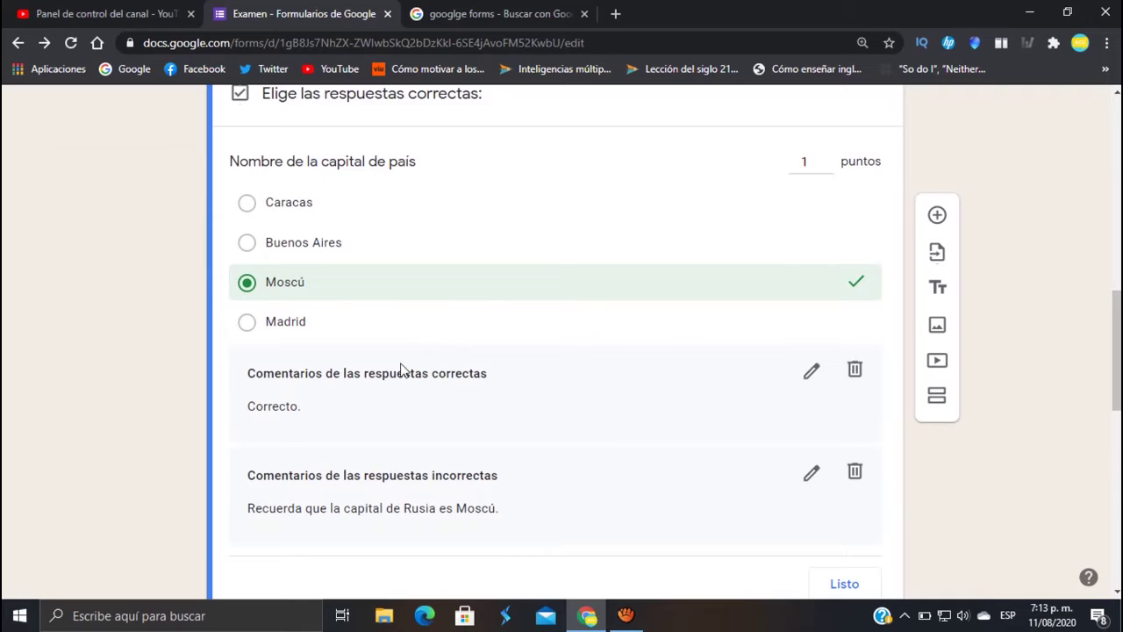
Step: Check the capital question's answer key and feedback, and finish editing it to return to the question
scroll(446, 345, "up", 2)
scroll(588, 342, "down", 4)
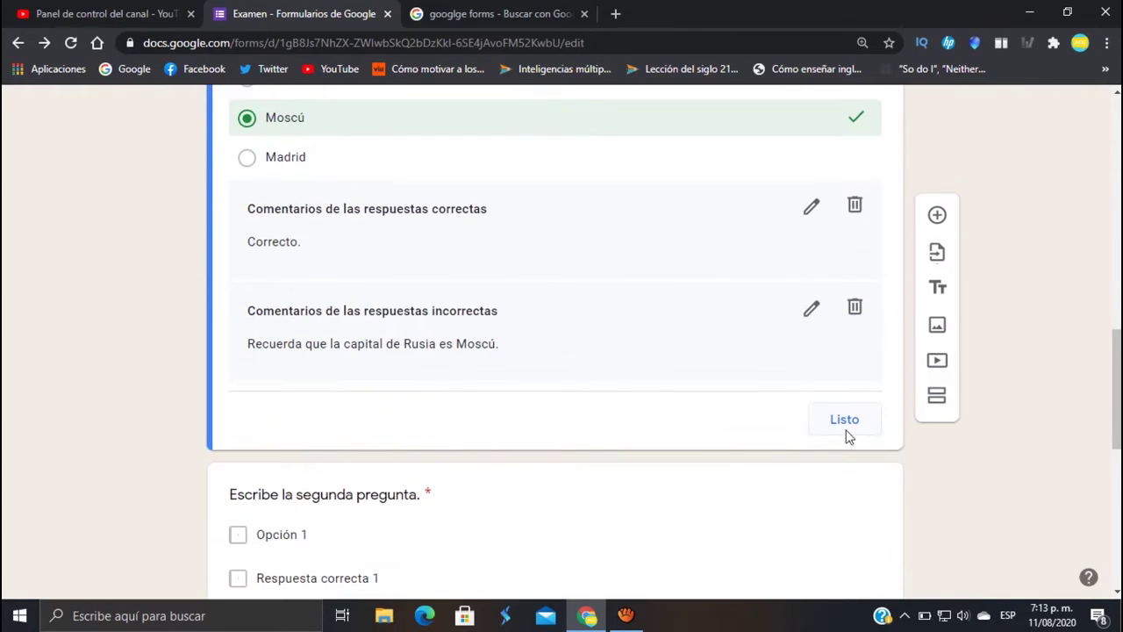
left_click(844, 421)
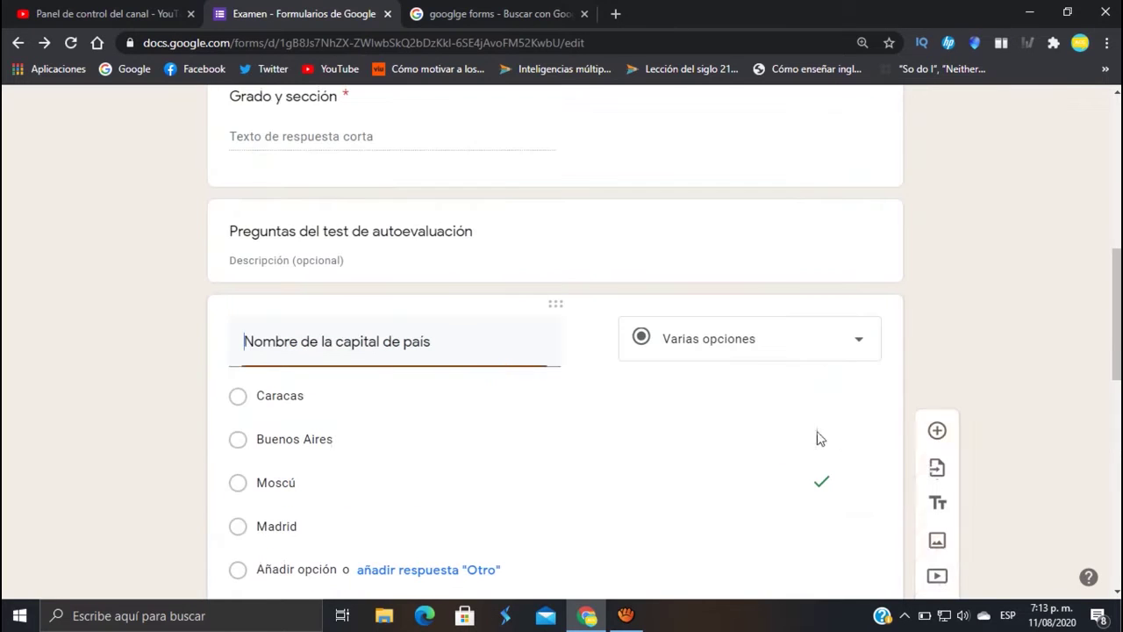
Step: Keep the second question's type as Casillas and replace its title with "Colores primarios"
scroll(612, 406, "down", 2)
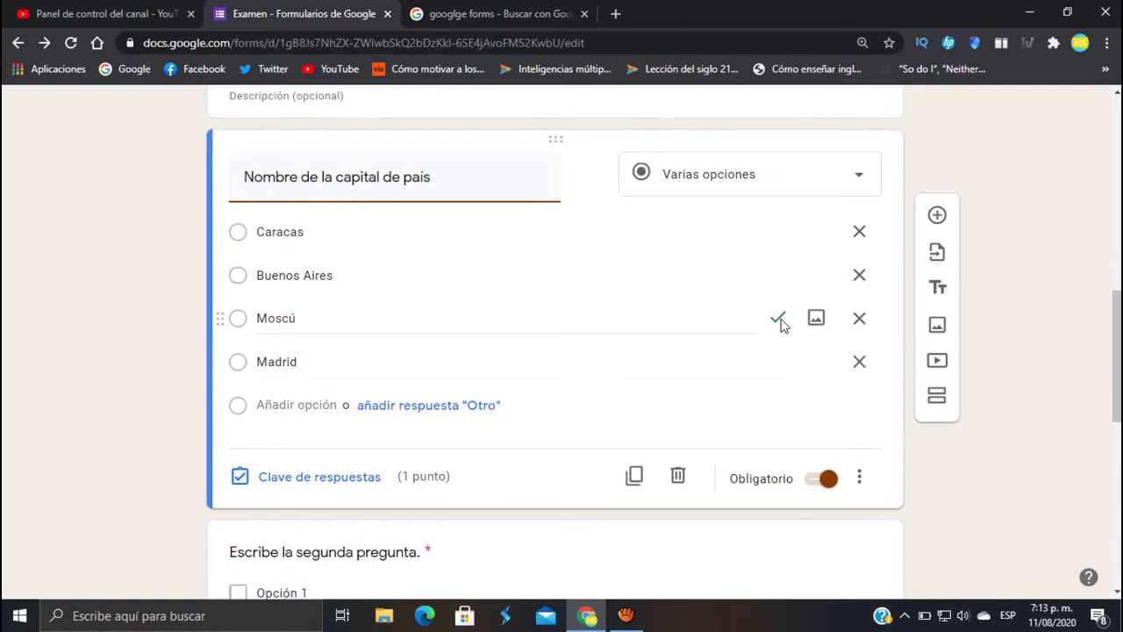
scroll(637, 321, "down", 2)
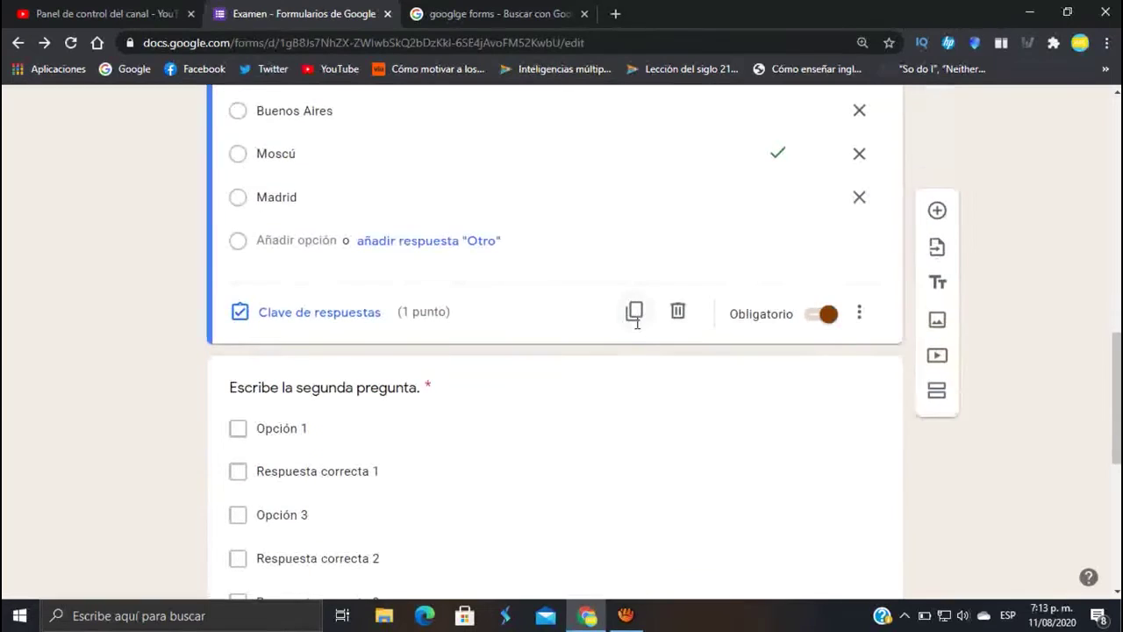
scroll(637, 327, "down", 1)
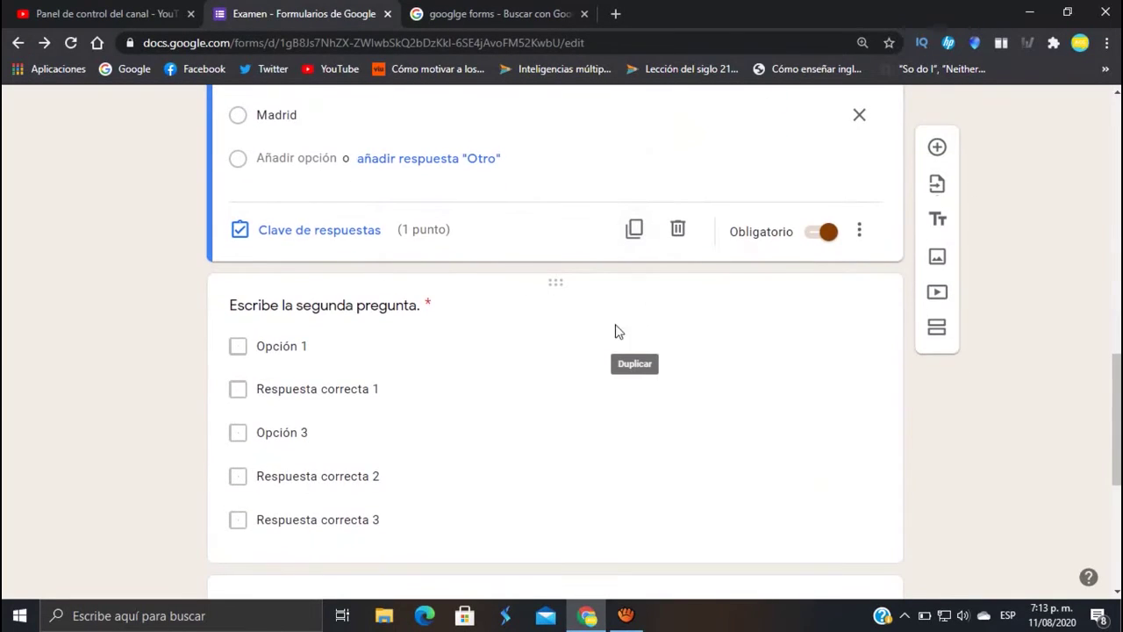
left_click(394, 311)
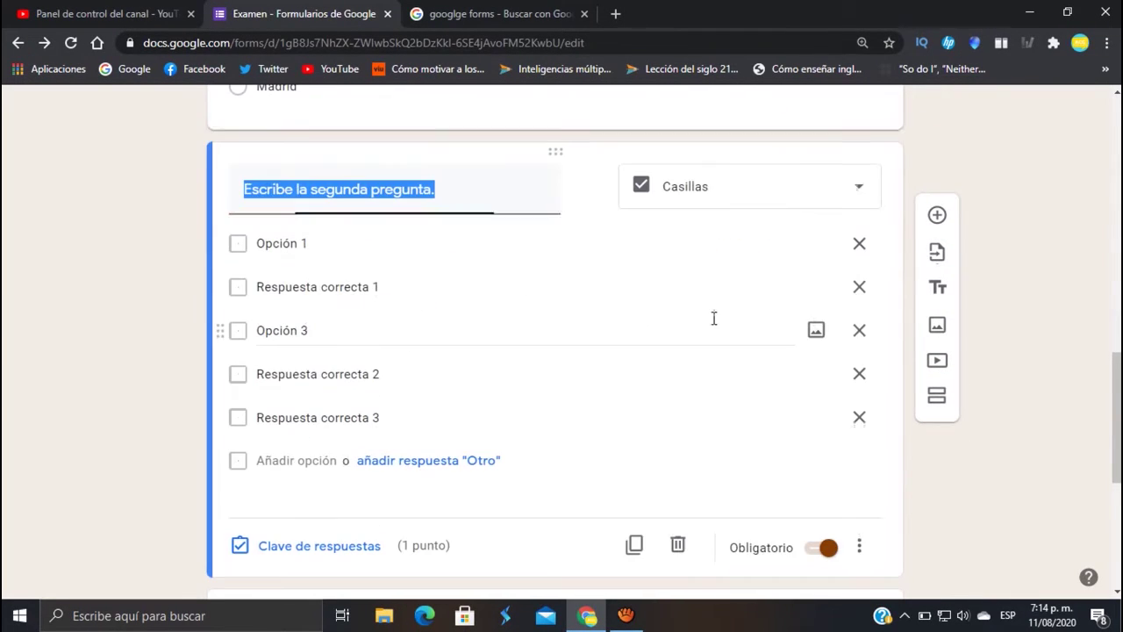
left_click(844, 204)
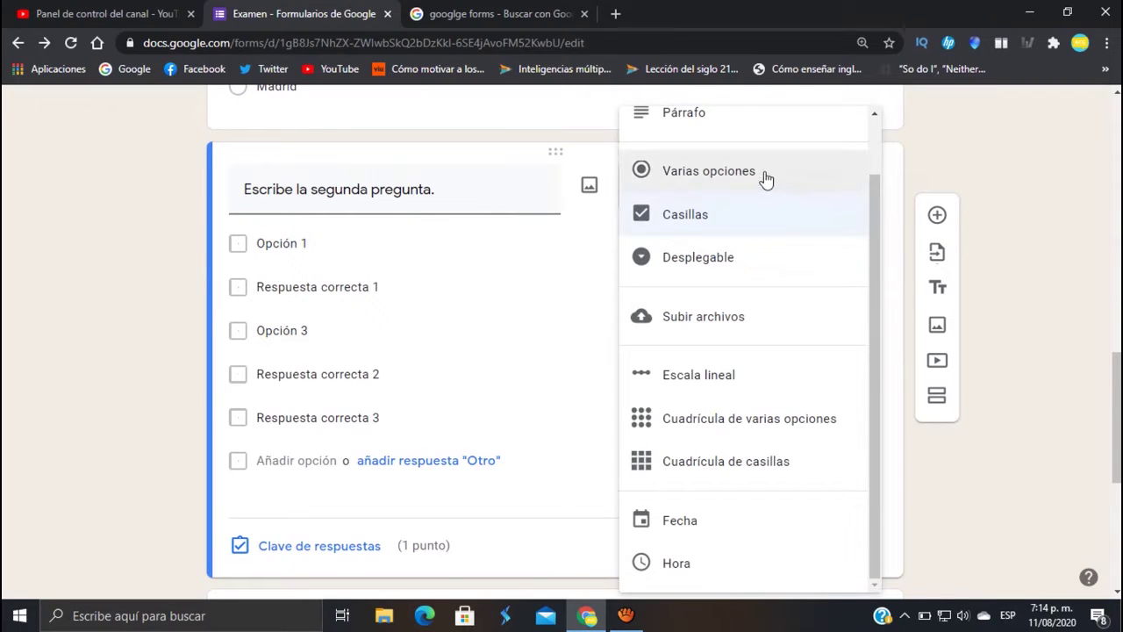
left_click(691, 221)
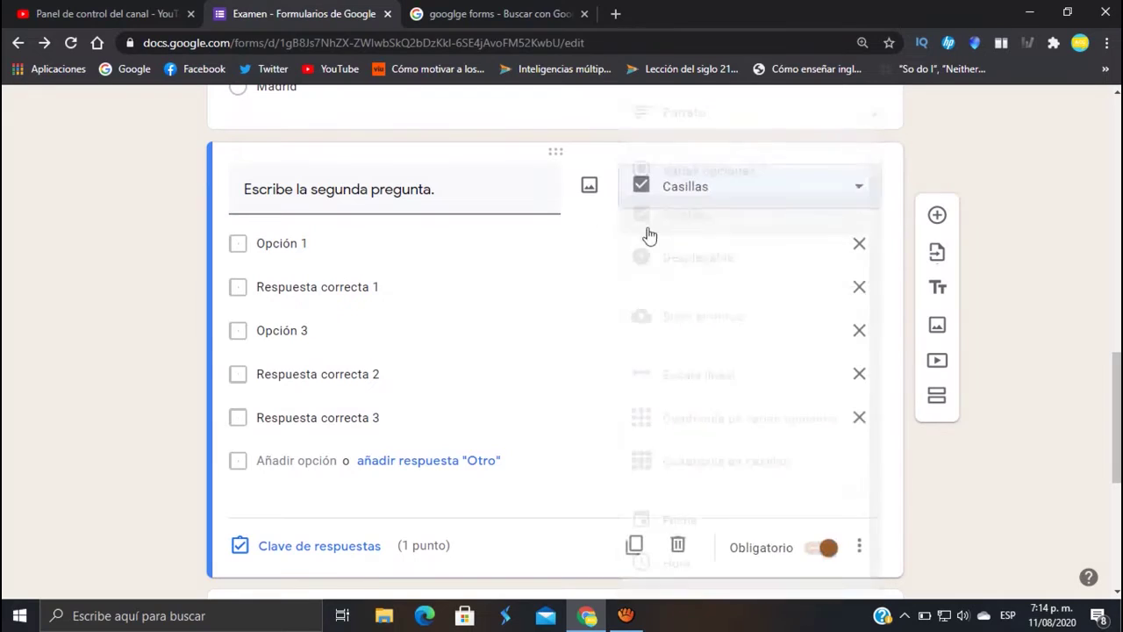
left_click(446, 190)
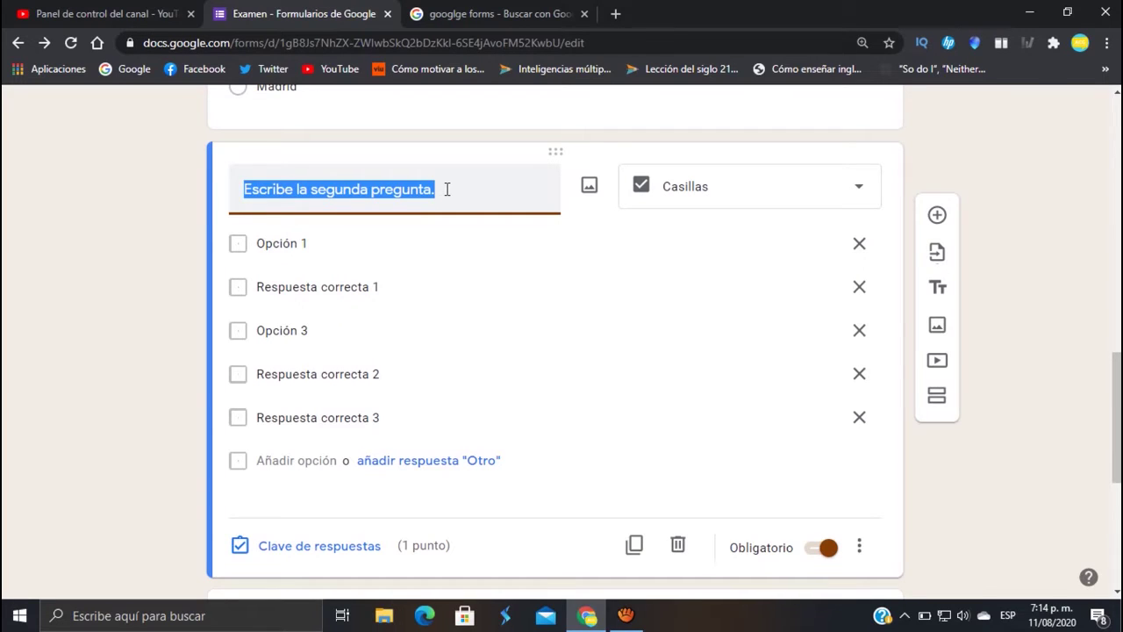
type("C")
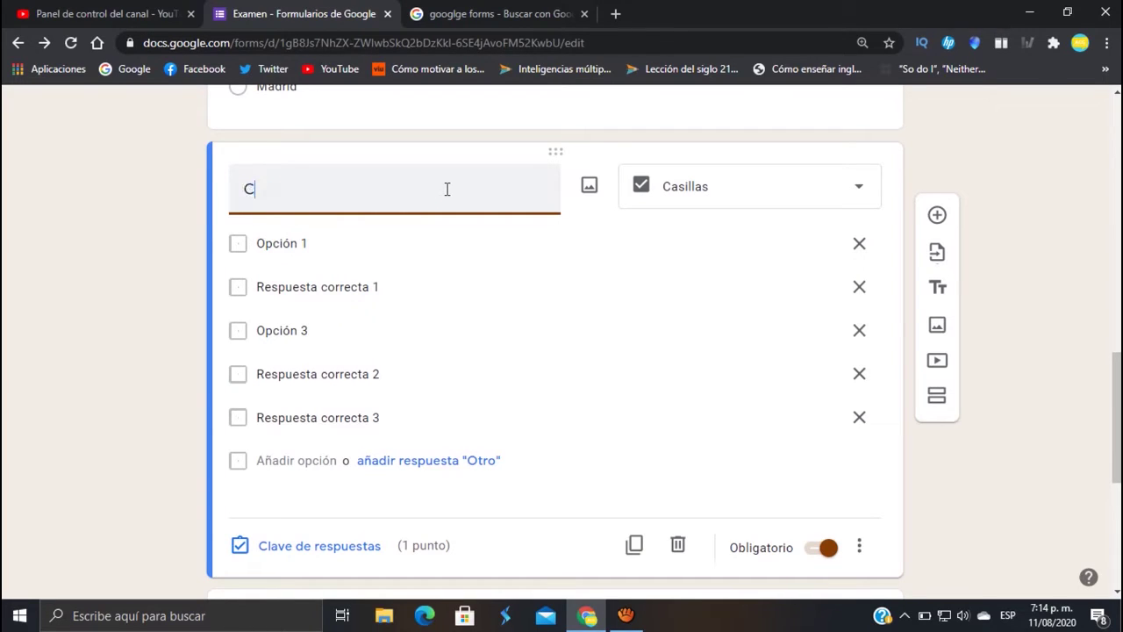
type("olores primmarios")
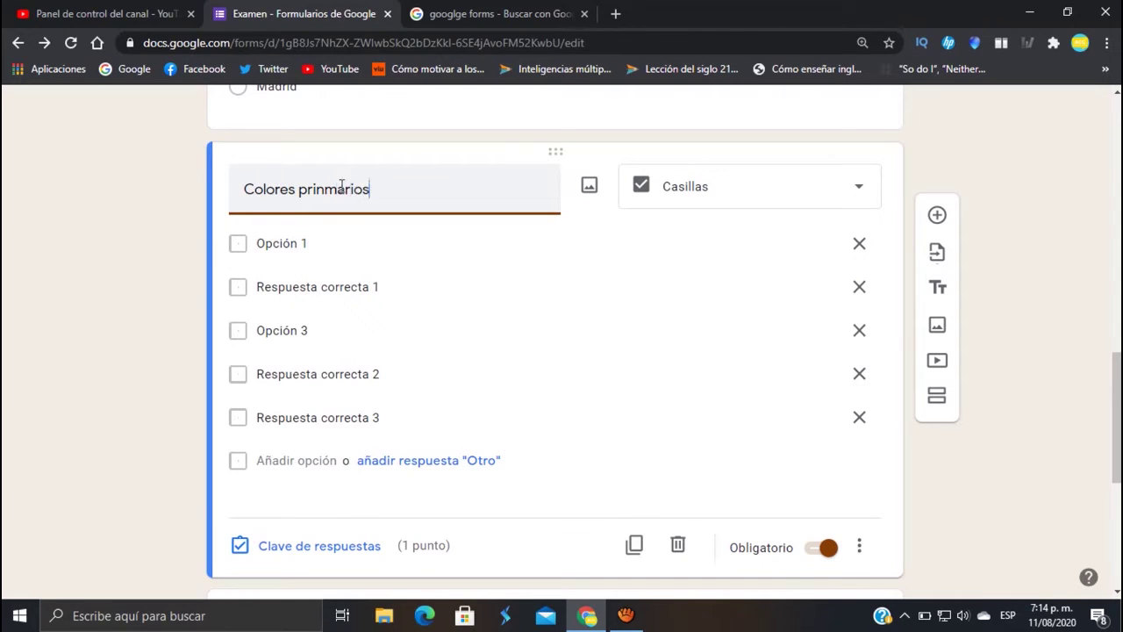
left_click(326, 193)
key("BackSpace")
Step: Replace the first answer option of the Colores primarios question with "Amarillo, azul y rojo"
left_click(301, 241)
left_click(301, 241)
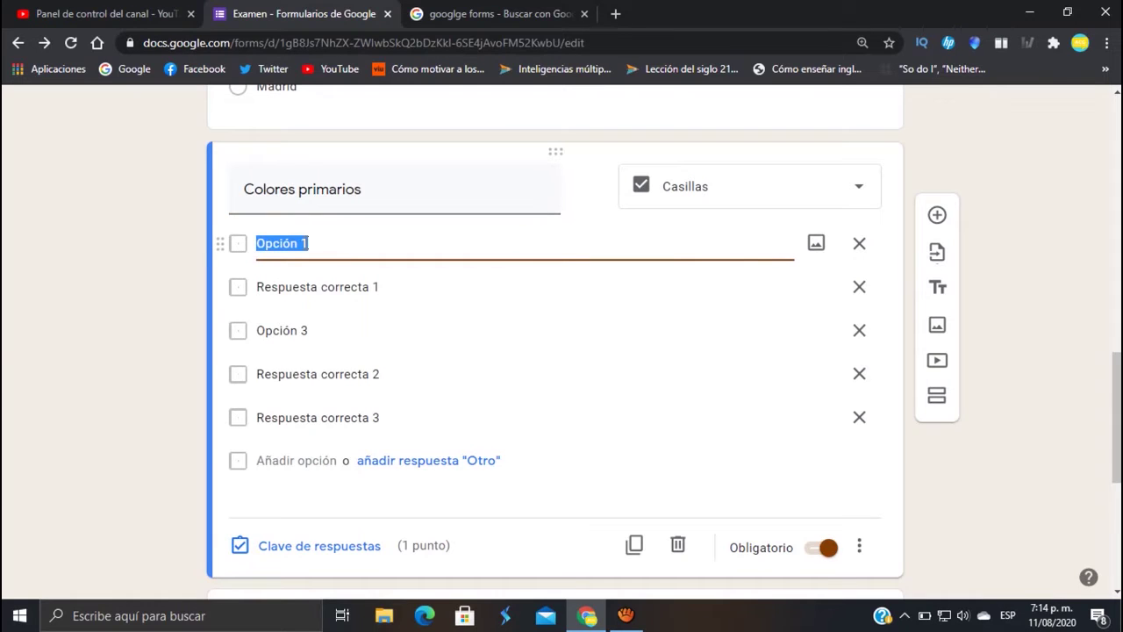
type("Amarull")
key("BackSpace")
key("BackSpace")
key("BackSpace")
type("illo, a")
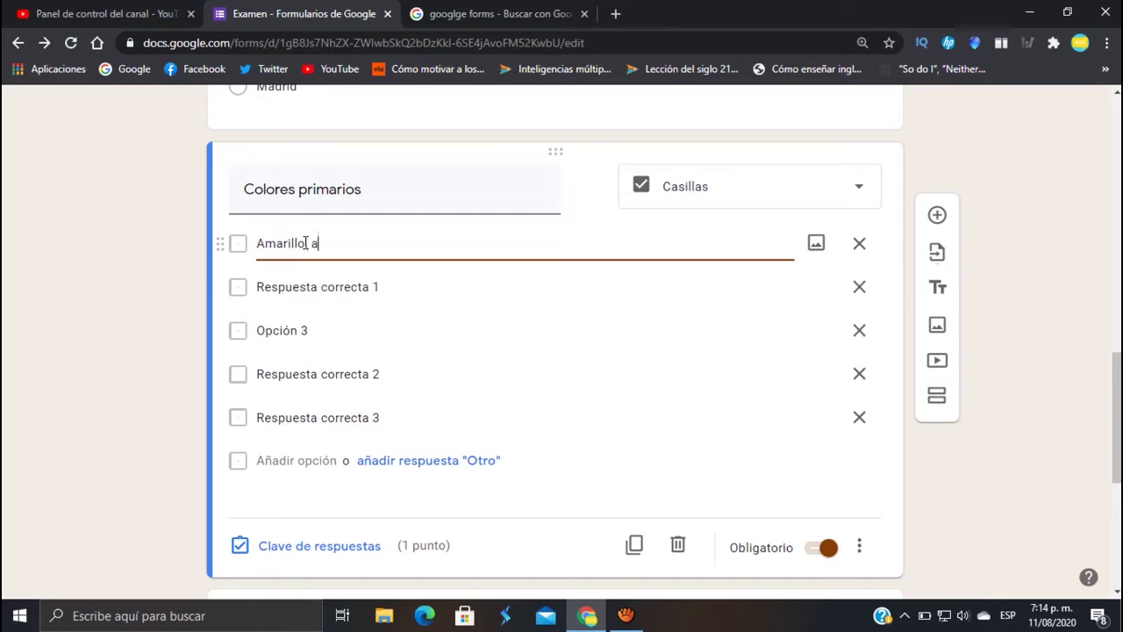
type("zul y rojo")
Step: Replace the remaining four options of the Colores primarios question with the placeholder texts "adf", "dfb", "dgb" and "dgbsrth"
left_click(312, 283)
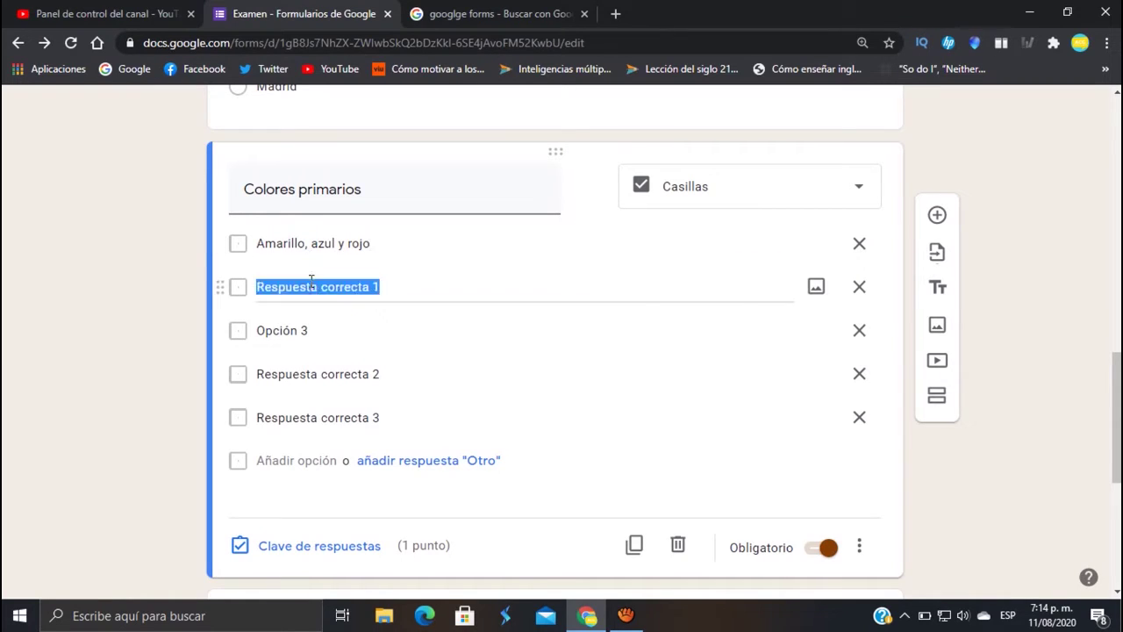
type("adf")
left_click(318, 330)
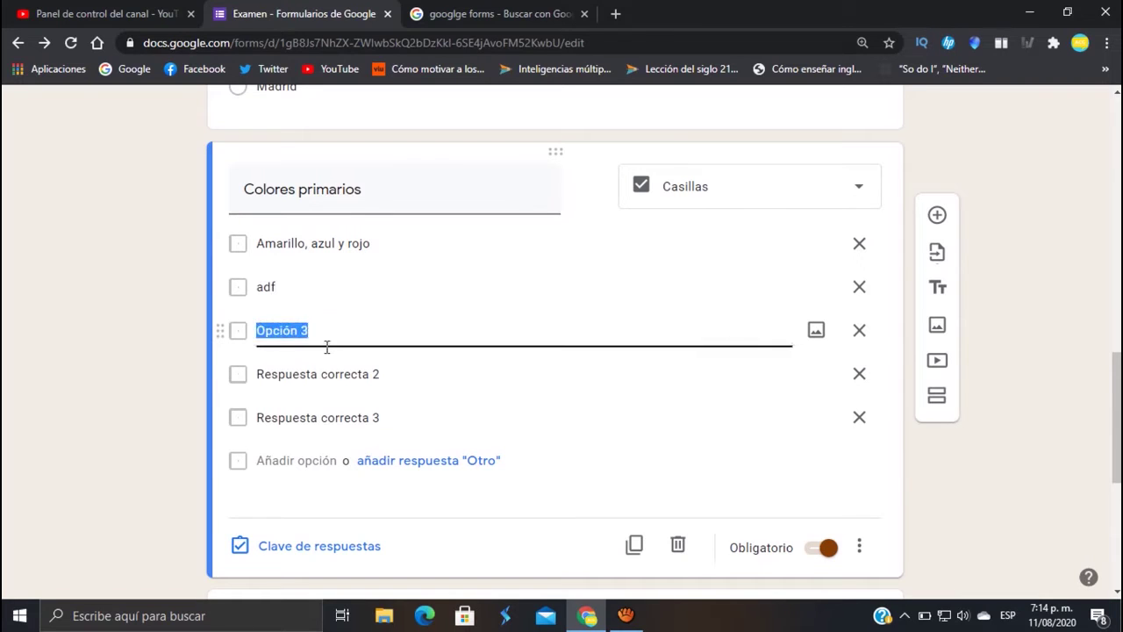
type("dfb")
left_click(318, 374)
type("dgb")
left_click(343, 419)
type("dgb")
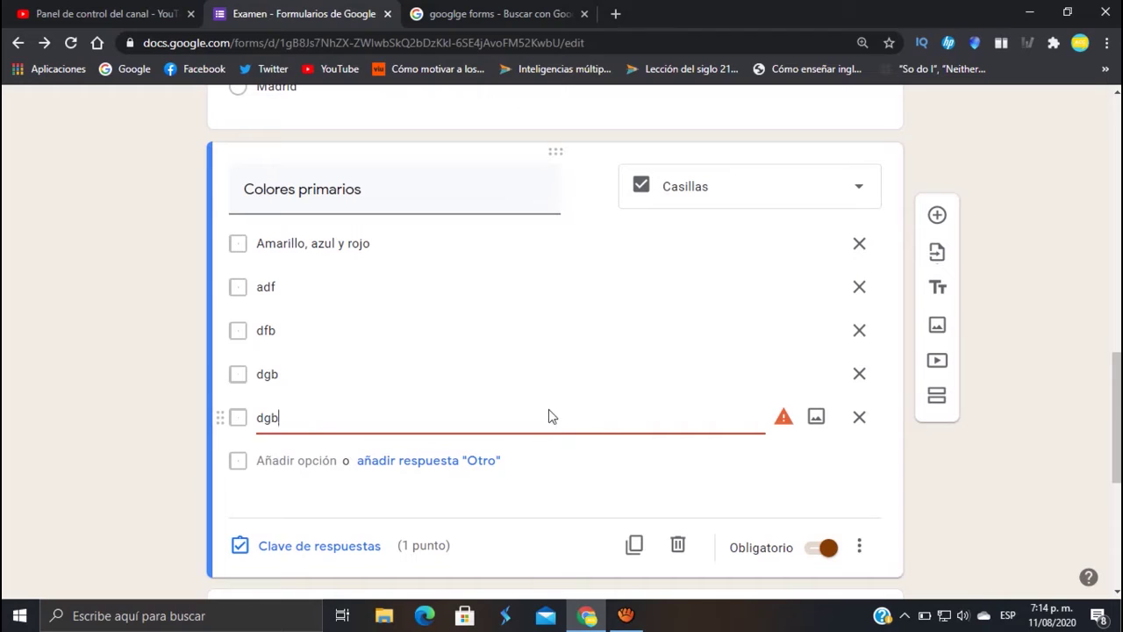
type("srth")
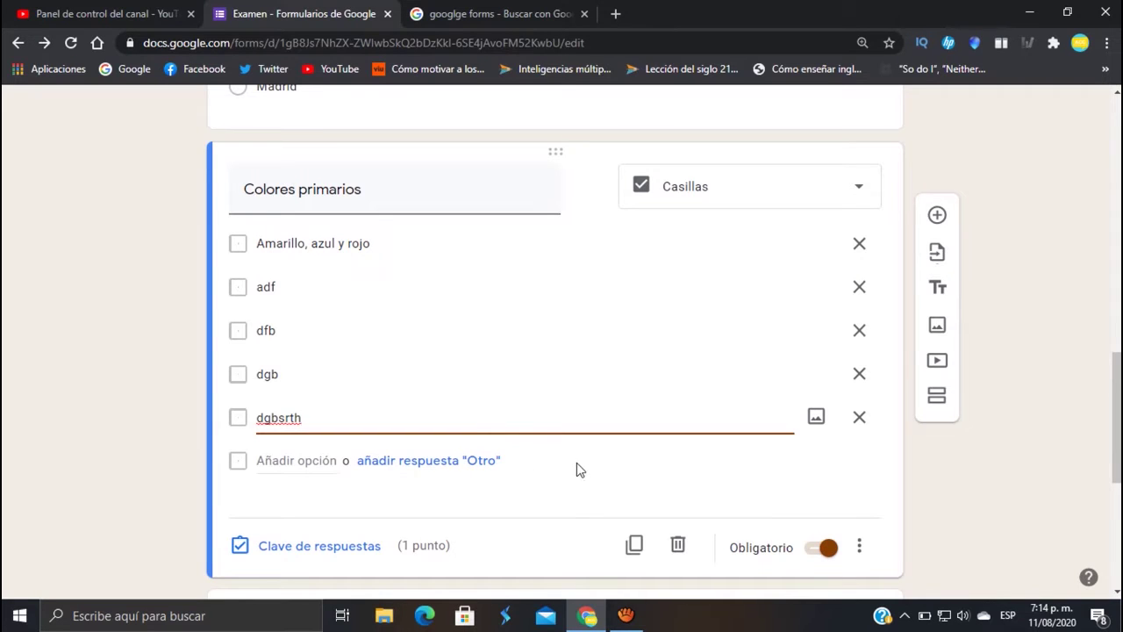
Step: In the Colores primarios answer key, mark "Amarillo, azul y rojo" and "dfb" as correct and set the score to 2 points
scroll(576, 469, "down", 1)
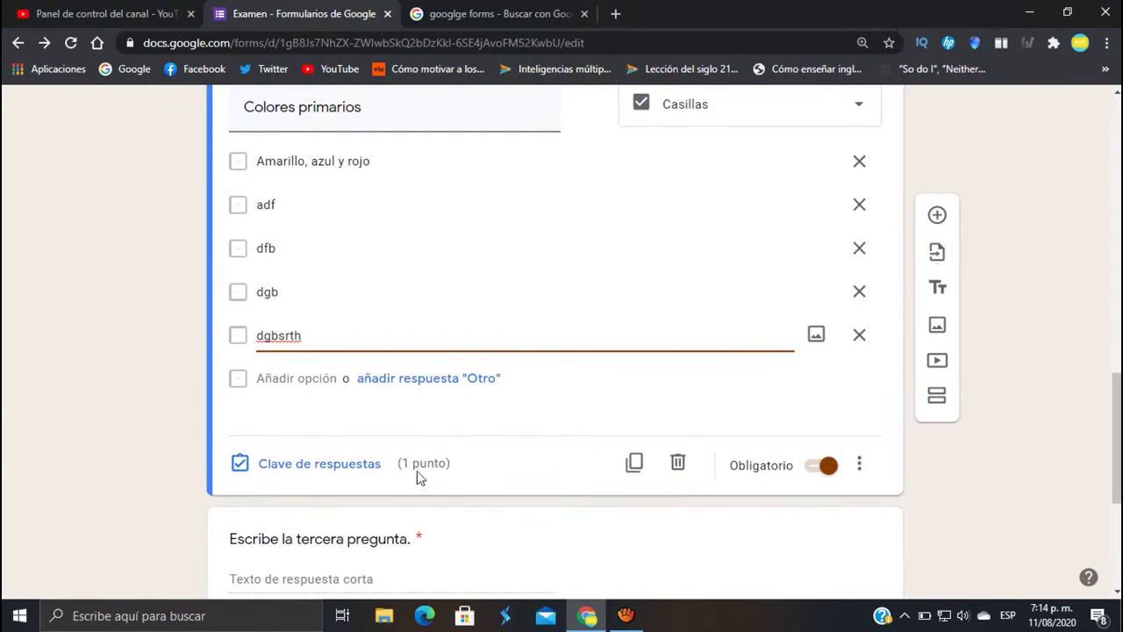
left_click(369, 465)
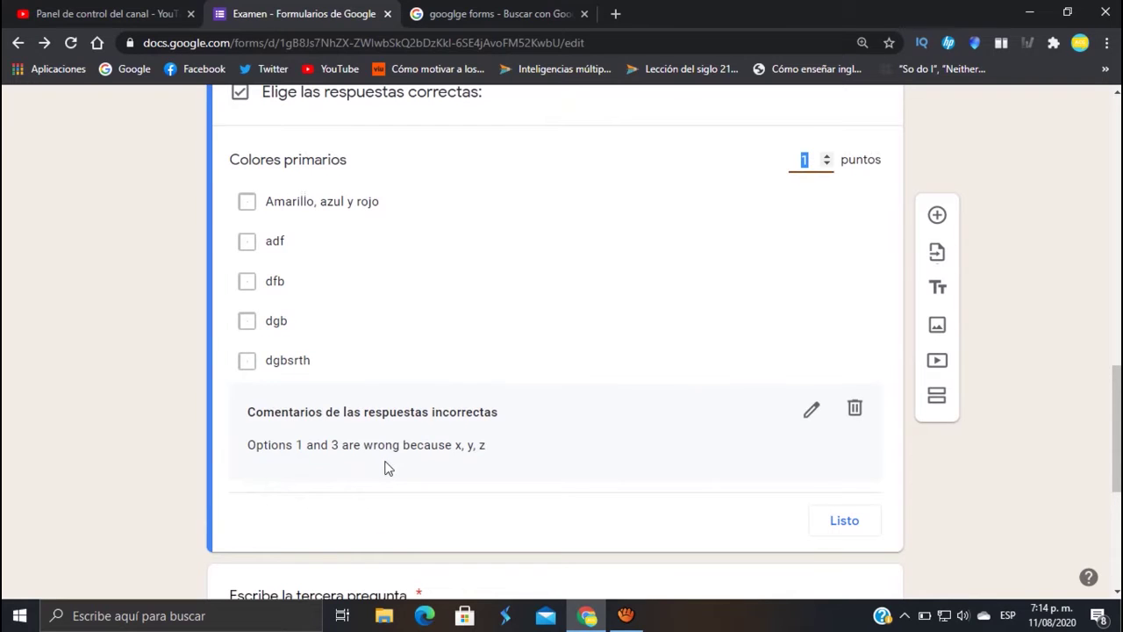
left_click(248, 205)
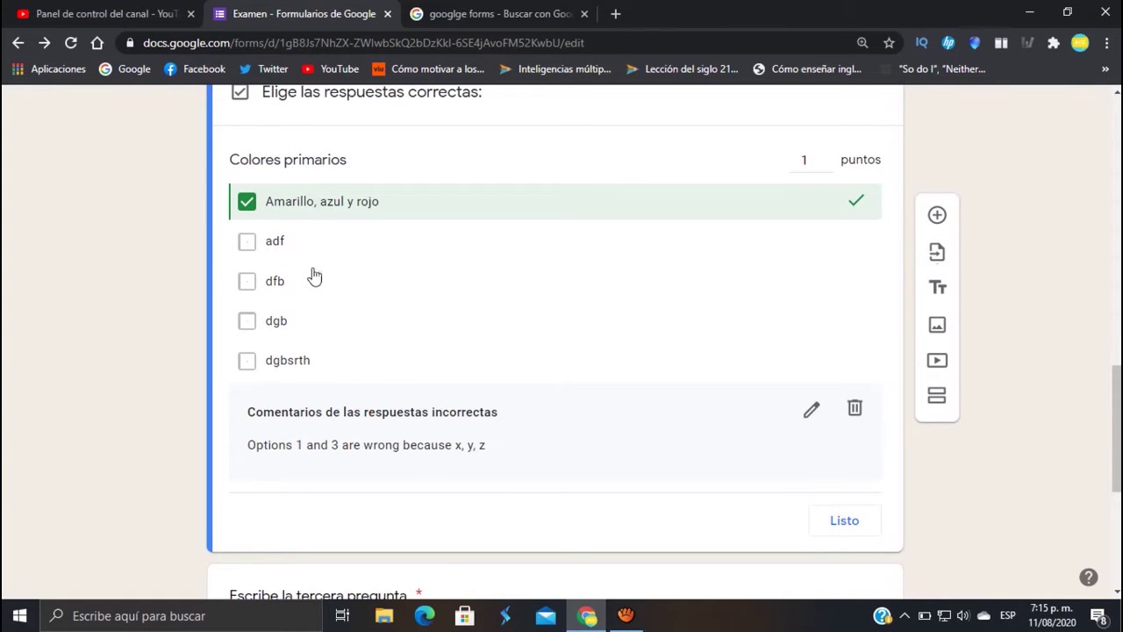
left_click(247, 283)
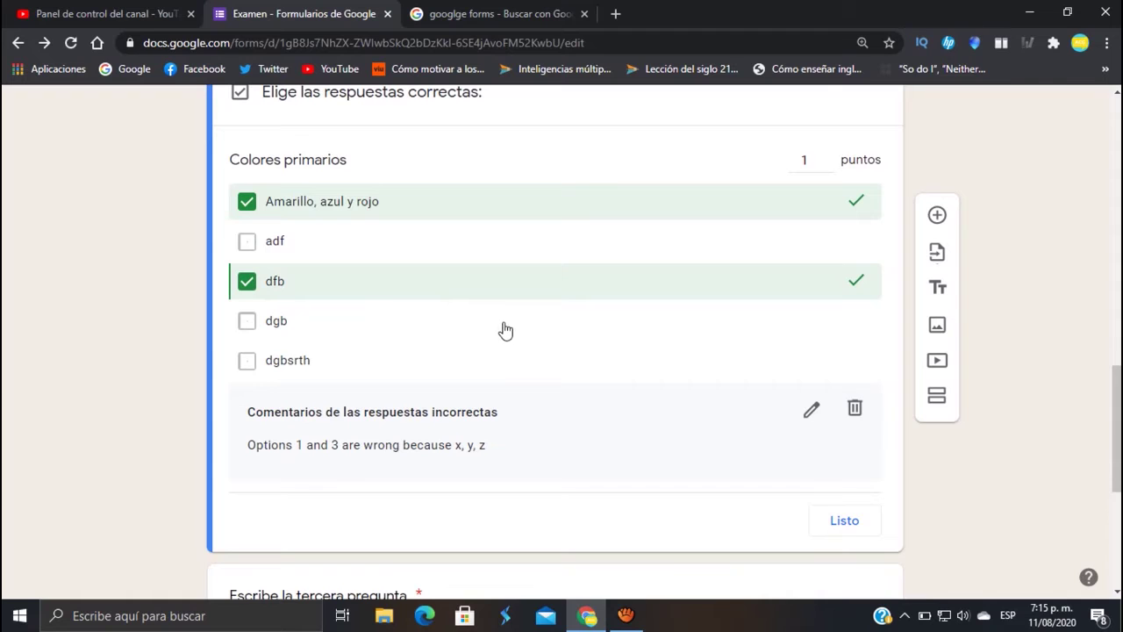
scroll(571, 351, "up", 1)
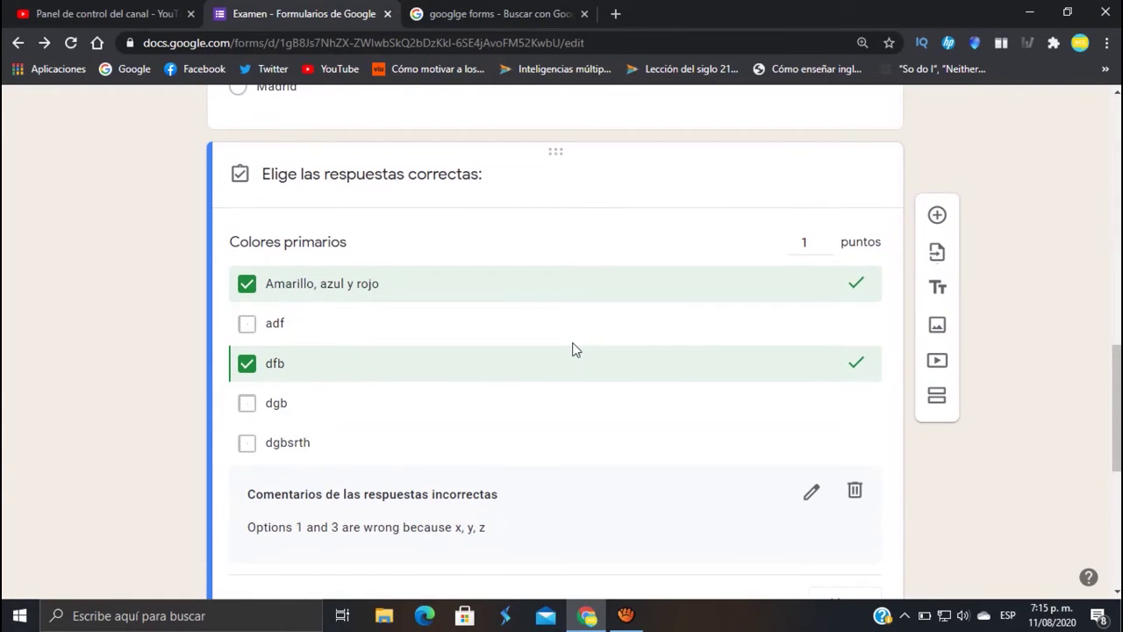
left_click(827, 239)
scroll(777, 338, "down", 1)
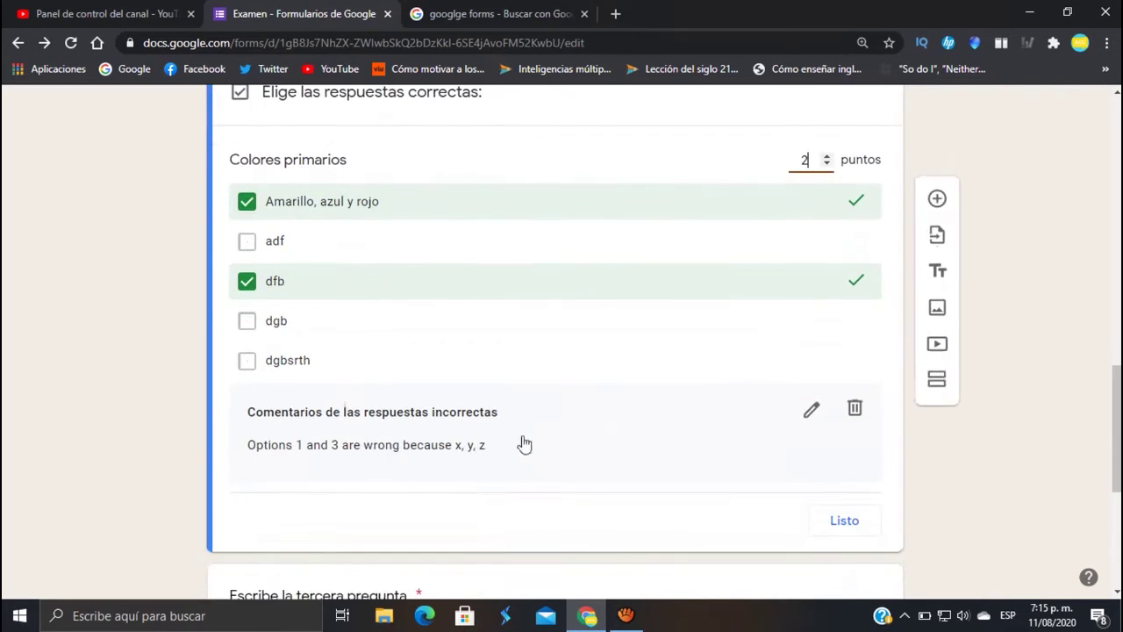
Step: Enter "Correcto" as the feedback comment for correct answers to the Colores primarios question
left_click(808, 413)
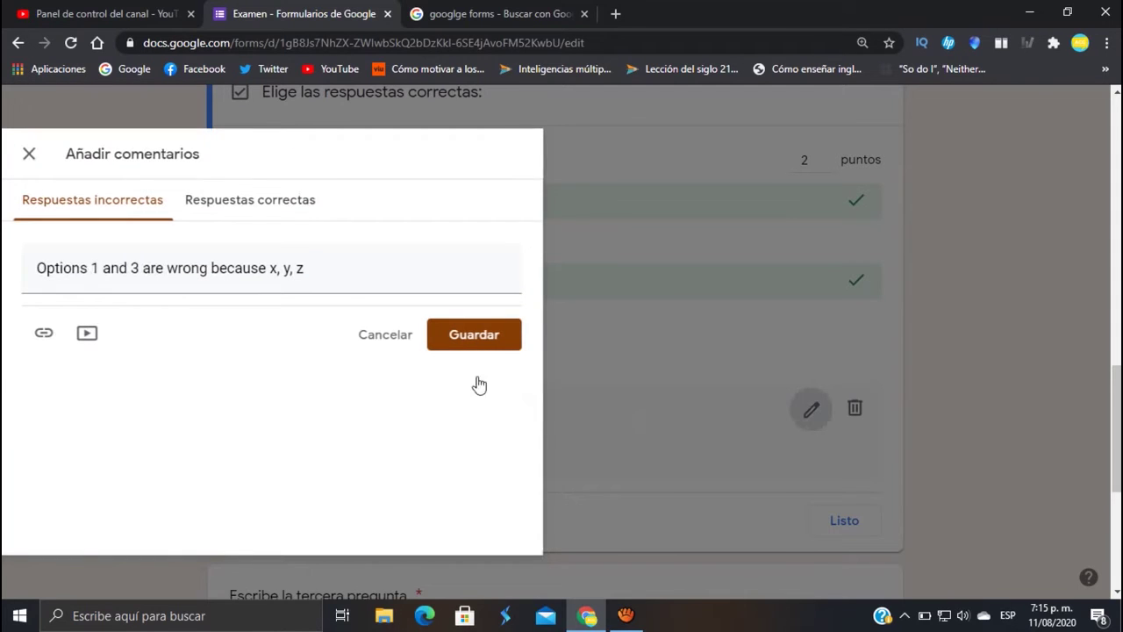
left_click(268, 209)
left_click(262, 276)
type("Correct")
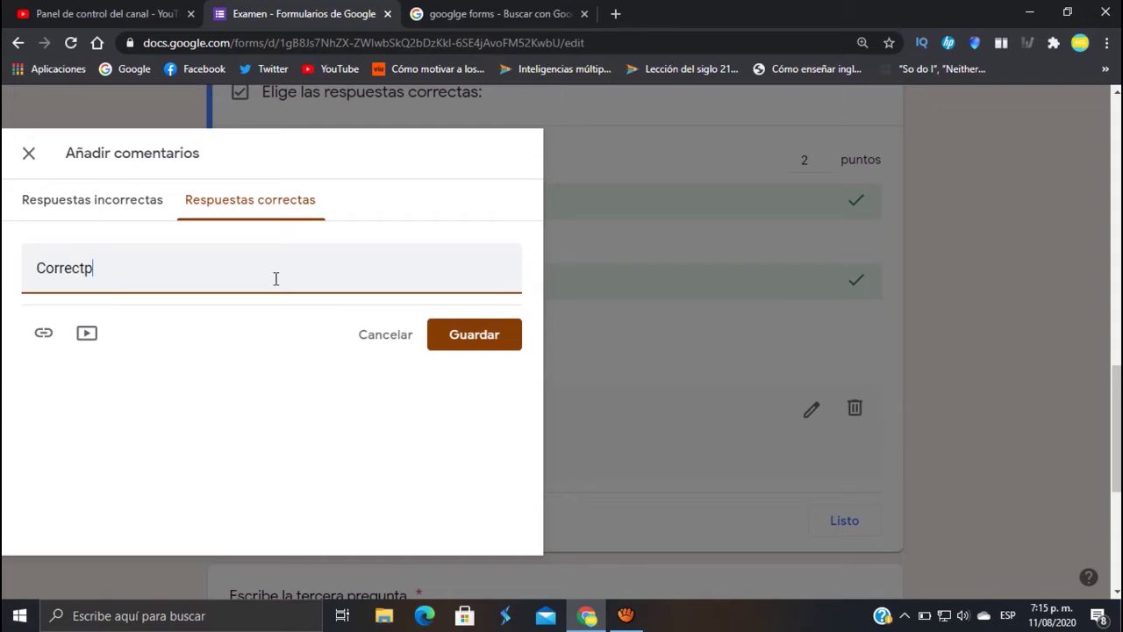
type("o")
Step: Replace the incorrect-answer feedback of the Colores primarios question with "Intenta nuevamente" and save the comments
left_click(128, 189)
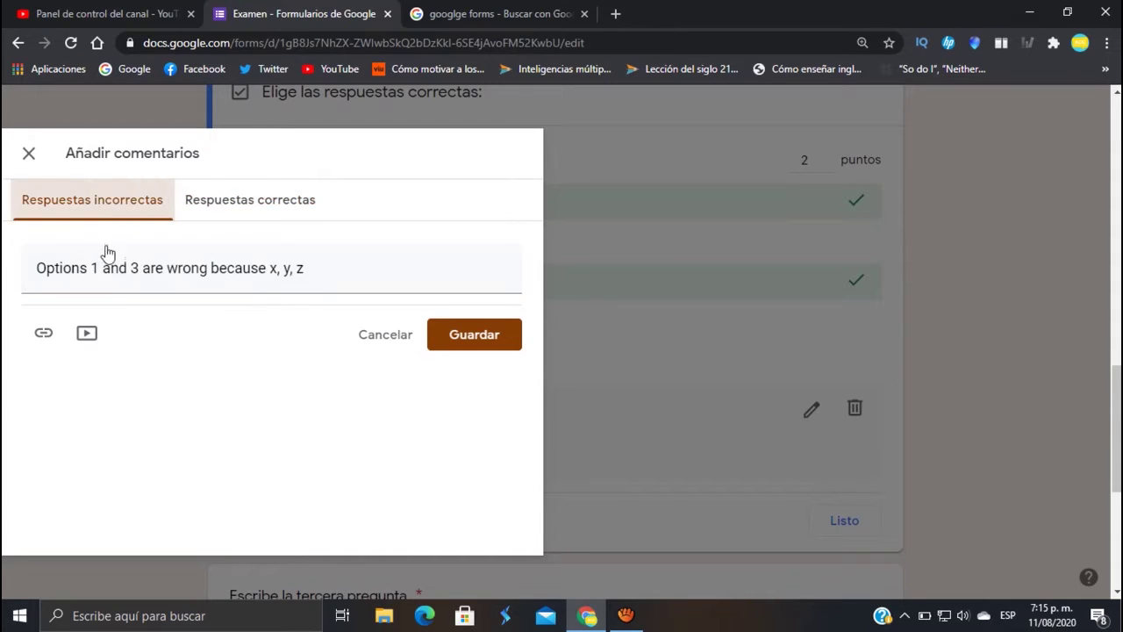
left_click_drag(305, 268, 36, 268)
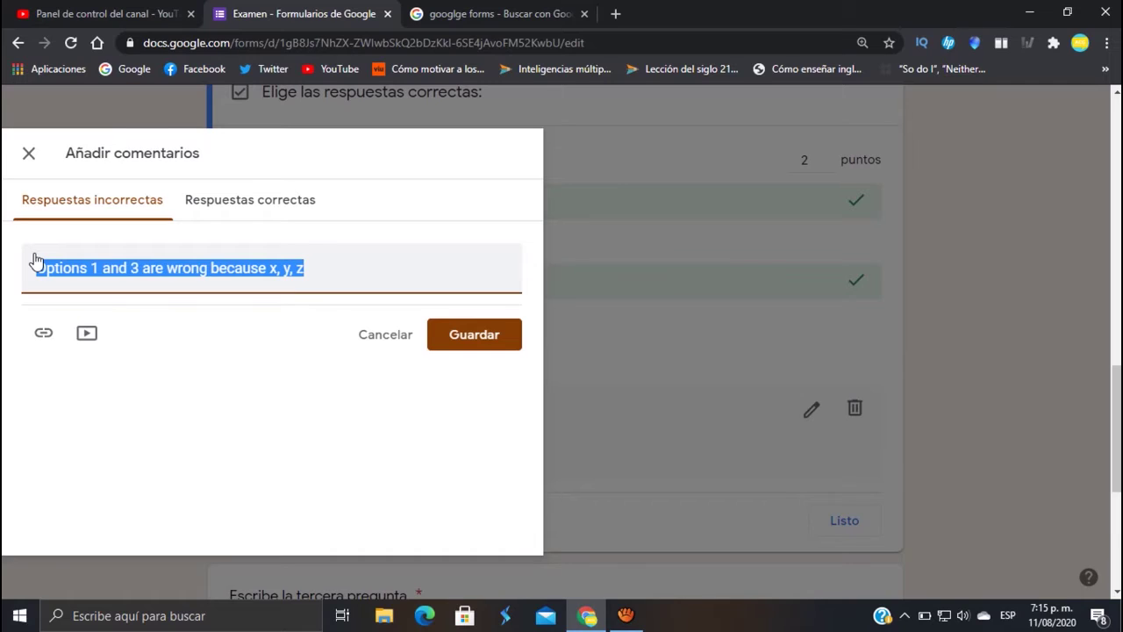
key("BackSpace")
type("Intenta nuev")
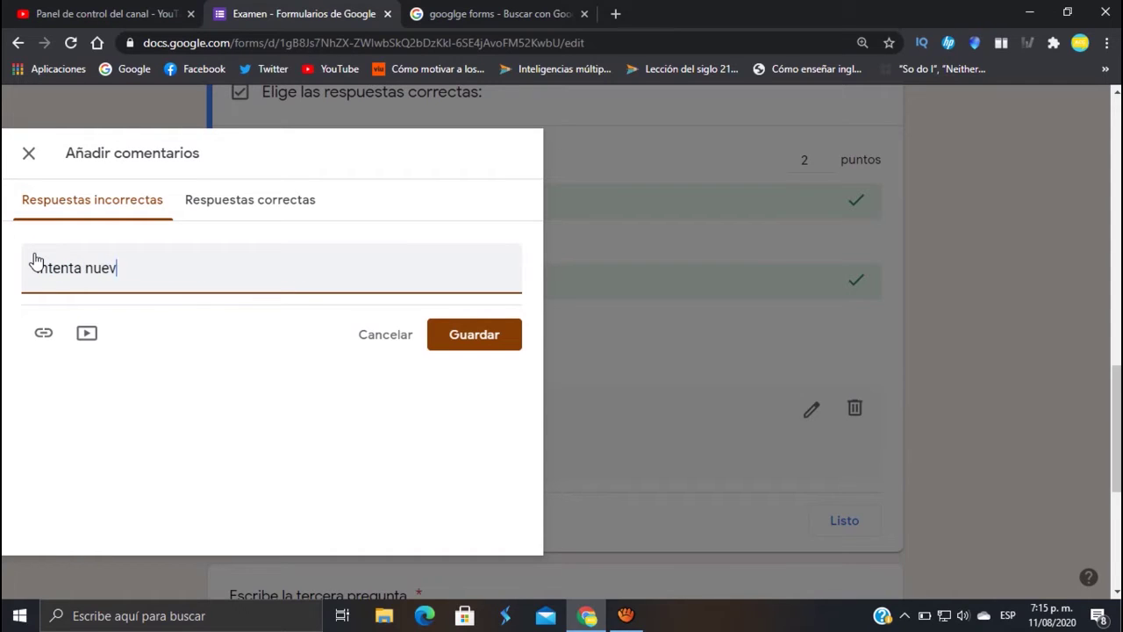
type("amente")
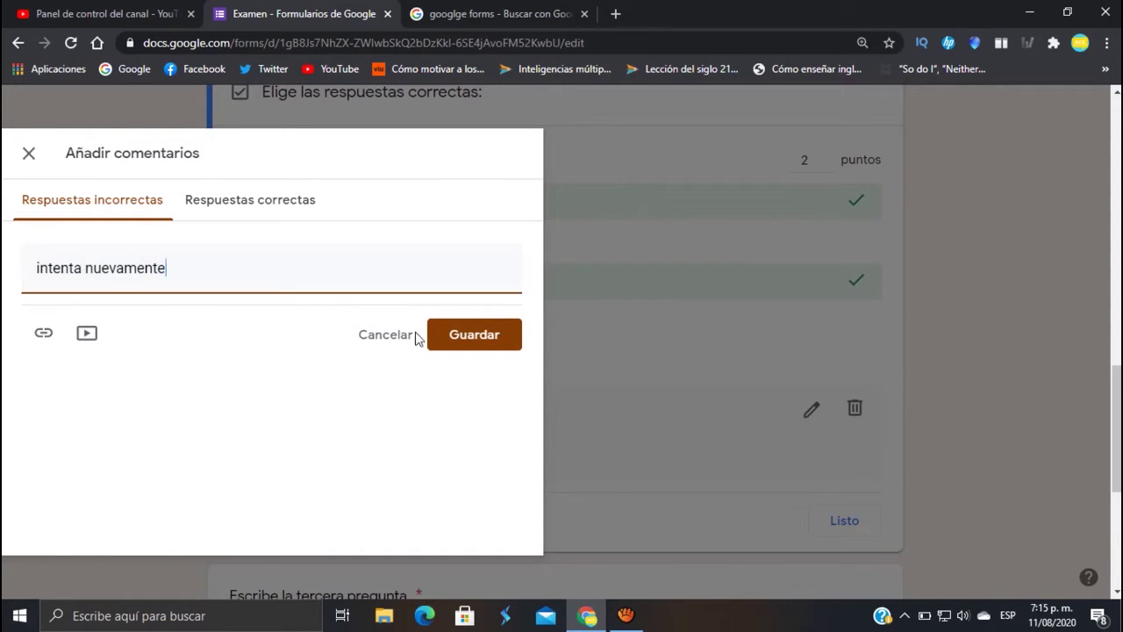
left_click(40, 268)
key("BackSpace")
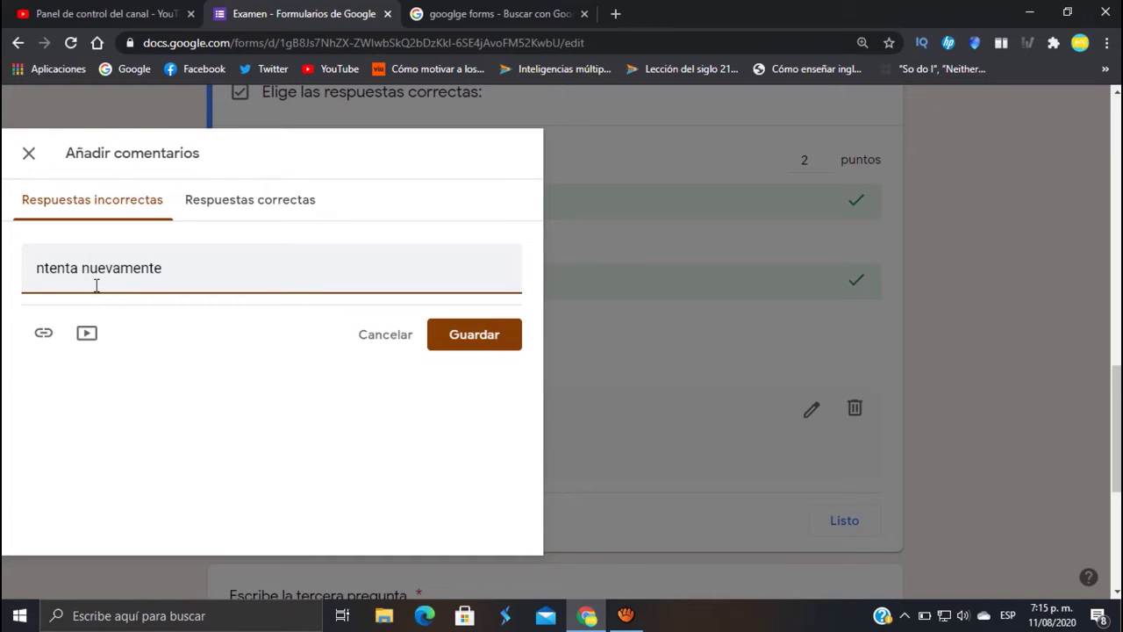
type("I")
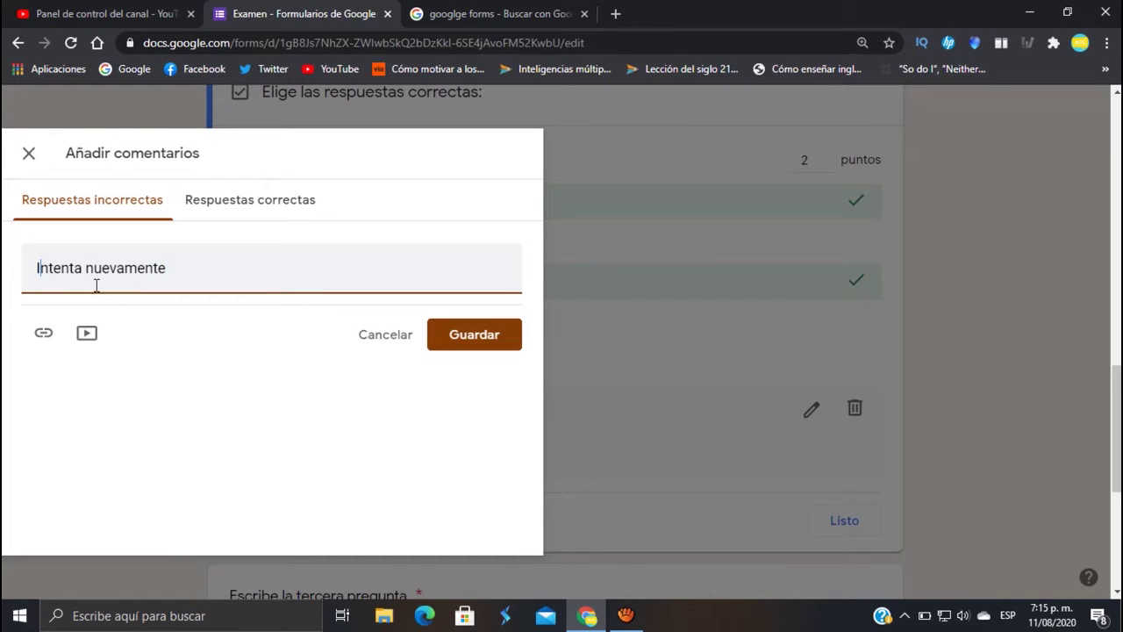
left_click(453, 338)
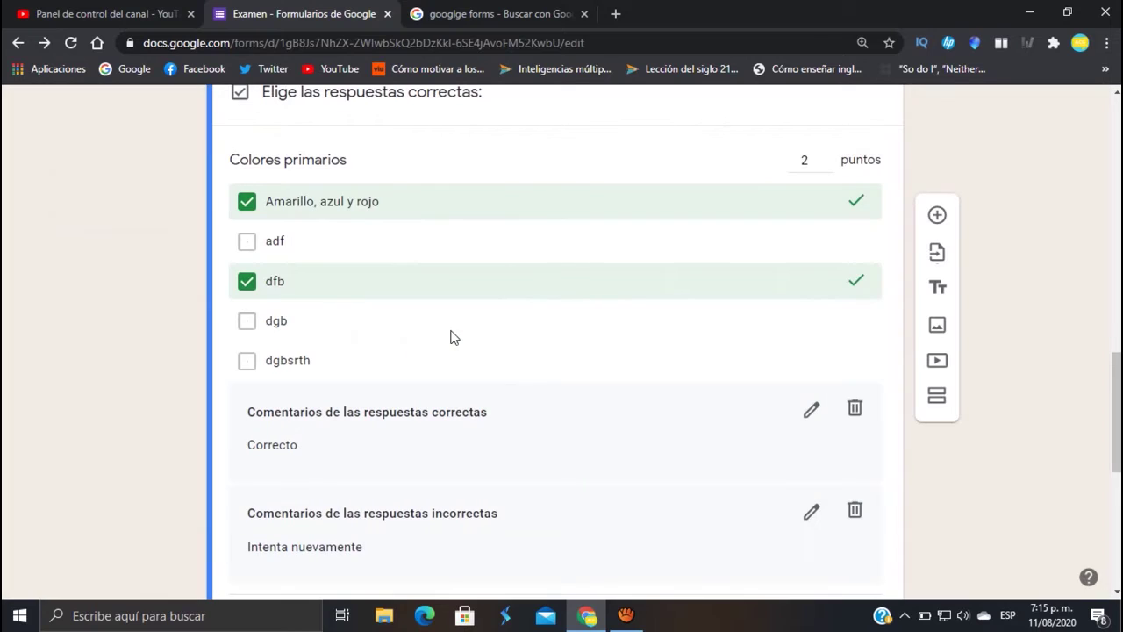
Step: Finish editing the Colores primarios answer key and look back over the form's earlier questions
scroll(474, 338, "down", 2)
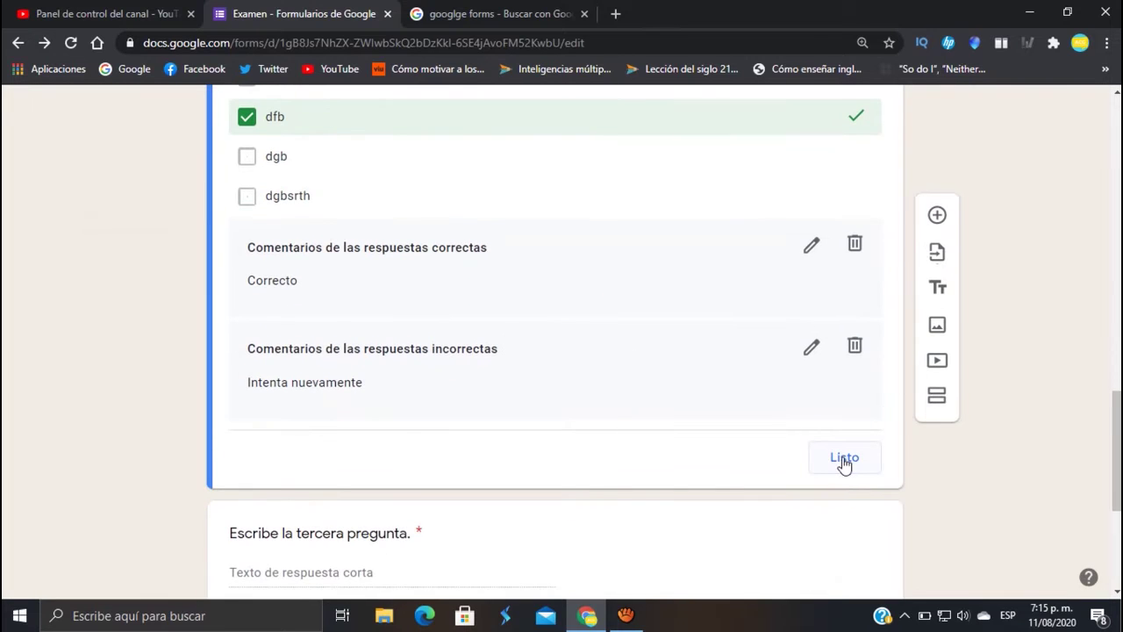
left_click(844, 459)
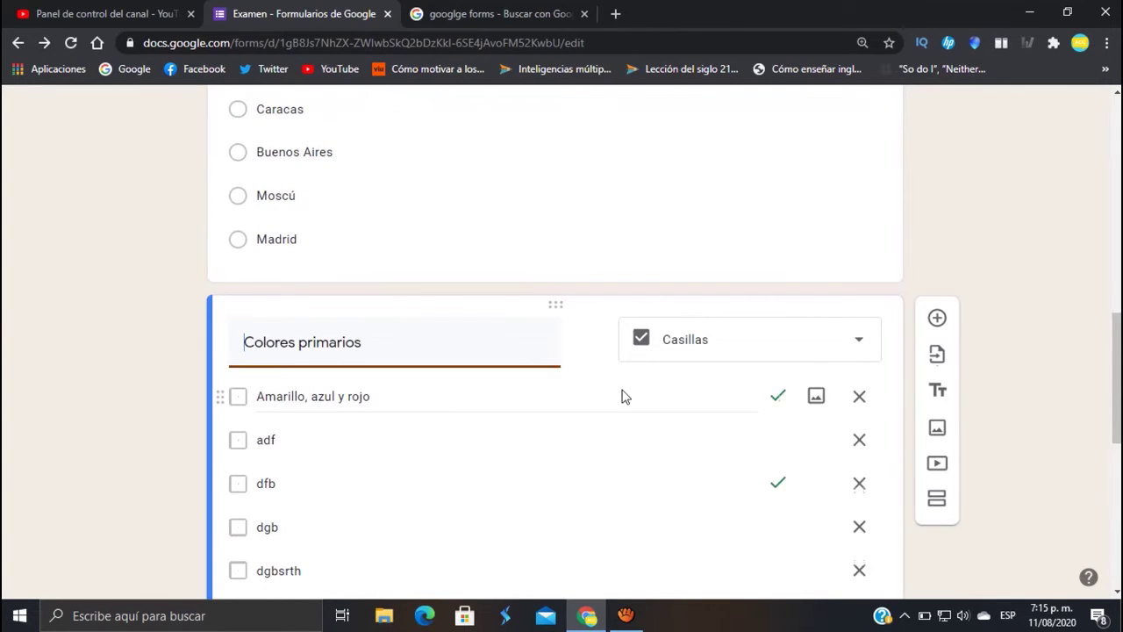
scroll(622, 394, "up", 5)
scroll(622, 394, "up", 3)
scroll(621, 394, "down", 2)
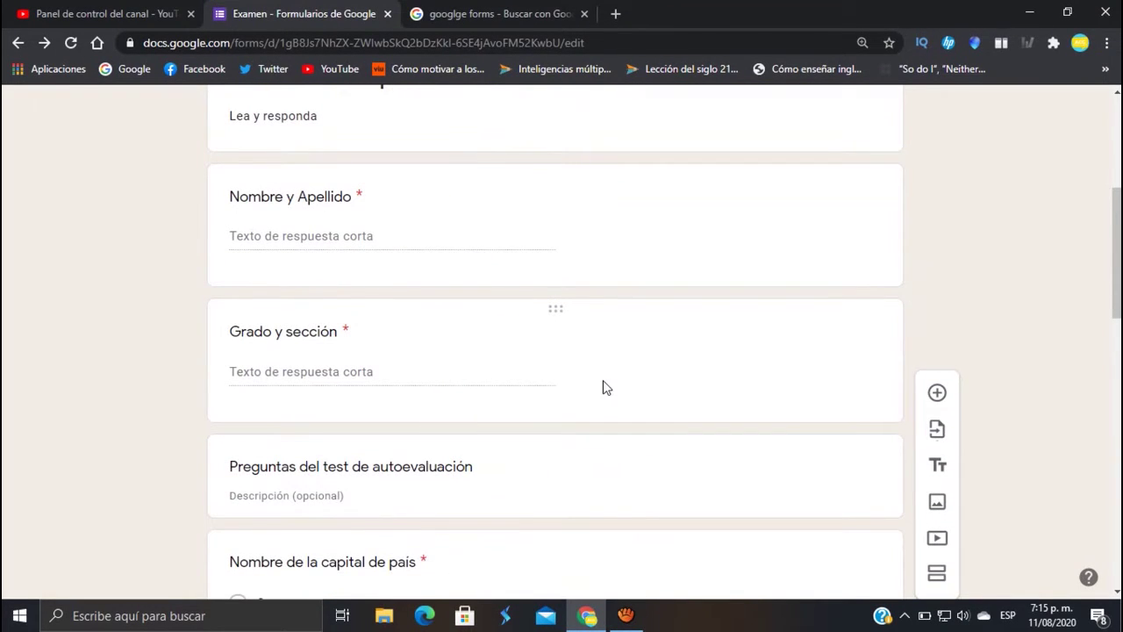
Step: Review the form's questions from Nombre y Apellido through Colores primarios, checking their required setting, answer options and scores
scroll(601, 386, "down", 1)
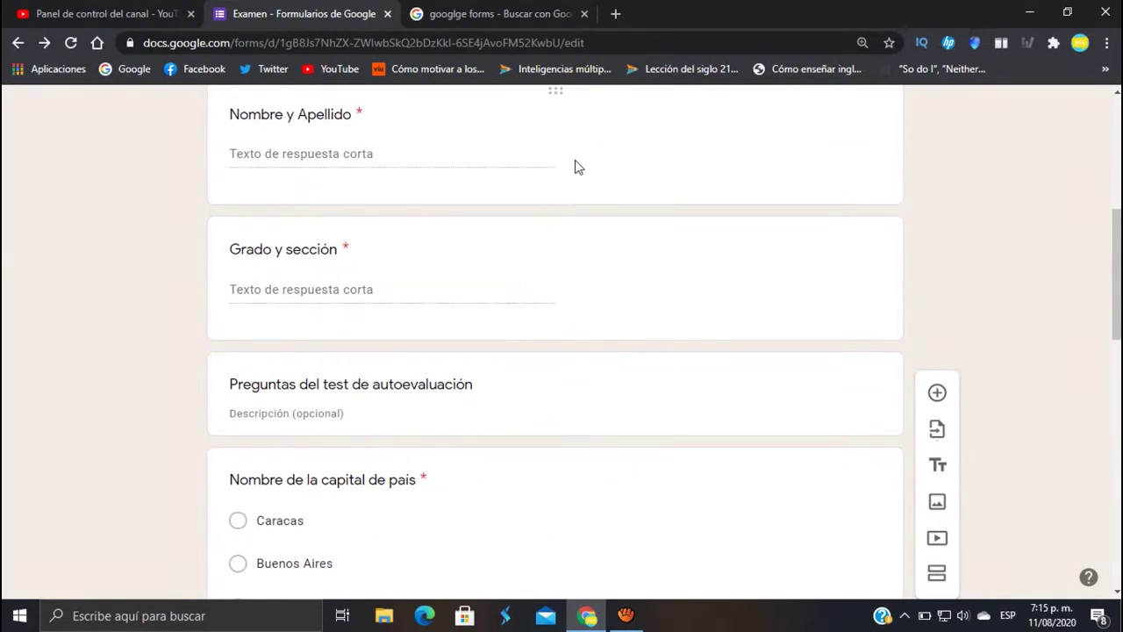
scroll(576, 168, "down", 1)
scroll(579, 174, "down", 2)
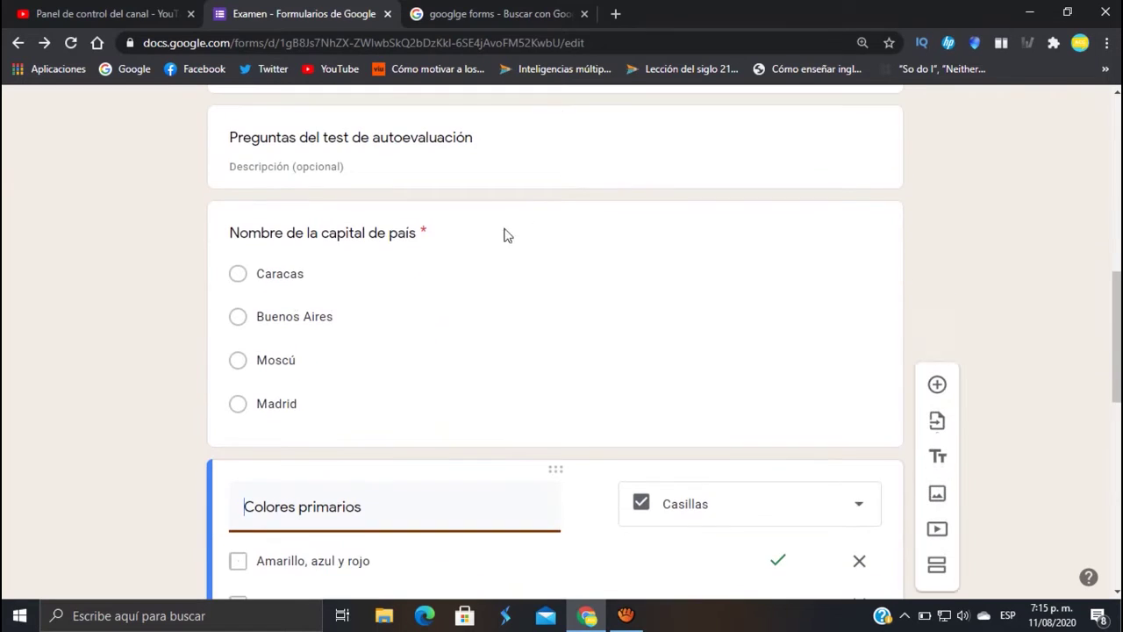
left_click(588, 282)
scroll(667, 339, "down", 1)
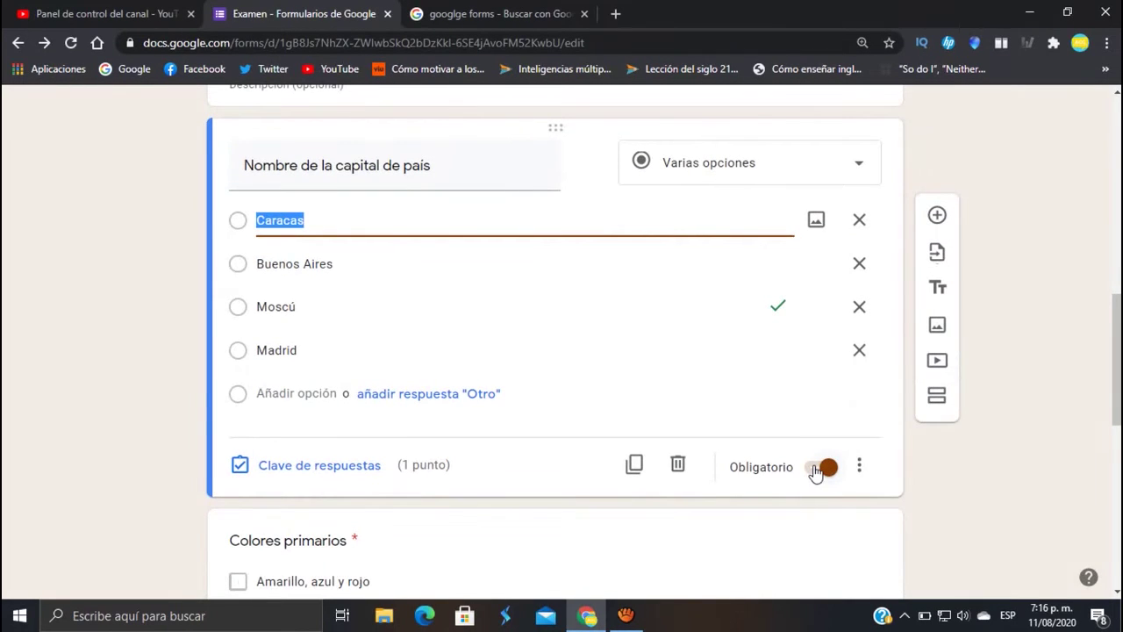
scroll(641, 442, "down", 1)
scroll(641, 441, "down", 3)
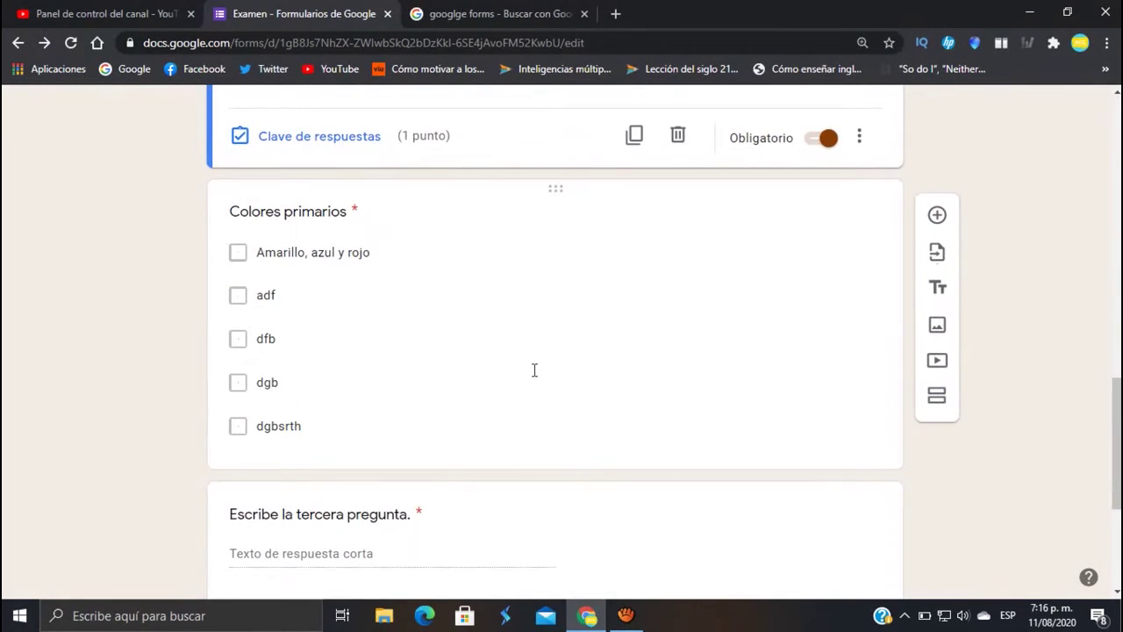
left_click(533, 377)
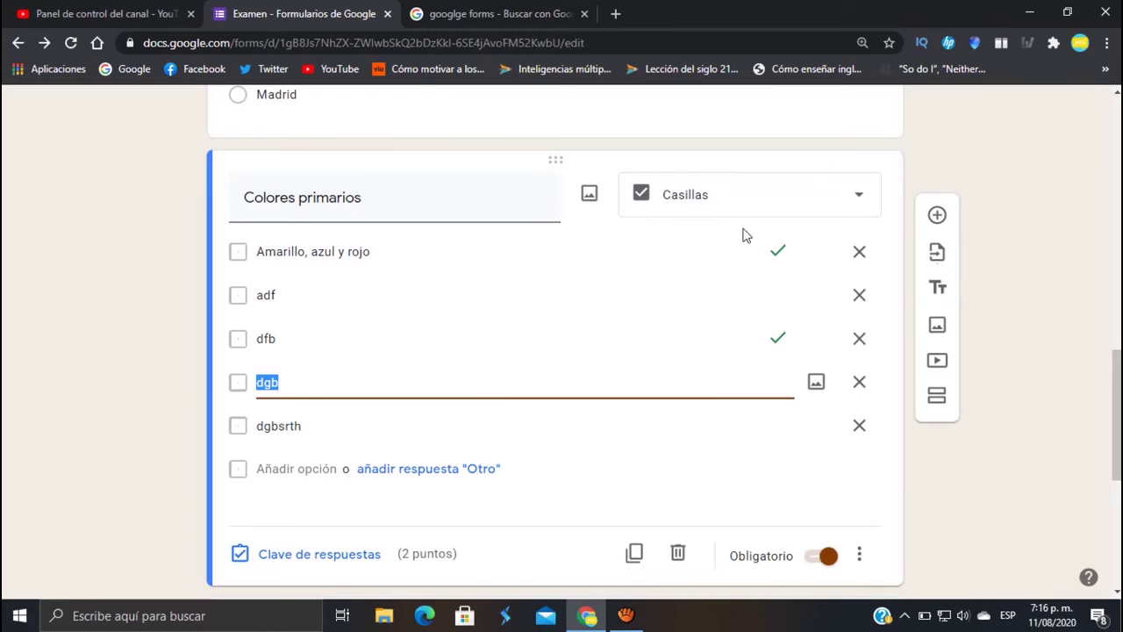
scroll(832, 483, "down", 1)
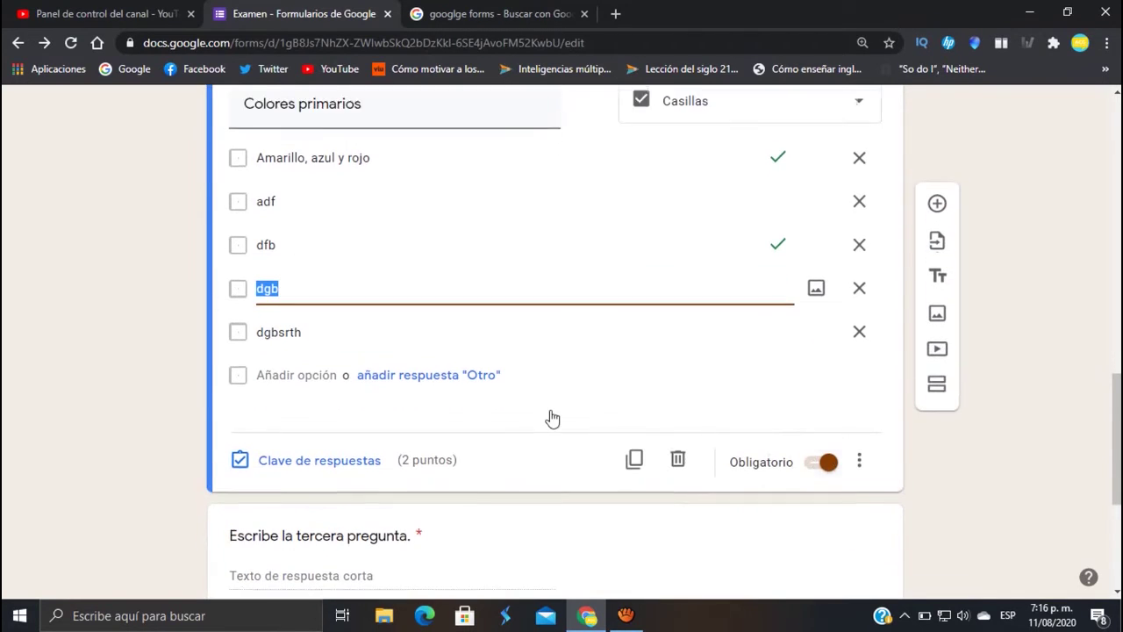
scroll(554, 417, "down", 2)
scroll(554, 417, "down", 1)
Step: Keep the third question as Respuesta corta and replace its placeholder text with "Identifique"
left_click(374, 311)
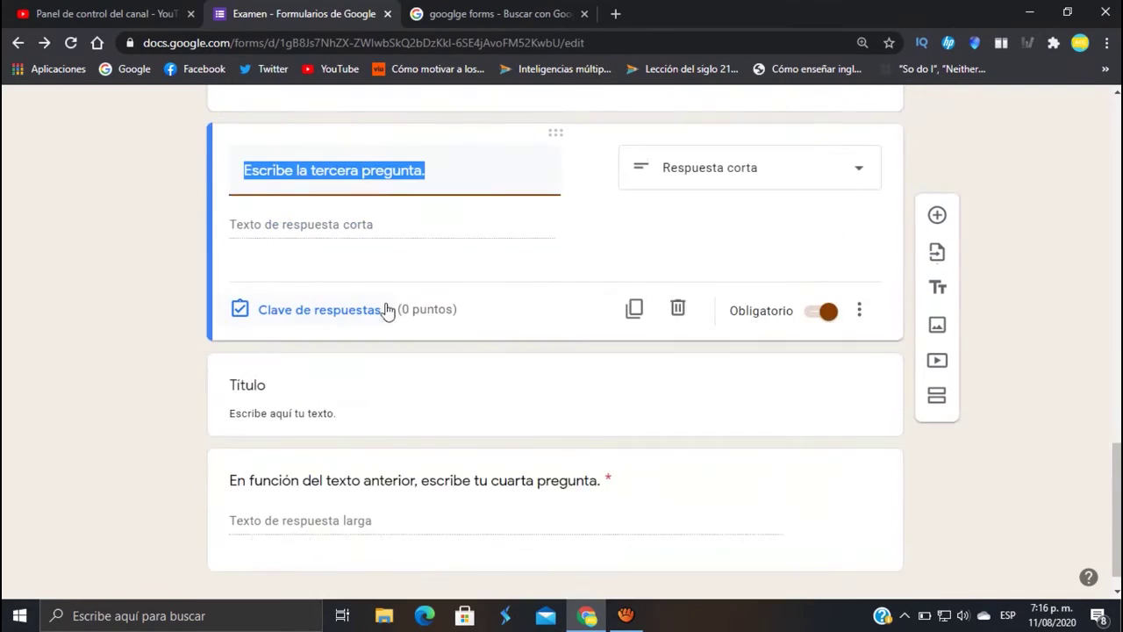
left_click(779, 182)
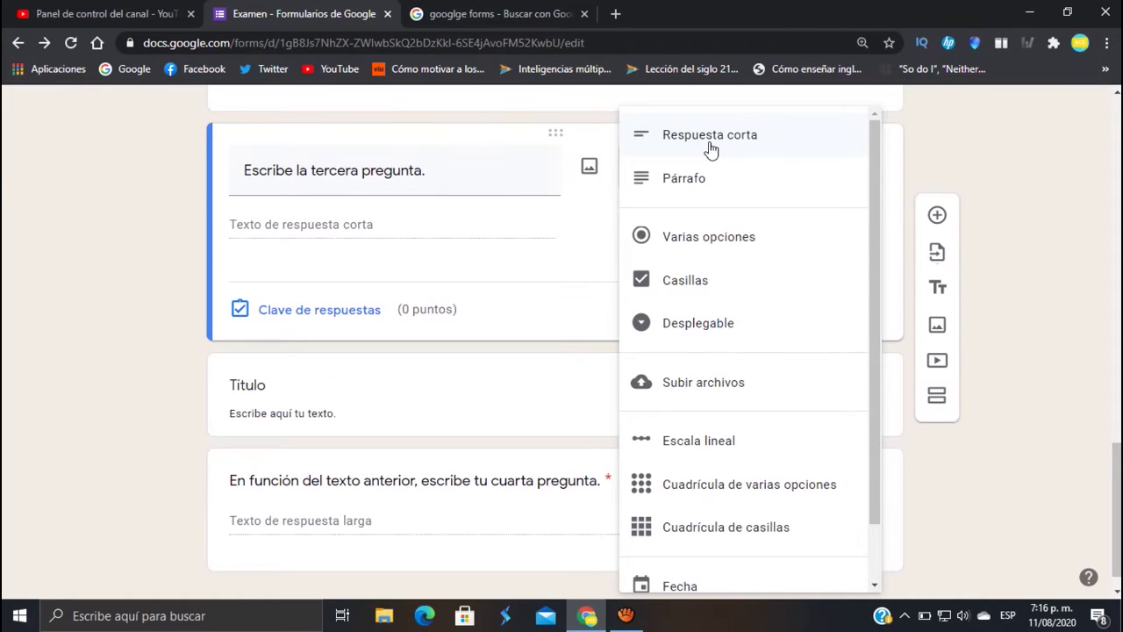
left_click(709, 149)
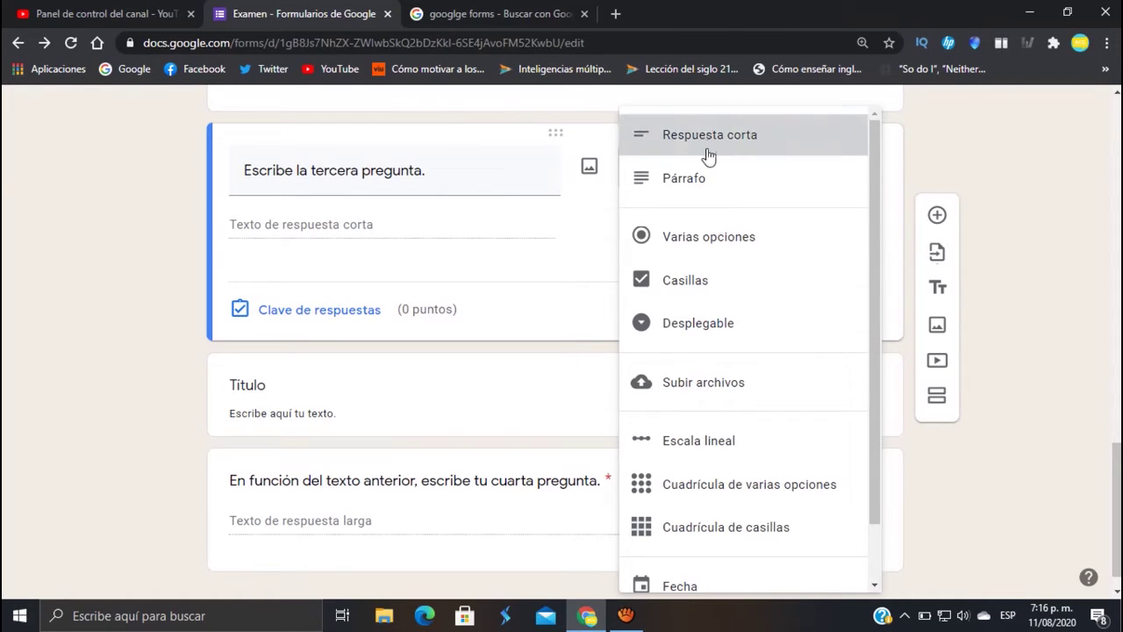
triple_click(437, 183)
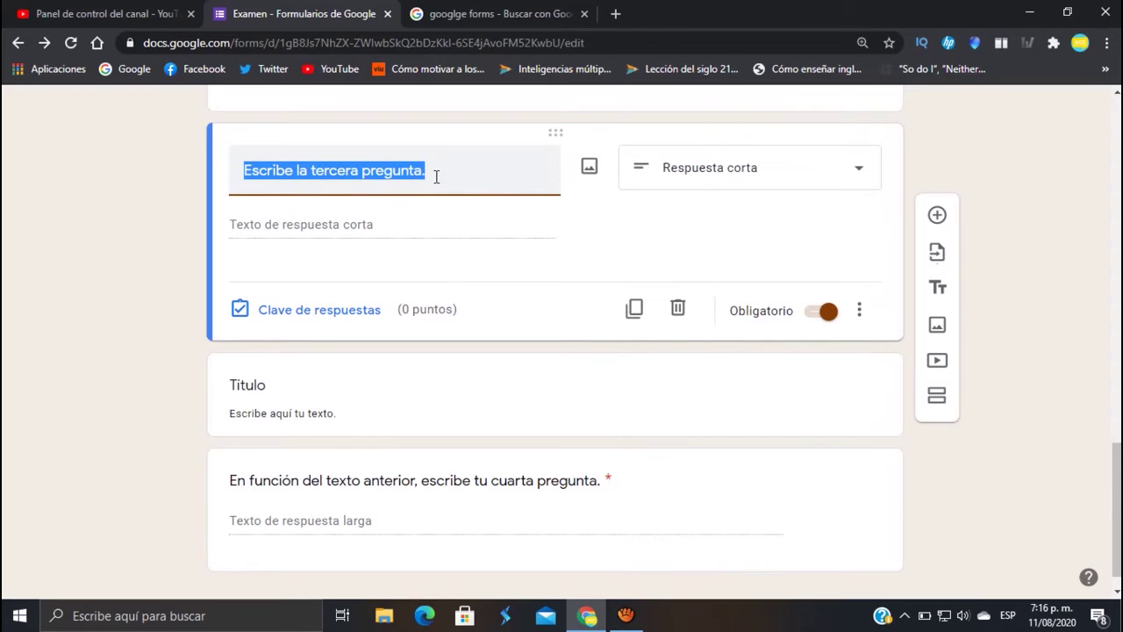
type("Identi")
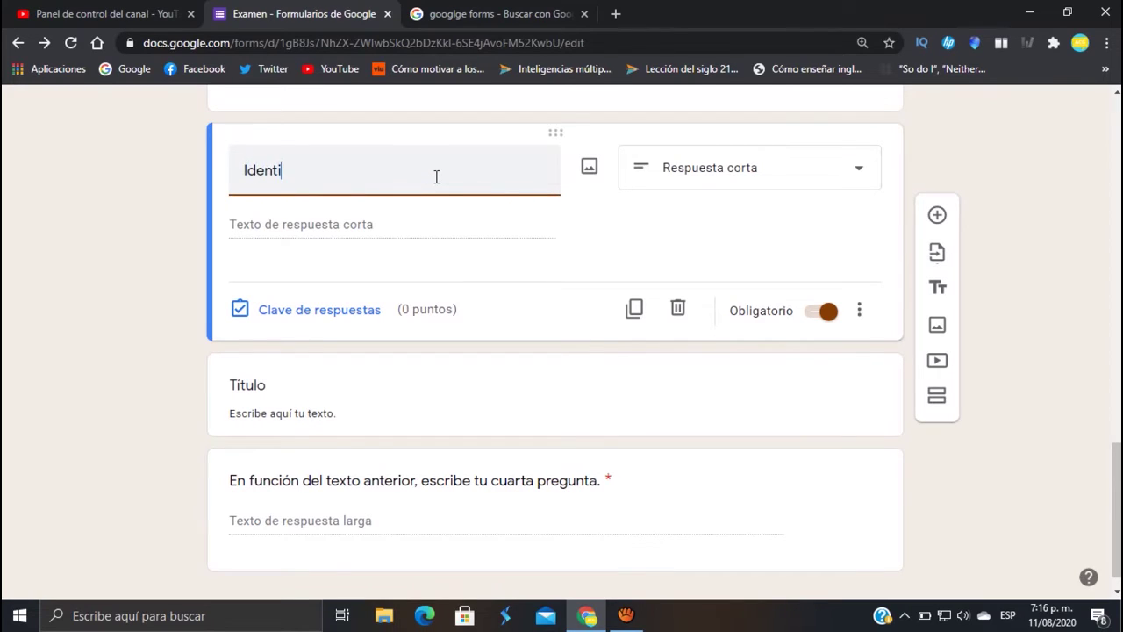
type("fique")
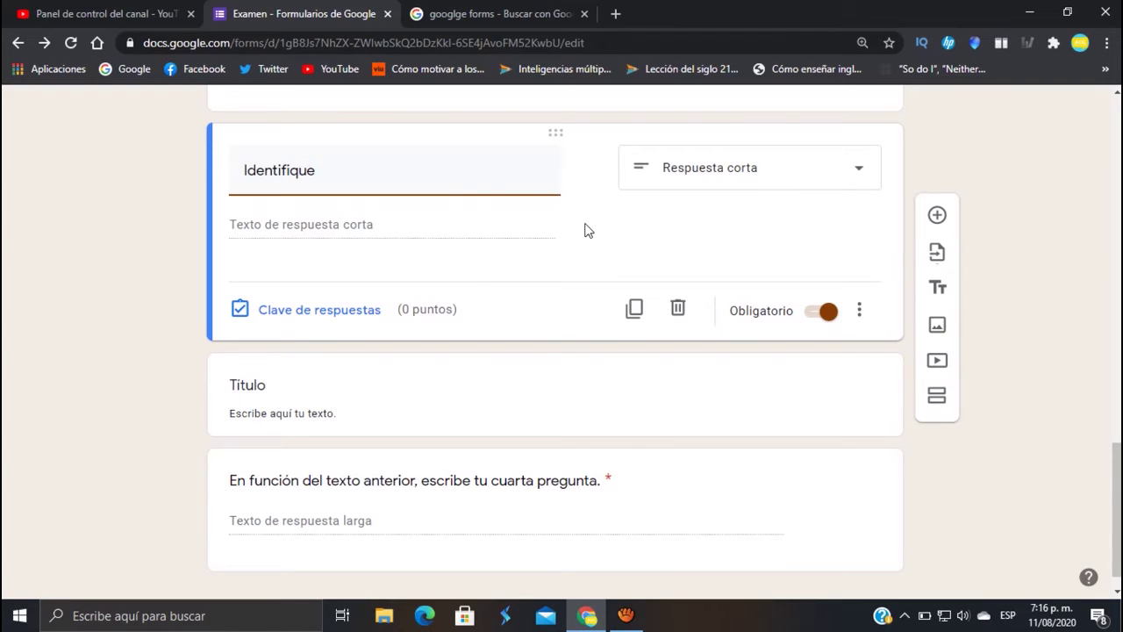
Step: Insert the ACG logo image from the Descargas folder into the Identifique question
mouse_move(588, 170)
left_click(587, 170)
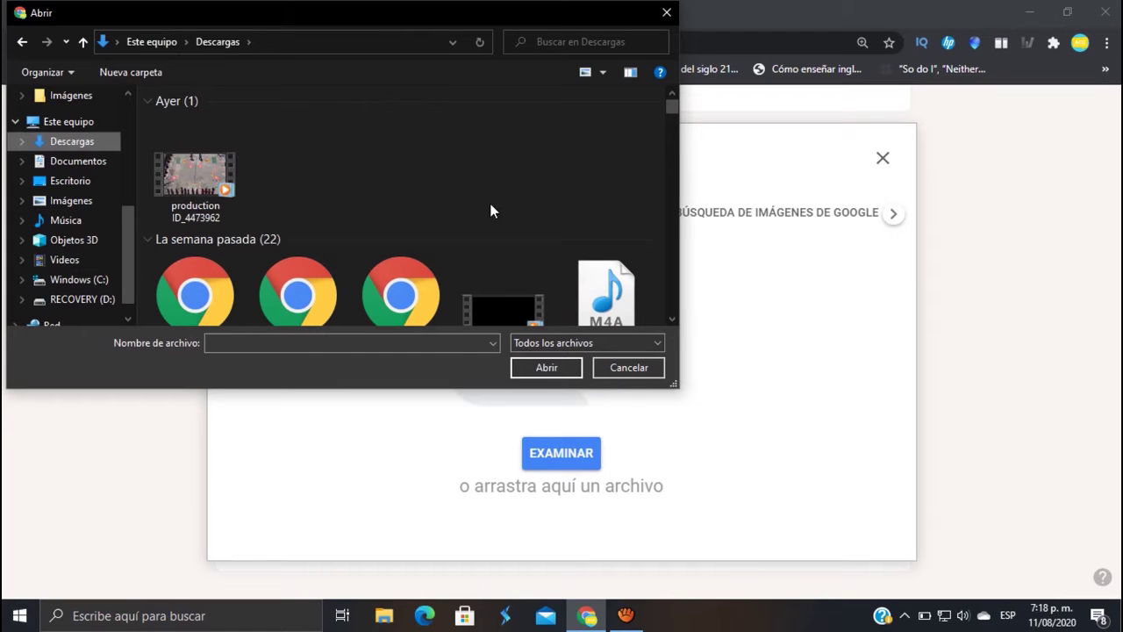
scroll(490, 211, "down", 1)
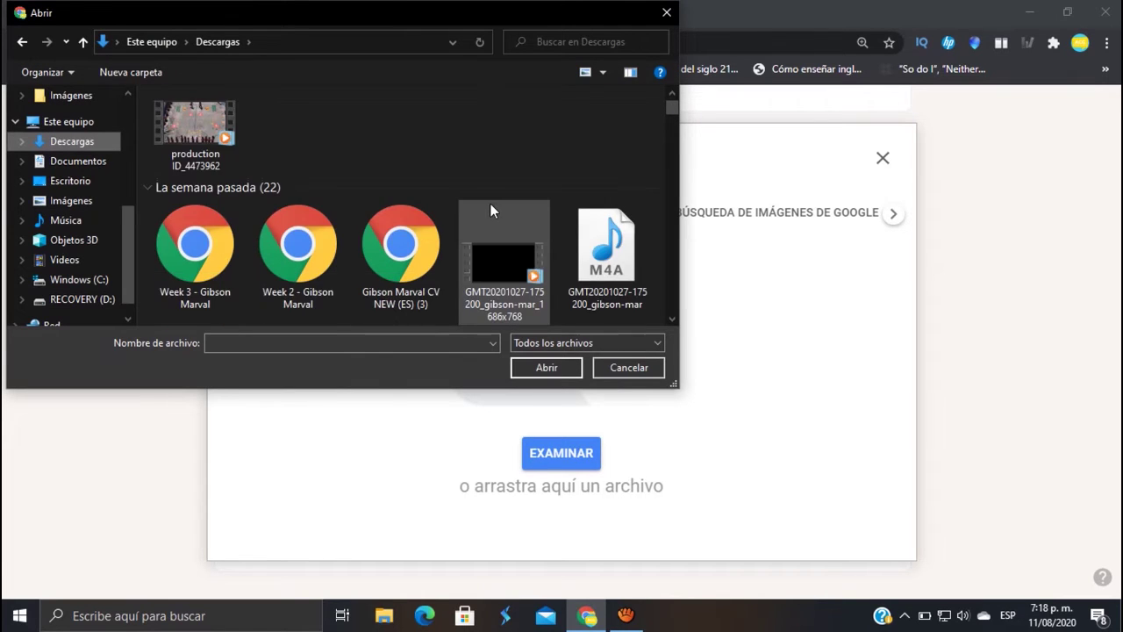
scroll(490, 211, "down", 3)
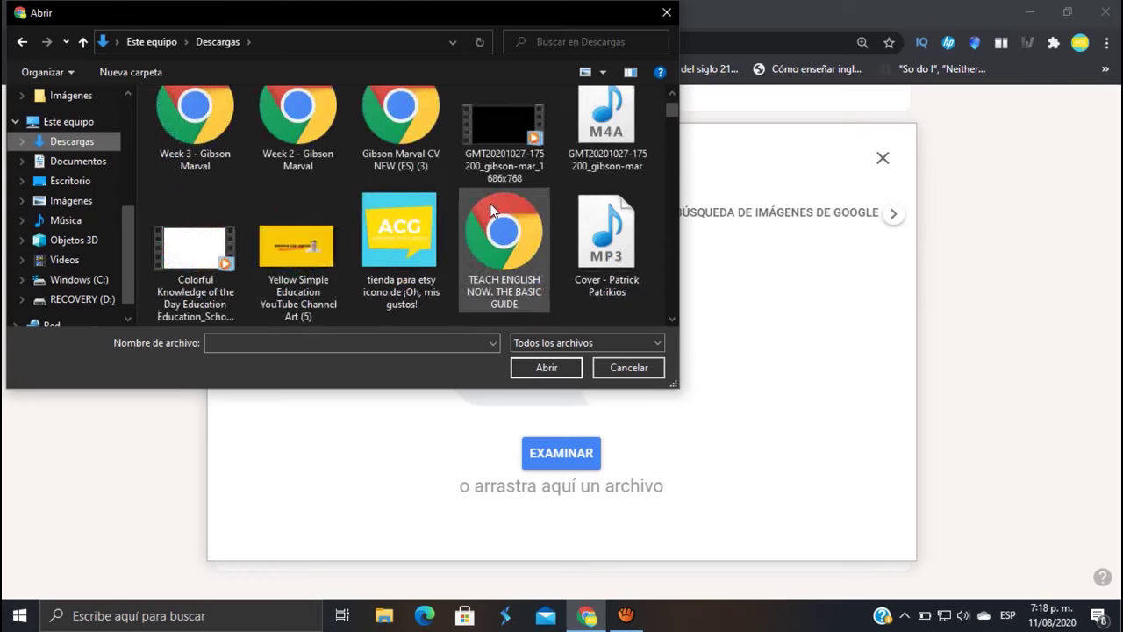
left_click(399, 235)
left_click(546, 367)
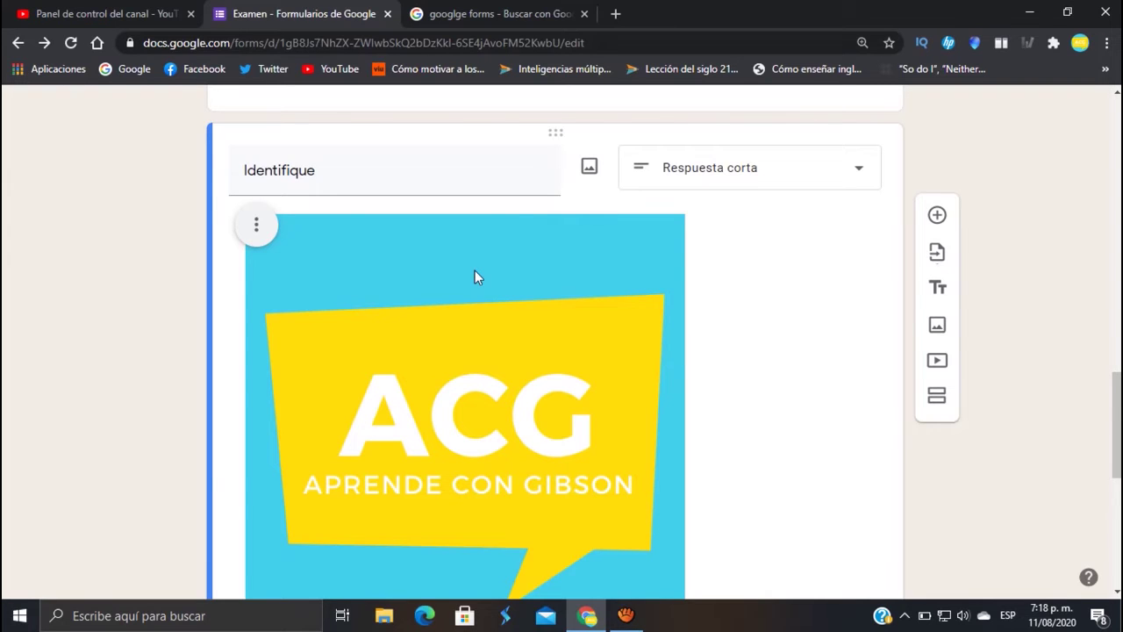
scroll(474, 274, "down", 1)
scroll(538, 276, "up", 1)
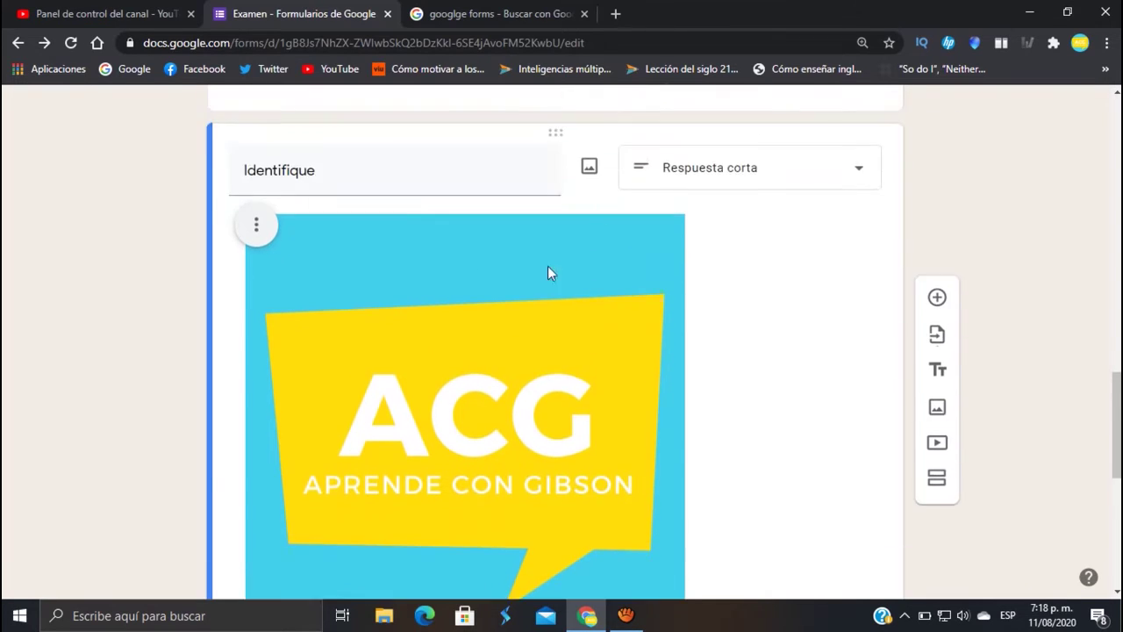
left_click(818, 174)
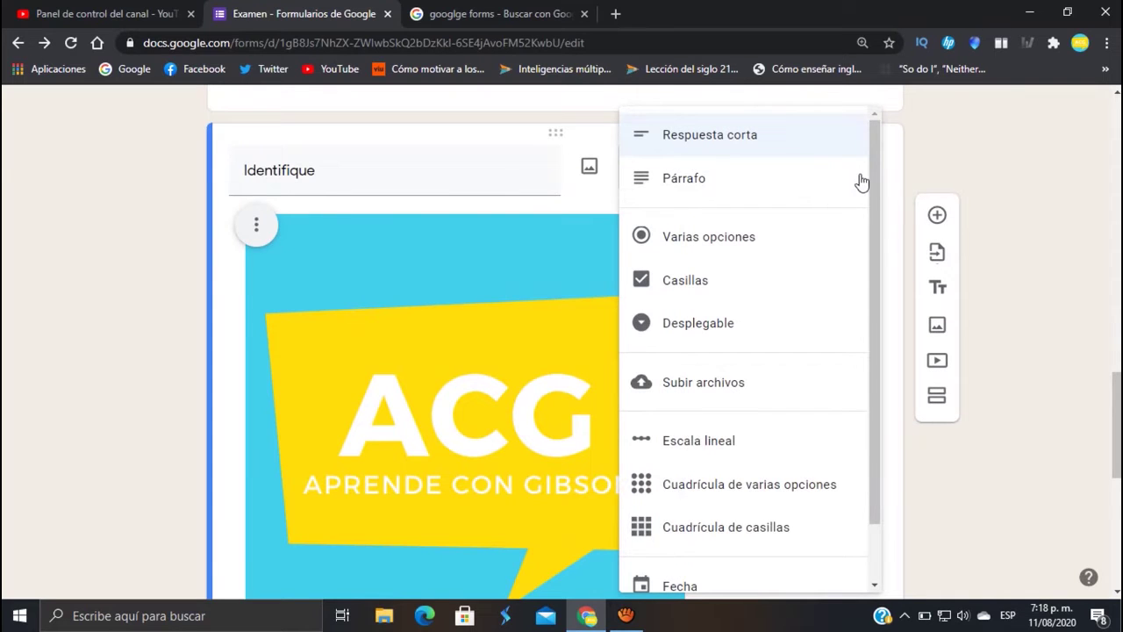
left_click(890, 189)
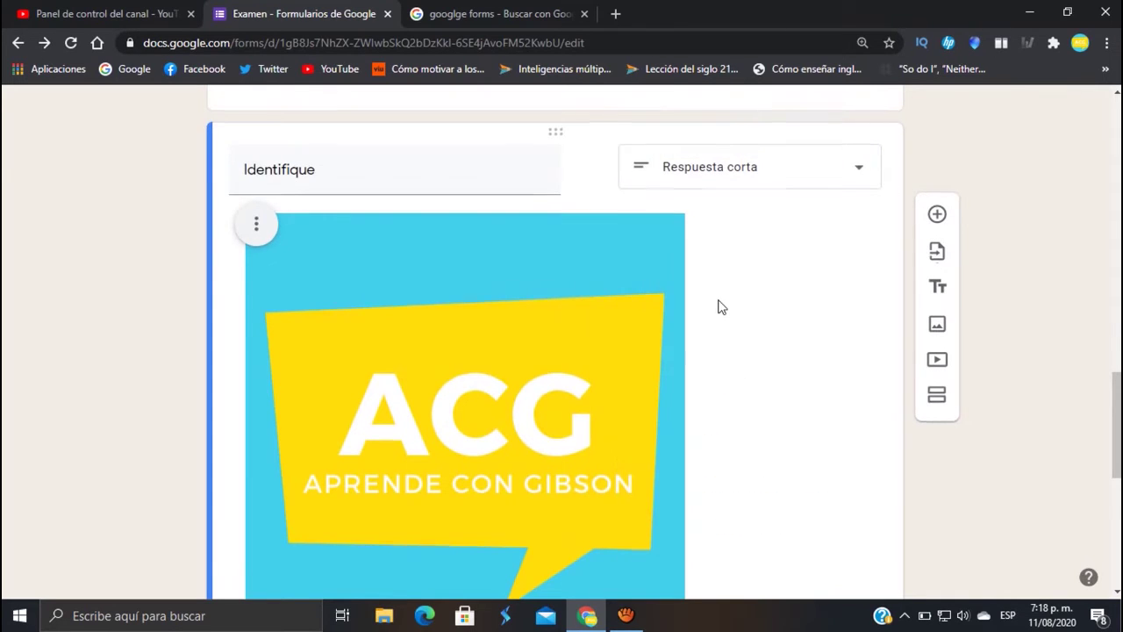
Step: Set the score of the Identifique question to 2 points in its answer key and finish editing the key
scroll(719, 307, "down", 2)
scroll(719, 307, "down", 2)
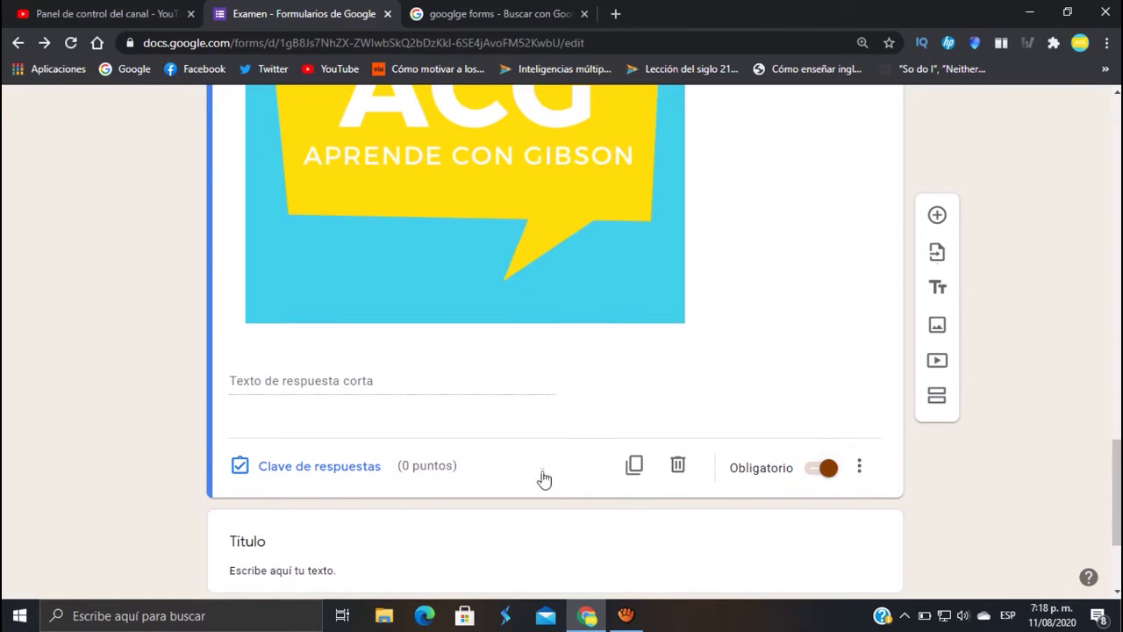
left_click(320, 471)
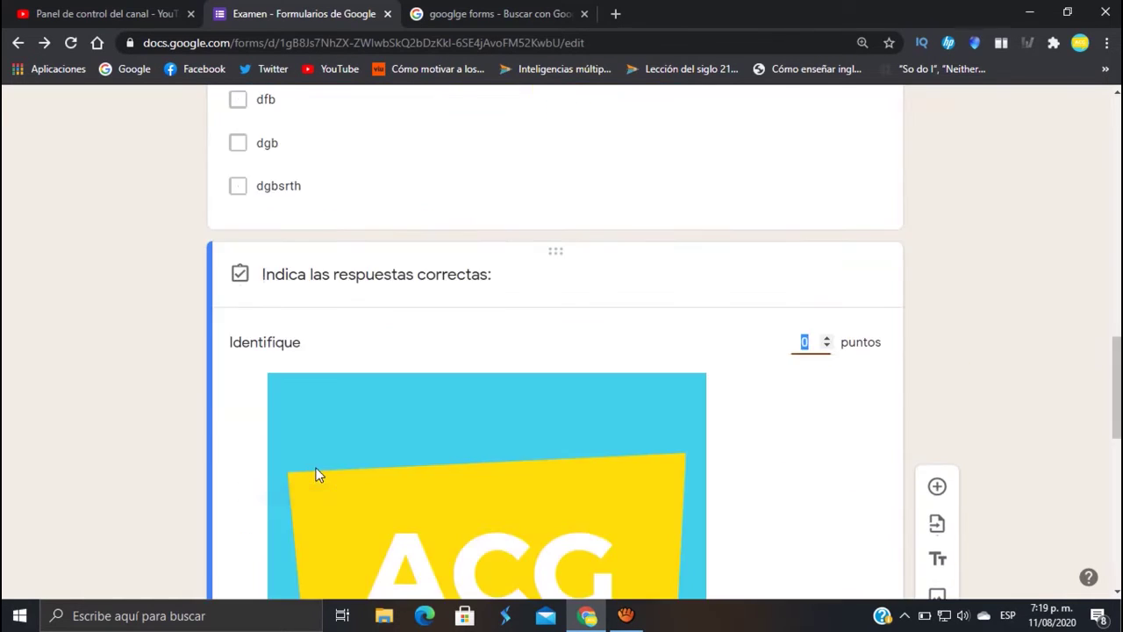
left_click(826, 338)
left_click(826, 338)
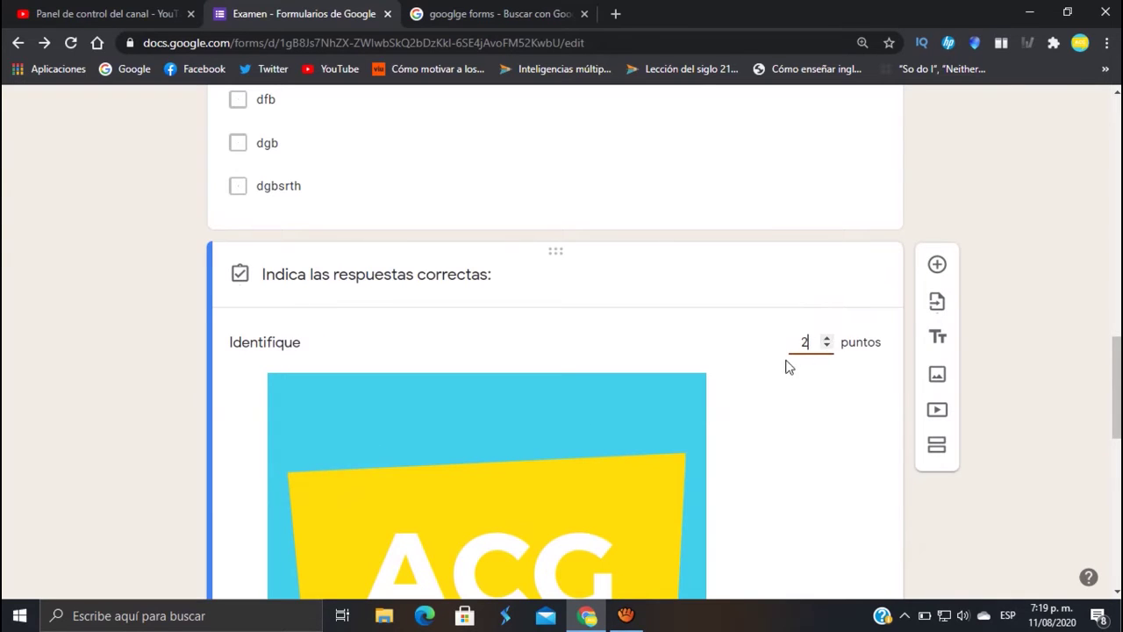
scroll(673, 377, "down", 2)
scroll(673, 383, "down", 5)
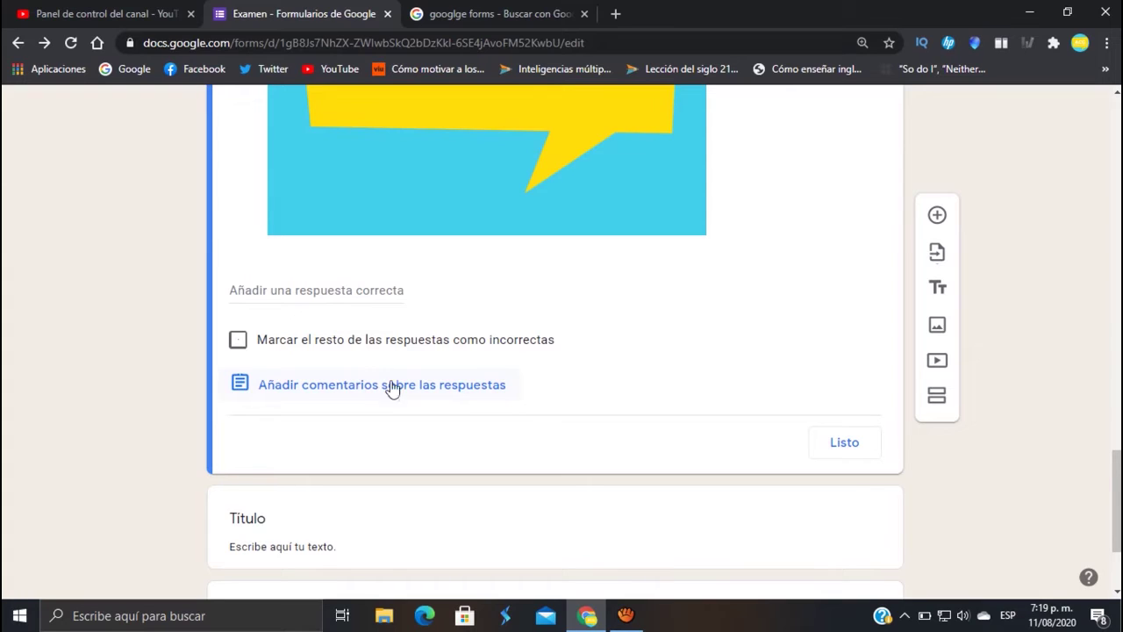
left_click(844, 443)
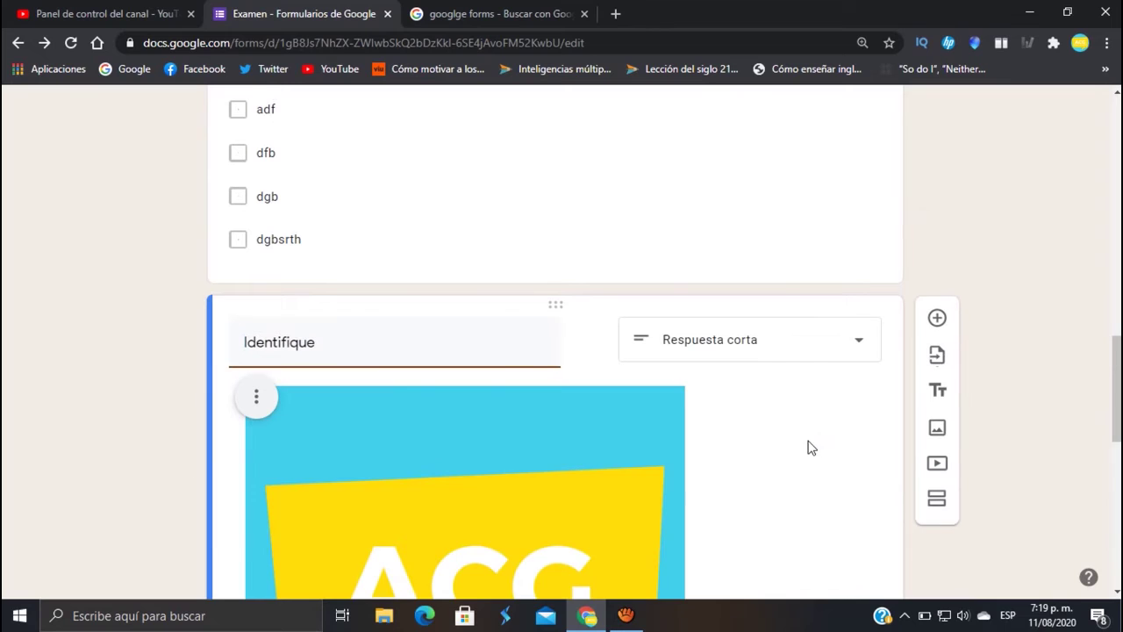
Step: Add a Párrafo question below the Identifique question and title it "Haga un resumen"
scroll(781, 443, "down", 4)
scroll(793, 450, "down", 2)
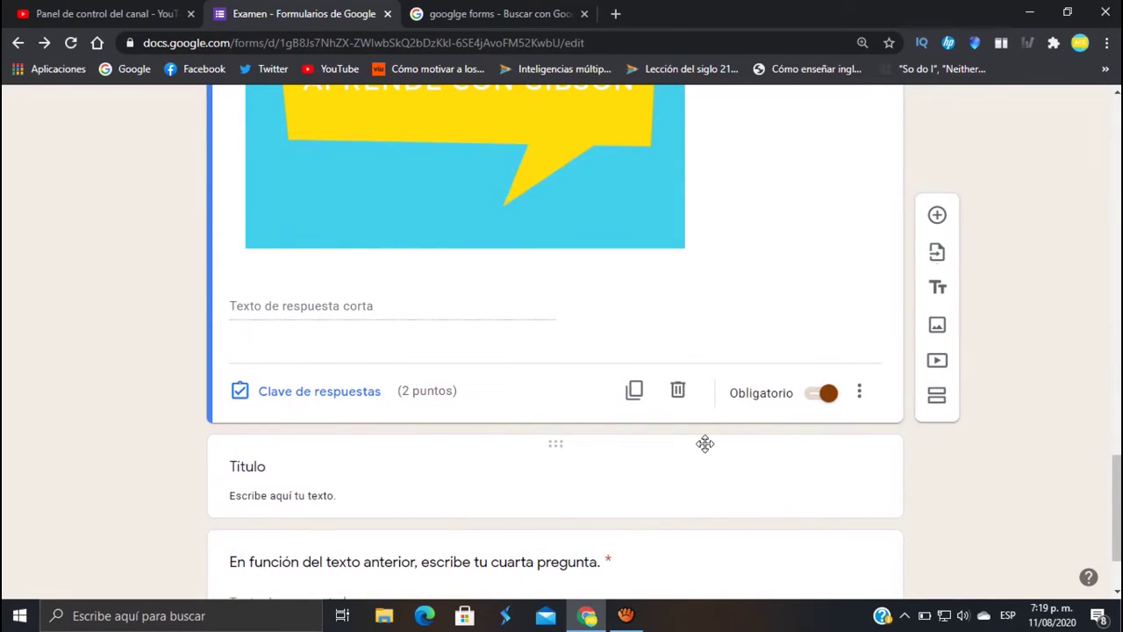
scroll(595, 406, "down", 1)
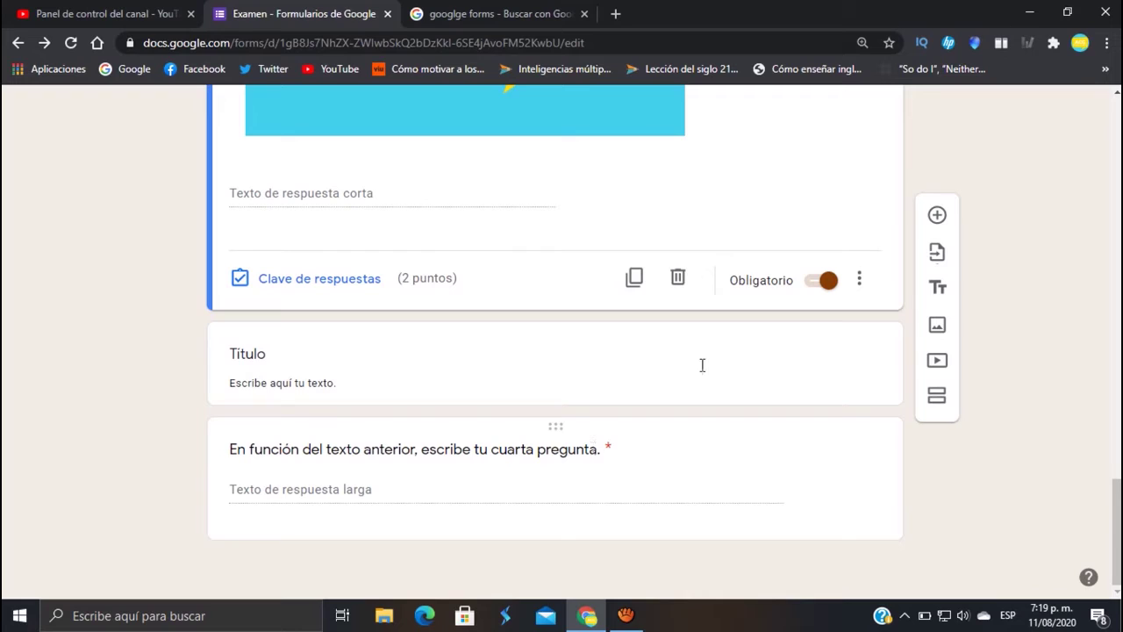
left_click(937, 220)
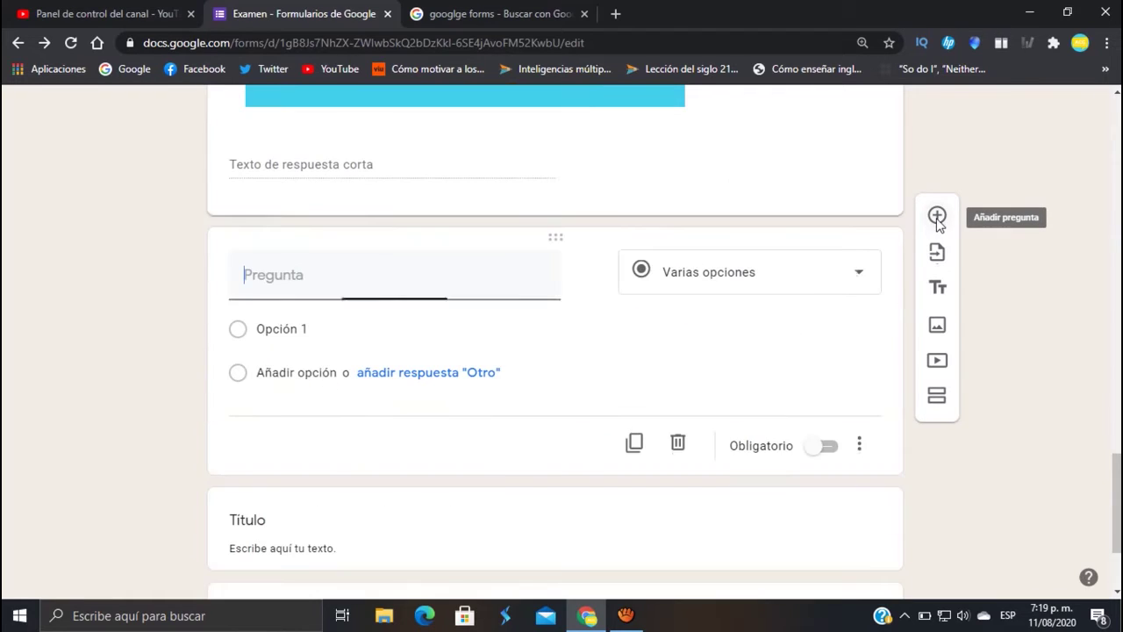
left_click(762, 279)
left_click(696, 179)
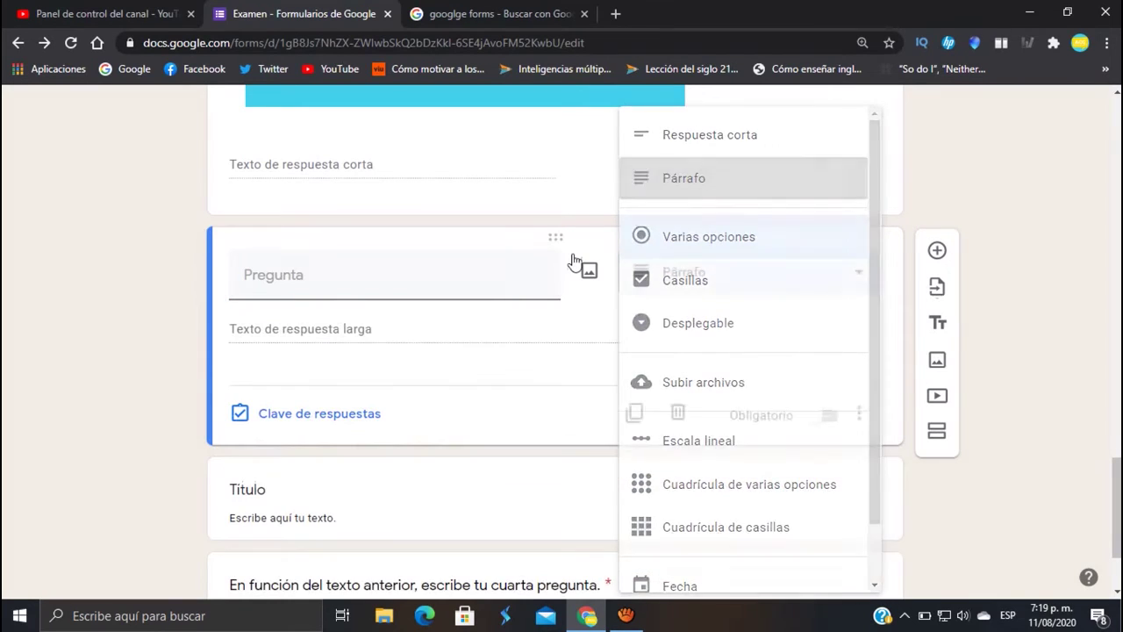
left_click(344, 279)
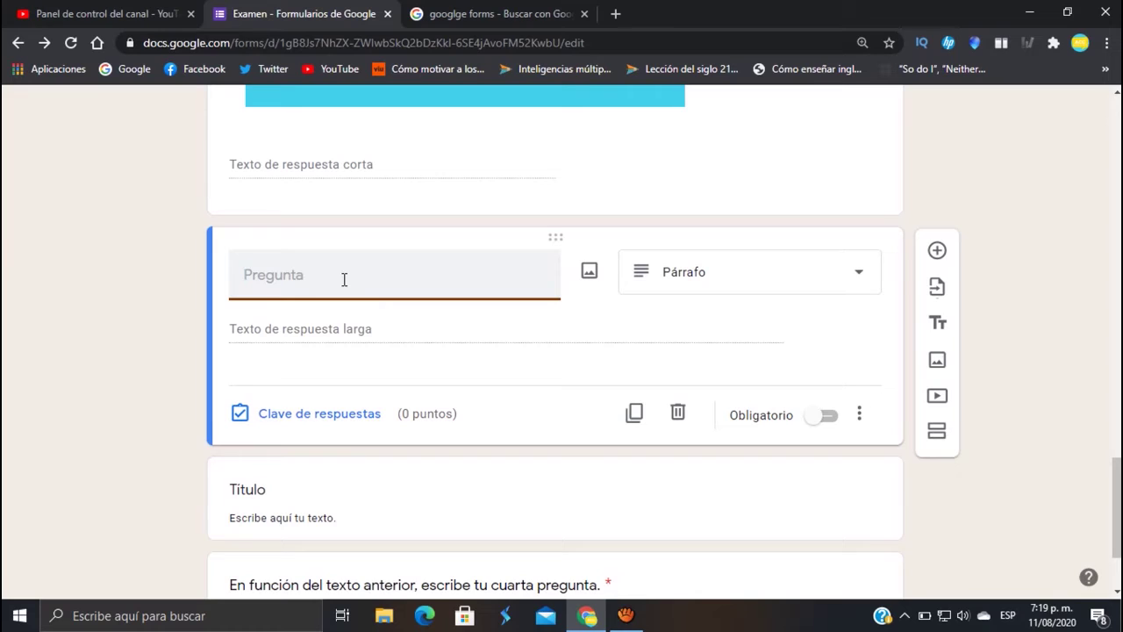
type("Hag un resumen")
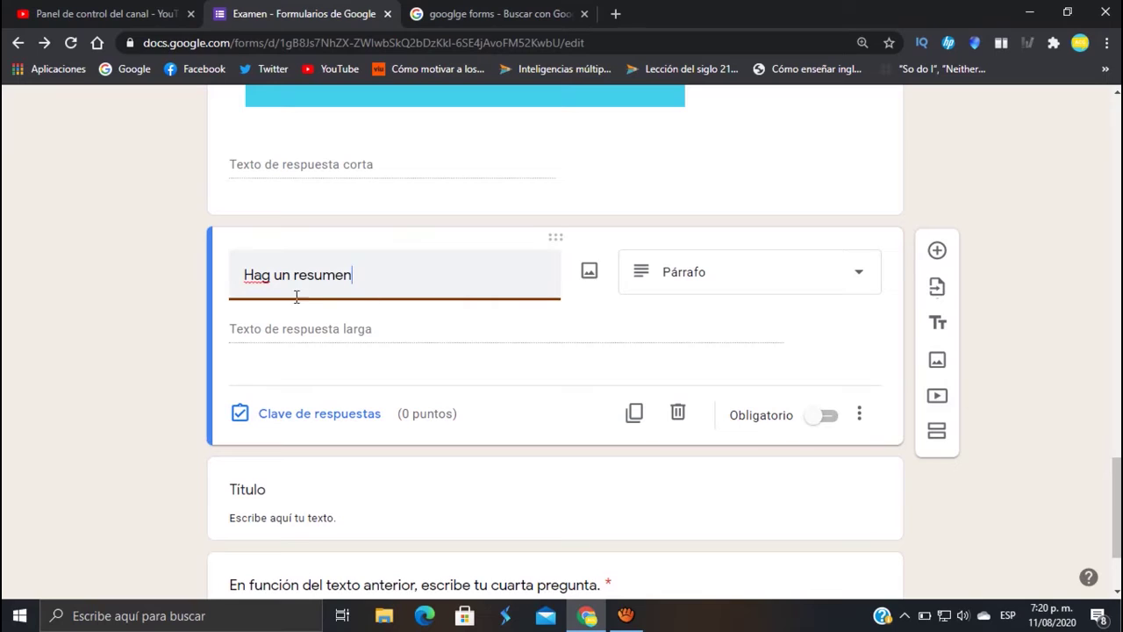
type("a")
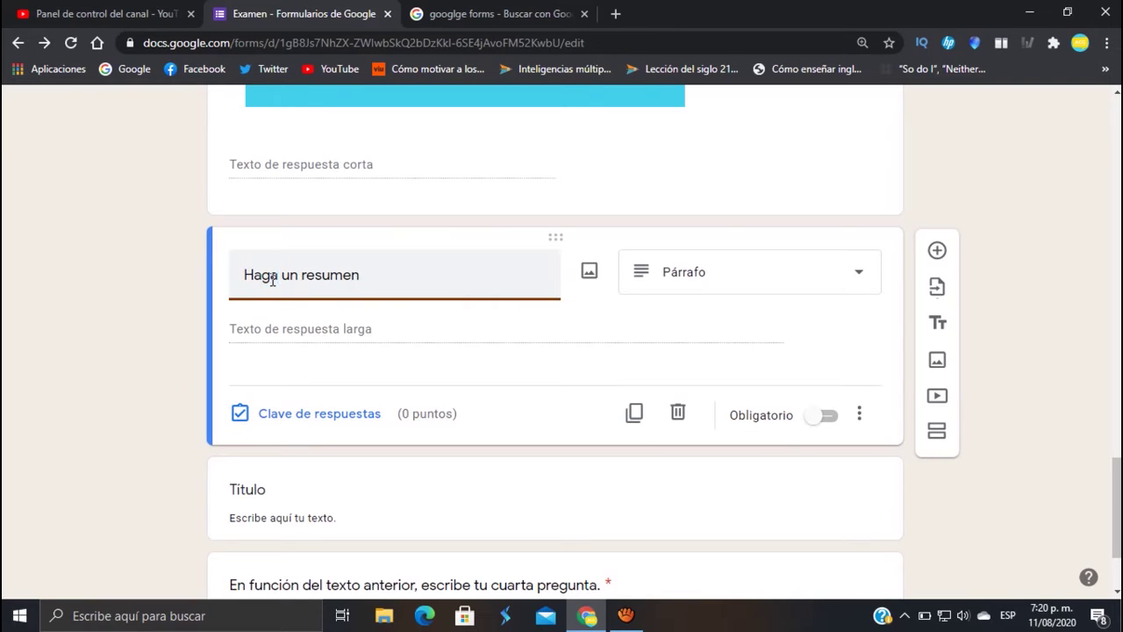
left_click(935, 399)
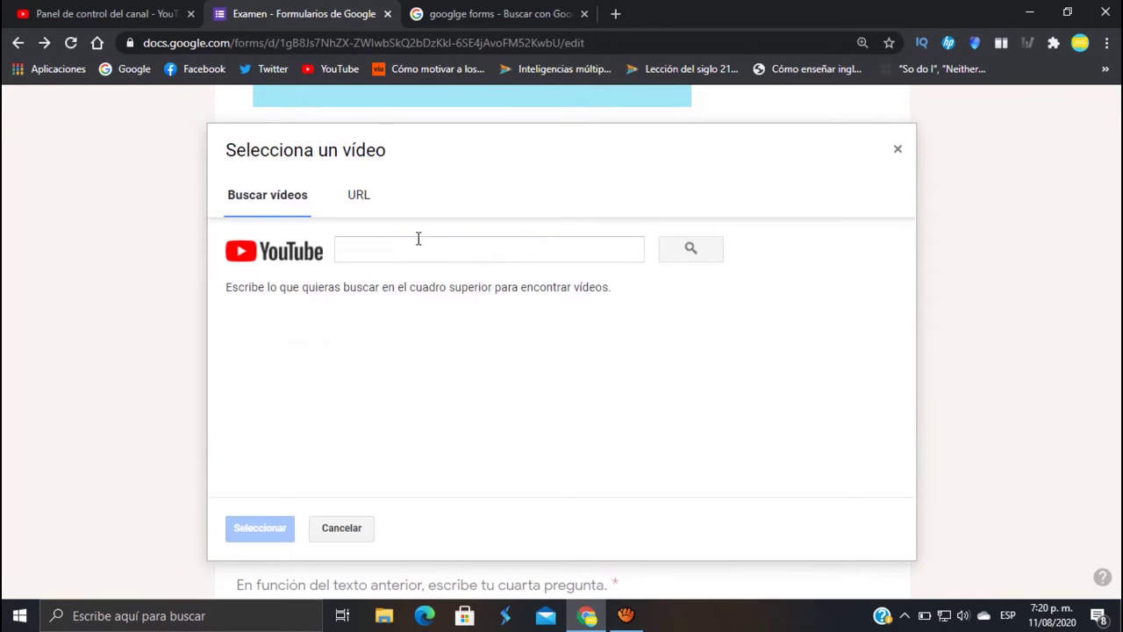
left_click(358, 197)
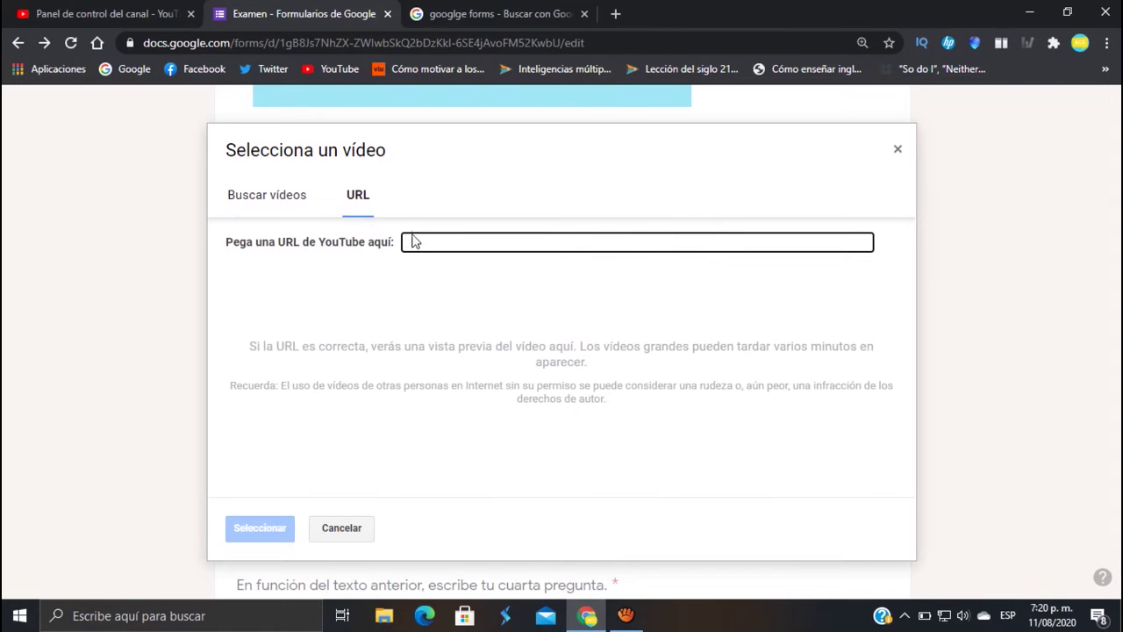
left_click(269, 197)
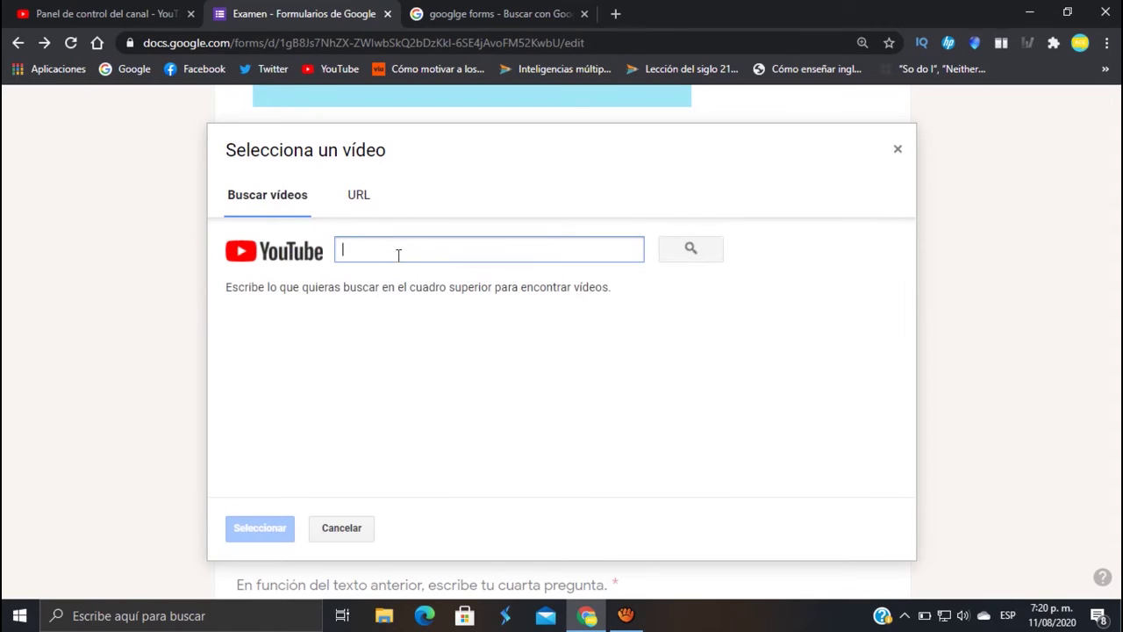
left_click(341, 529)
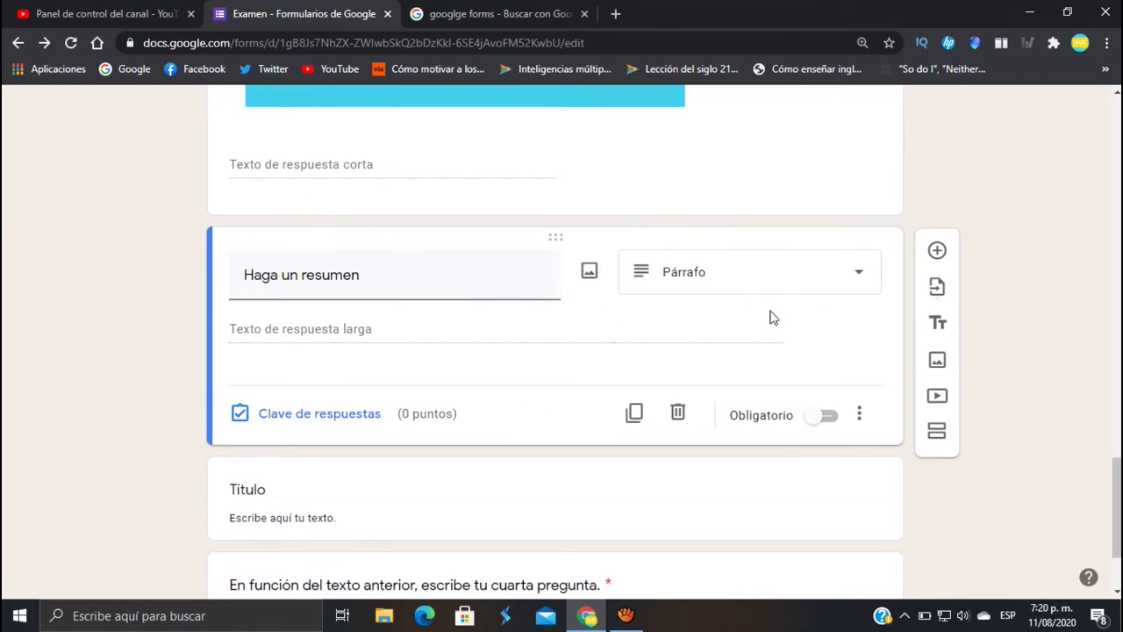
Step: Search YouTube for "batalla de simón bolivar" and insert the video BATALLAS DEL LIBERTADOR SIMÓN BOLÍVAR below the Haga un resumen question
left_click(937, 395)
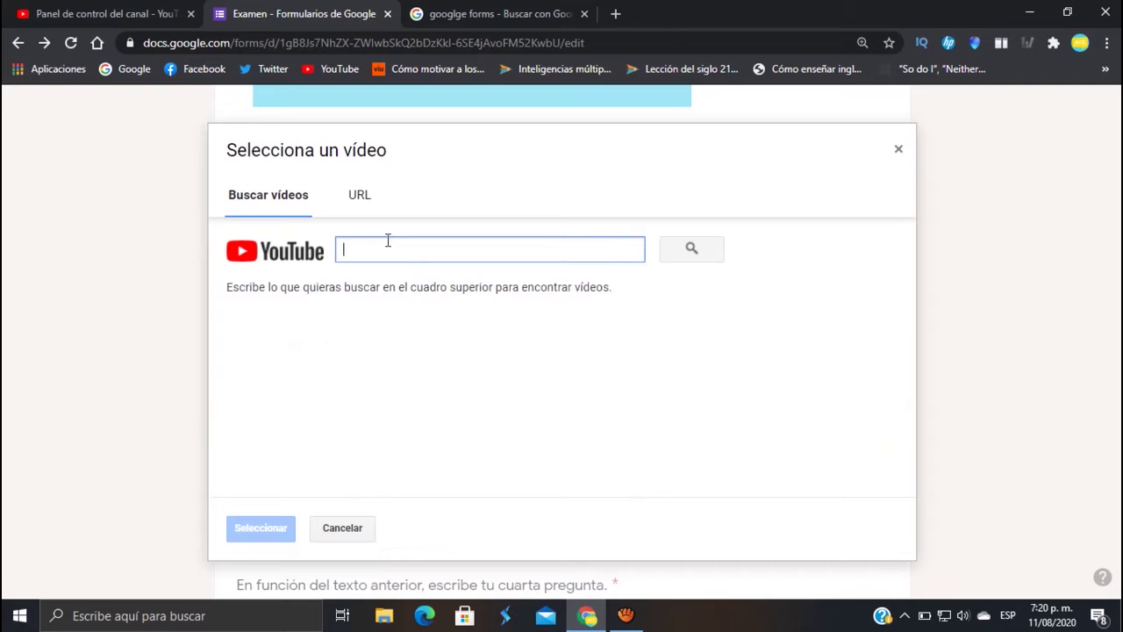
type("batalla d")
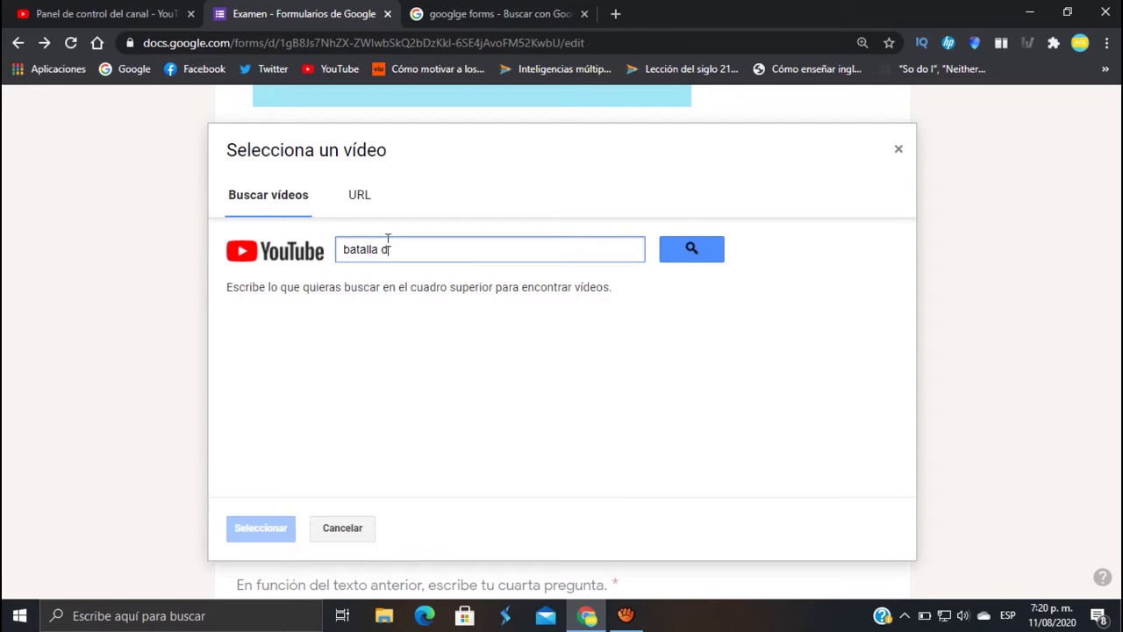
type("e ")
type("simo")
type("ón bolivar")
key("Return")
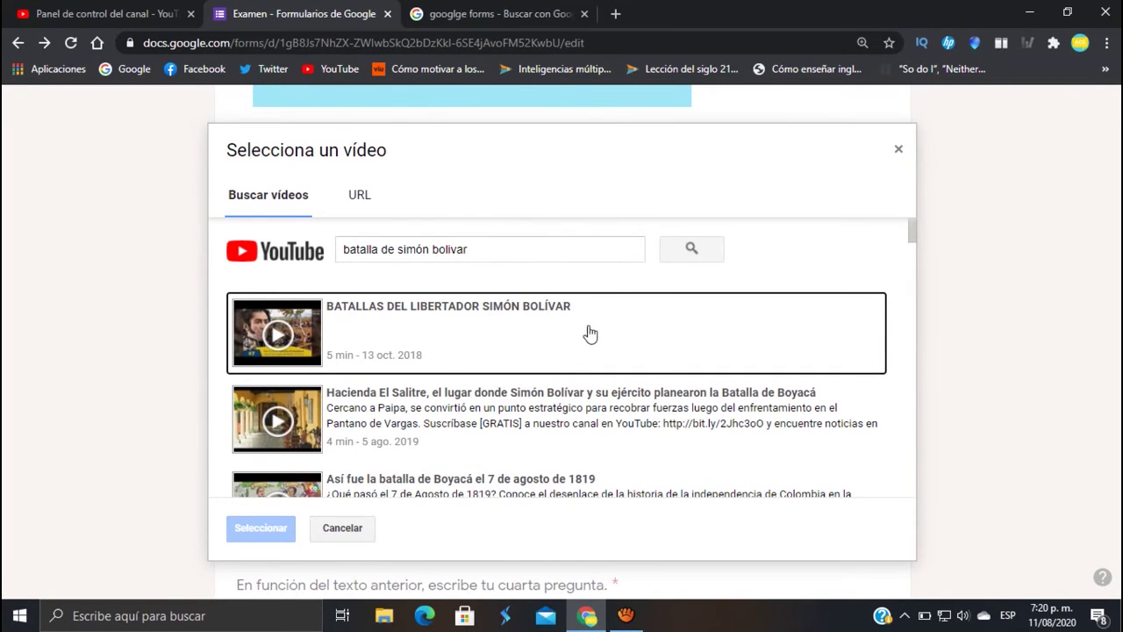
scroll(587, 333, "down", 2)
scroll(507, 334, "up", 2)
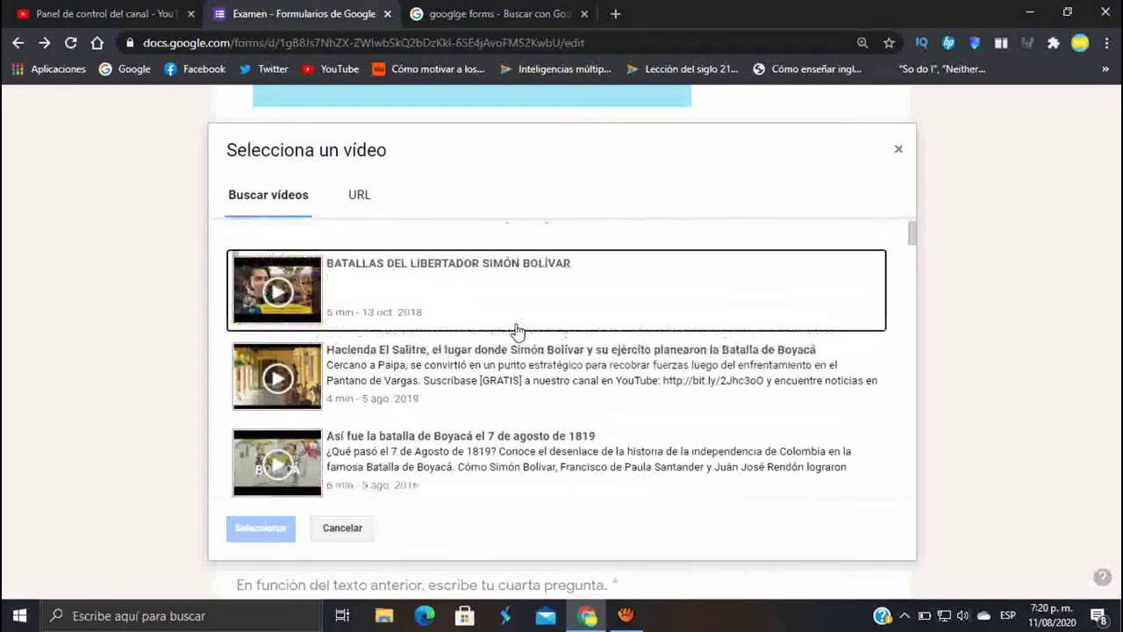
left_click(485, 347)
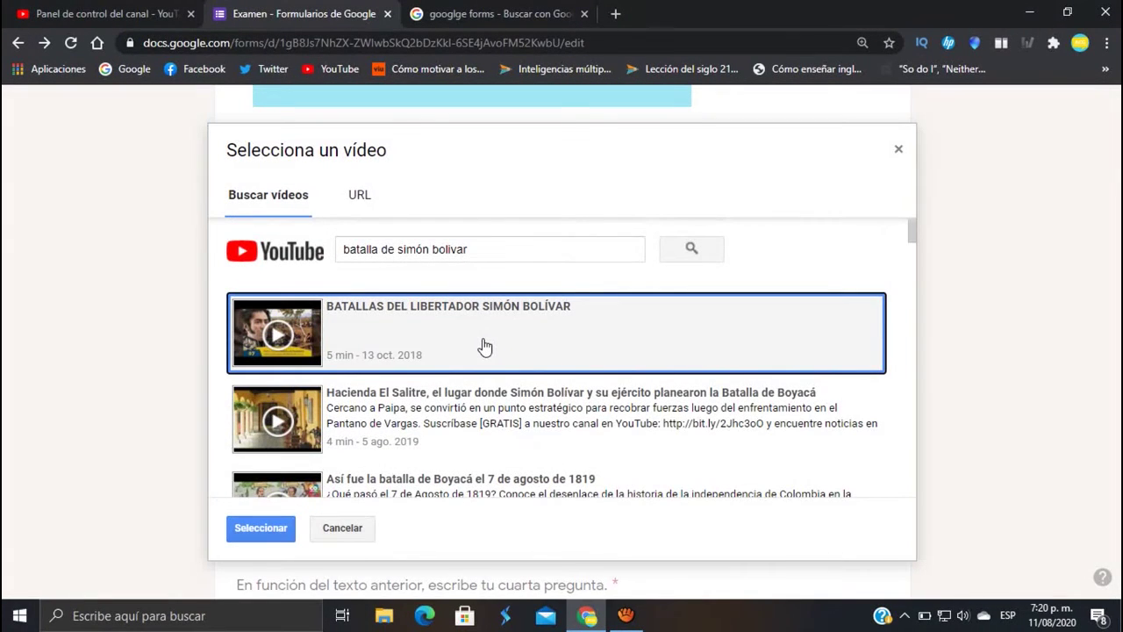
left_click(261, 528)
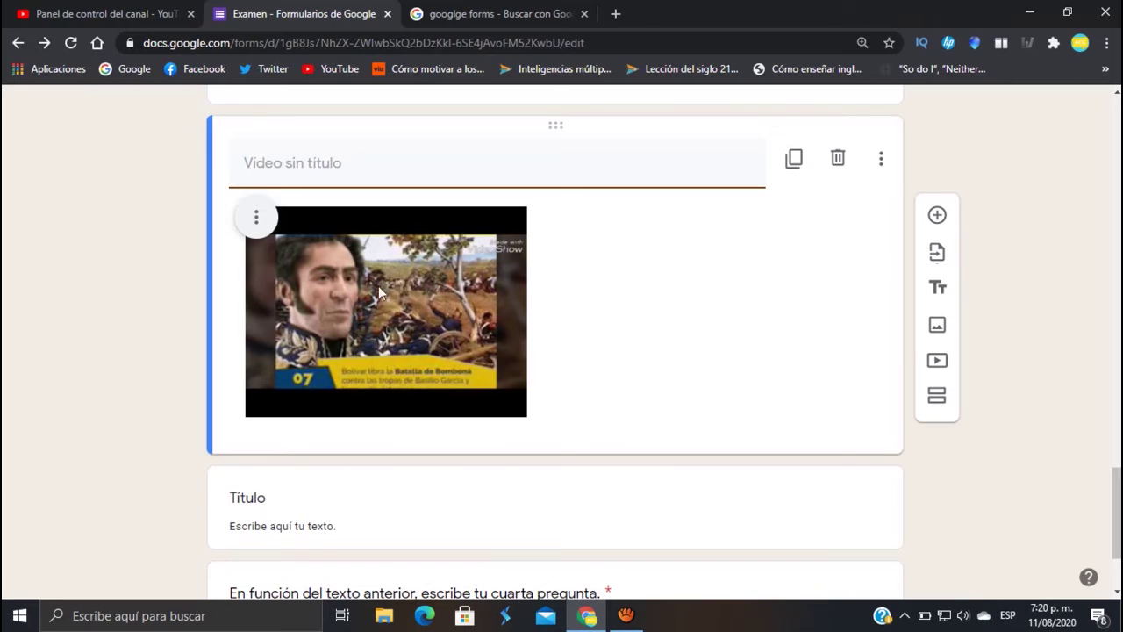
Step: Title the inserted video "Simón Bolívar", correcting the misspelled first word with the spelling suggestion
scroll(584, 298, "up", 2)
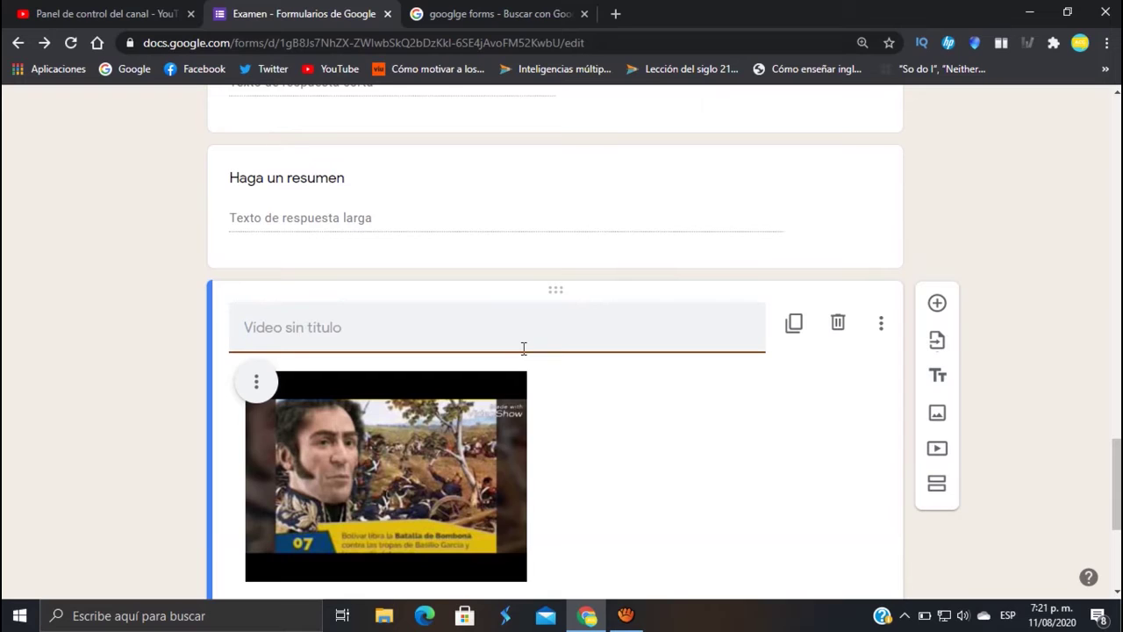
type("Sim´pn")
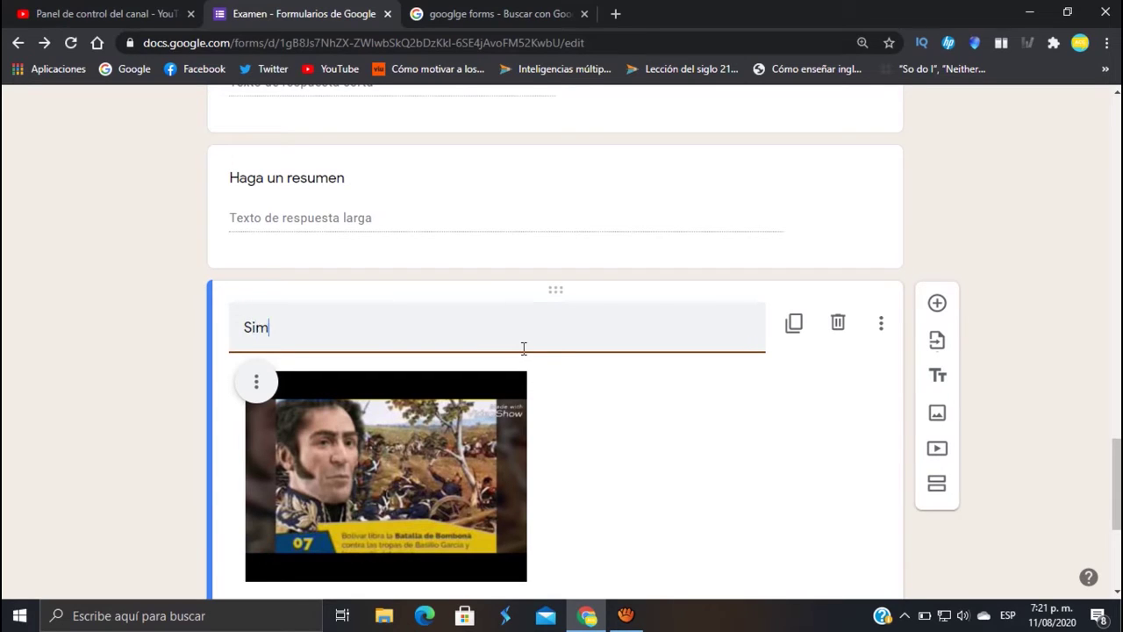
key("BackSpace")
key("BackSpace")
key("BackSpace")
type("+on Bolivar")
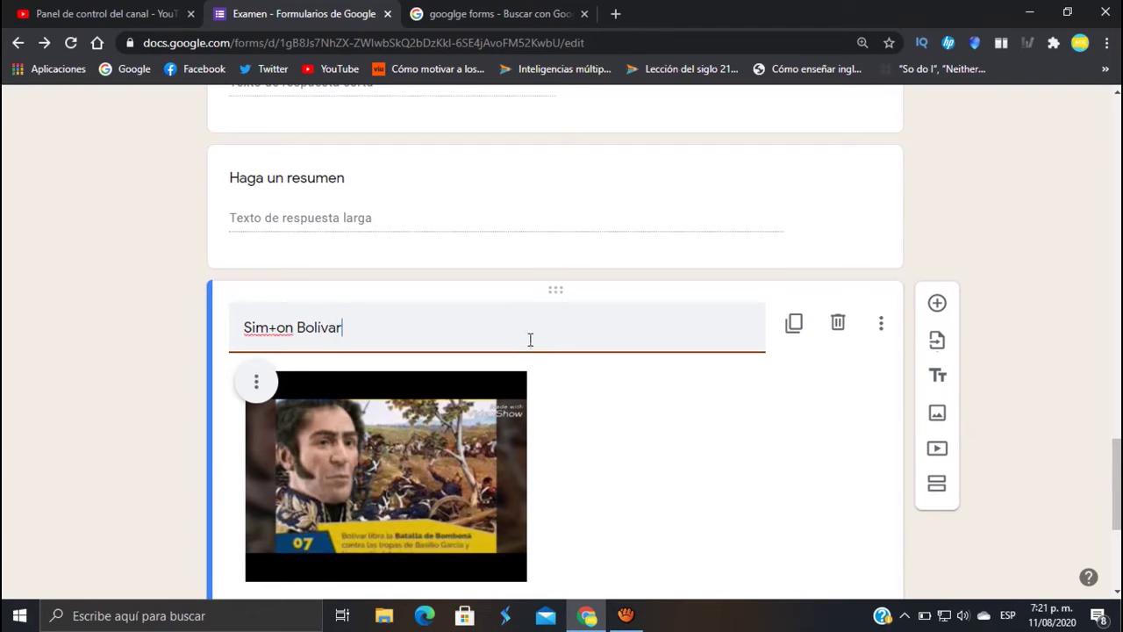
right_click(271, 330)
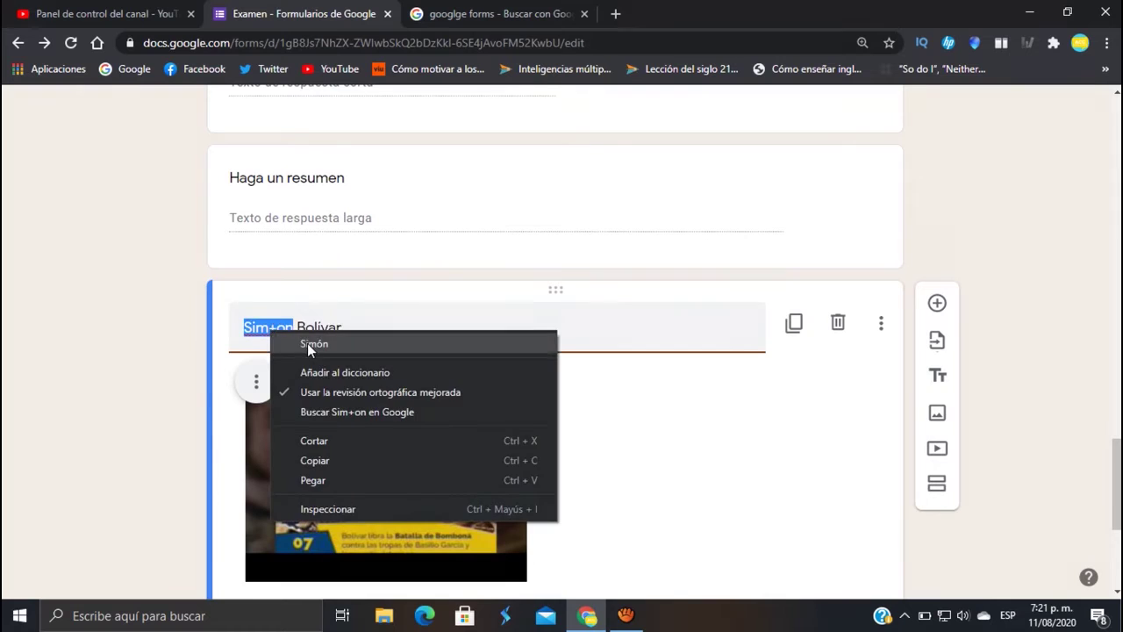
left_click(307, 343)
Step: Set the score of the Haga un resumen question to 3 points in its answer key and make the question required
scroll(605, 397, "down", 2)
scroll(606, 398, "down", 2)
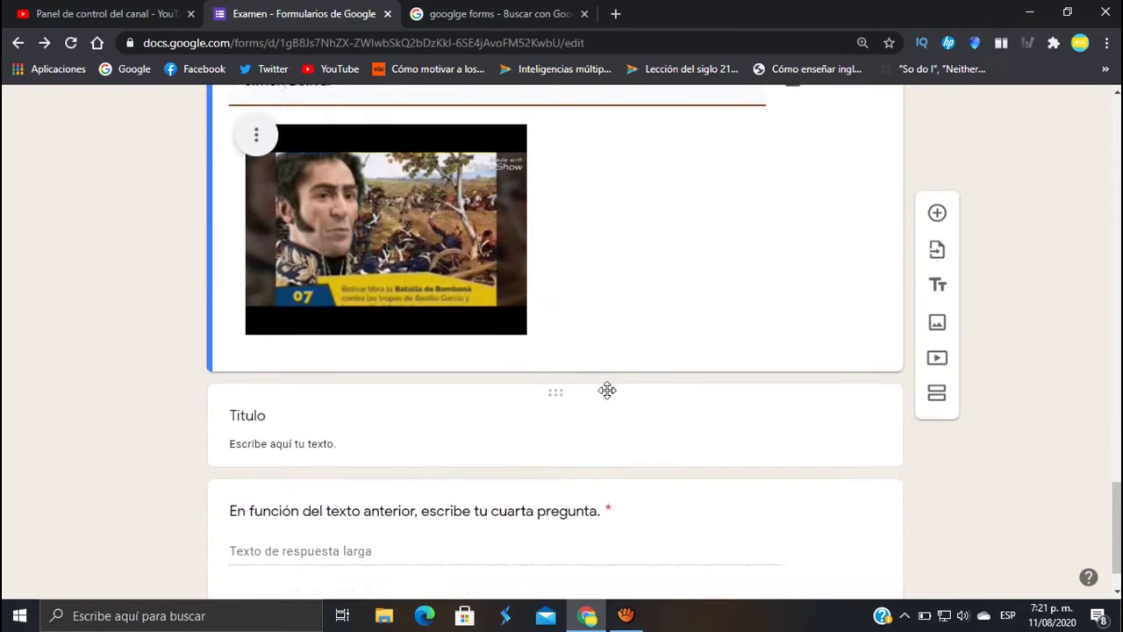
scroll(639, 368, "up", 4)
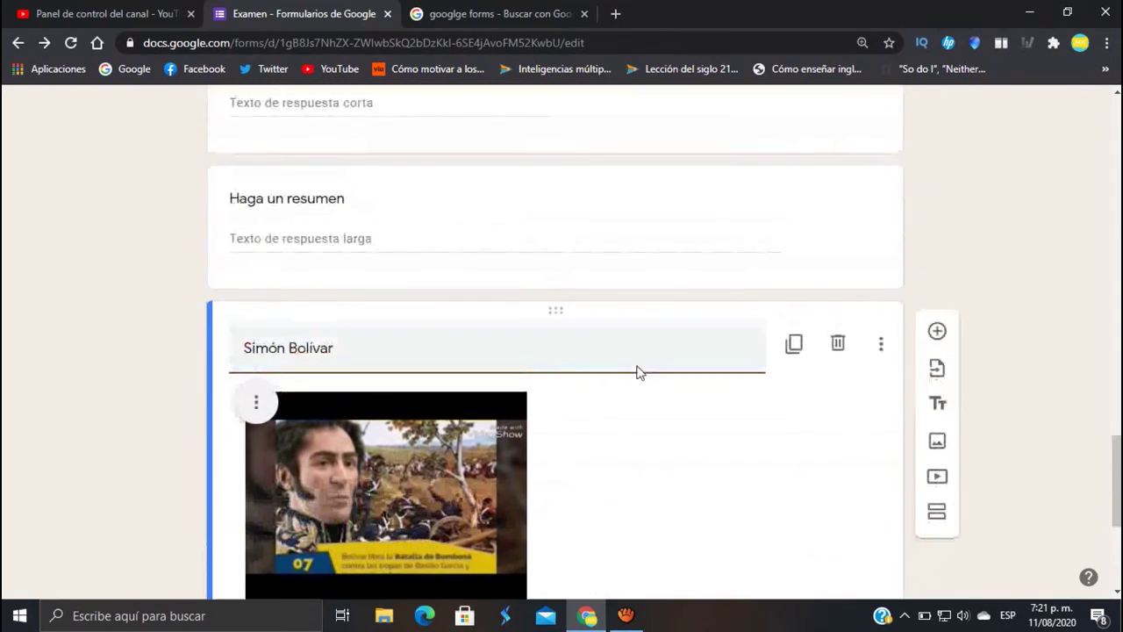
left_click(343, 242)
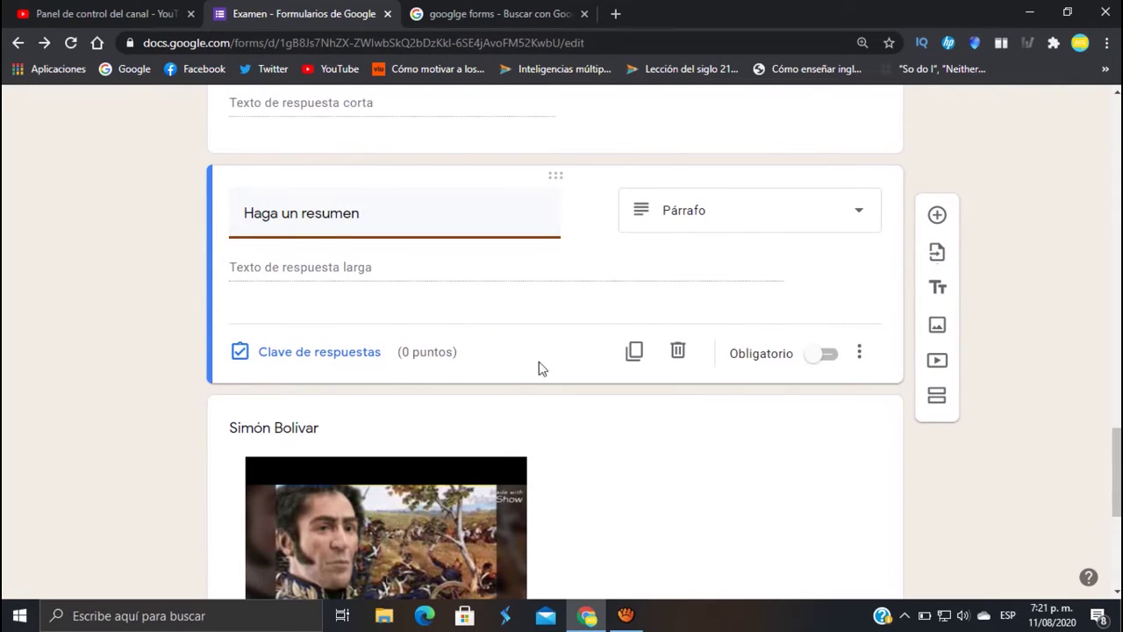
scroll(603, 410, "down", 2)
scroll(604, 412, "up", 1)
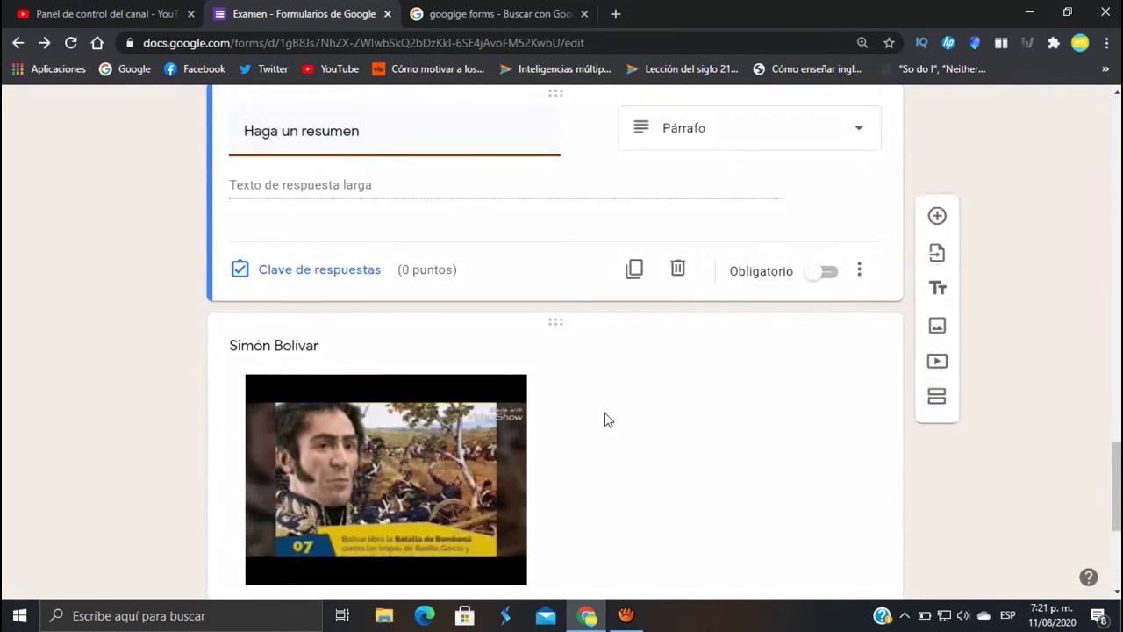
scroll(606, 421, "up", 1)
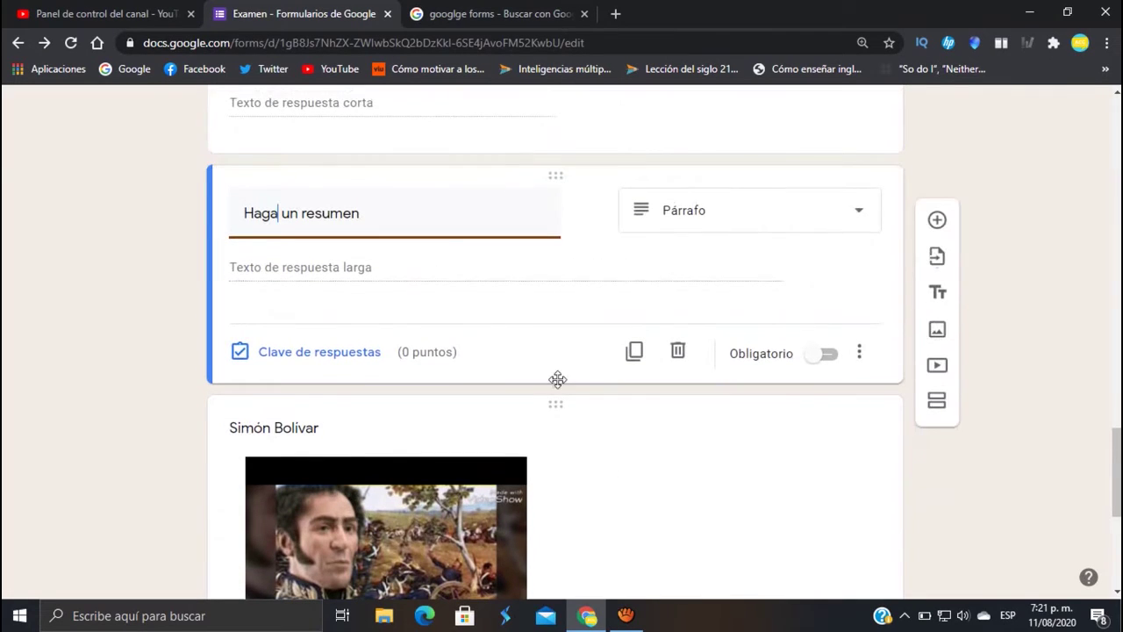
left_click(372, 355)
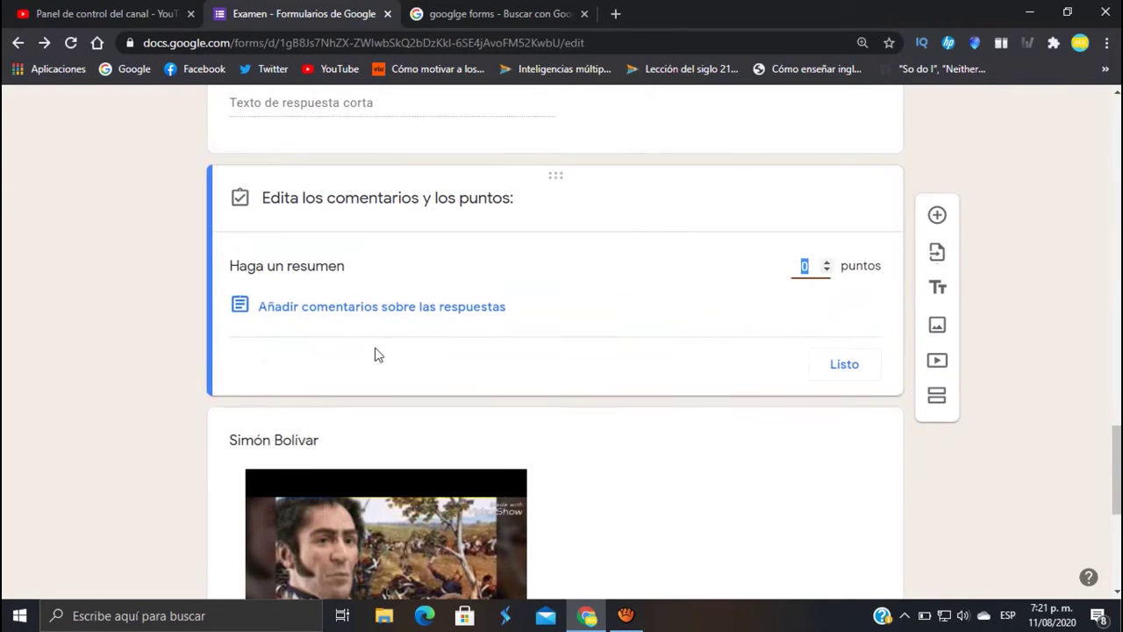
left_click(825, 264)
left_click(827, 266)
left_click(844, 364)
left_click(827, 353)
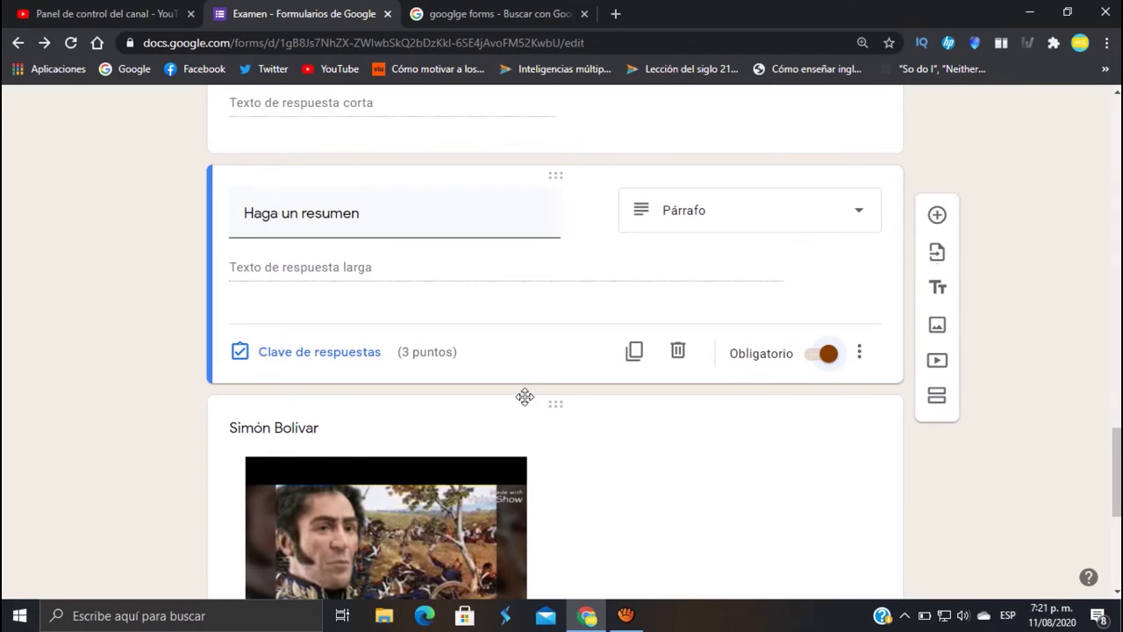
Step: Add a new question below Haga un resumen and move the Simón Bolívar video above it
scroll(527, 400, "up", 2)
scroll(535, 395, "down", 6)
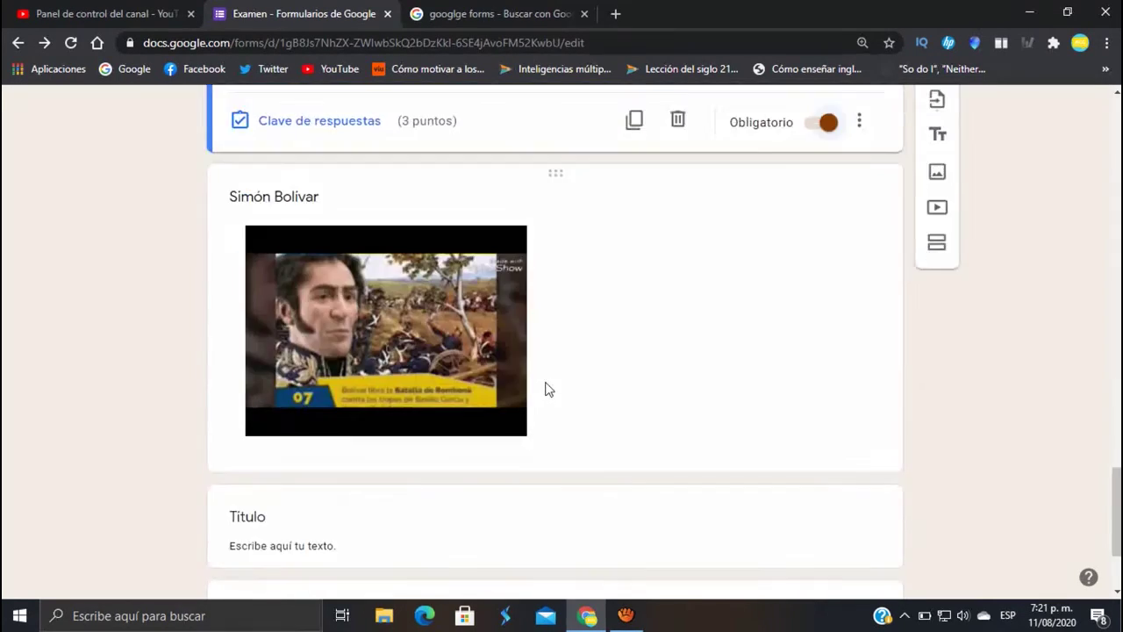
scroll(576, 385, "up", 2)
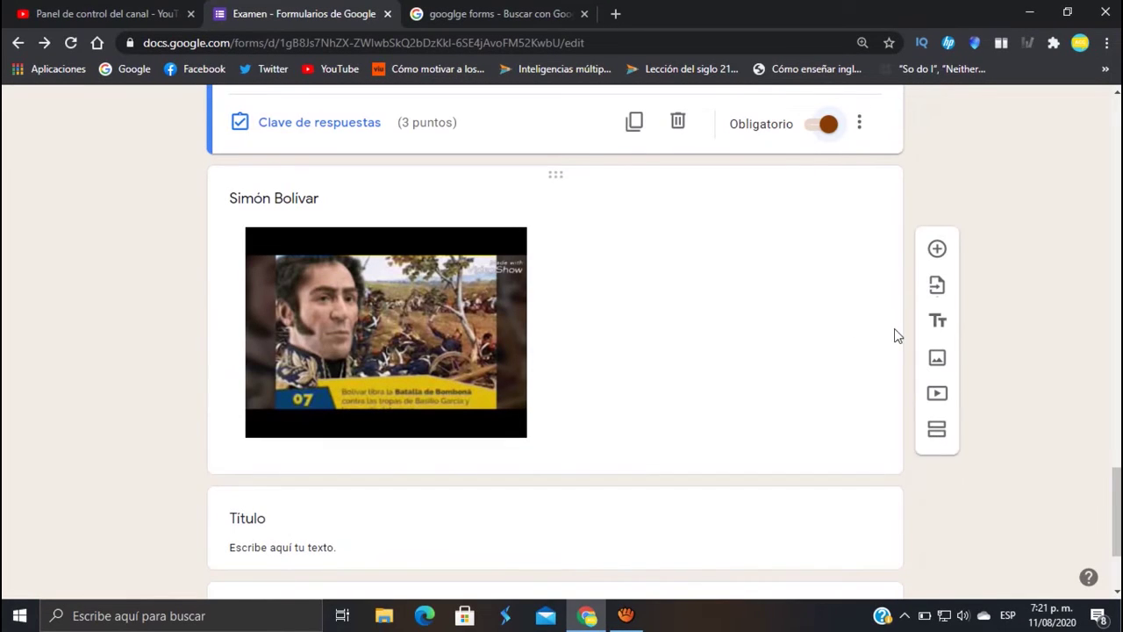
left_click(937, 216)
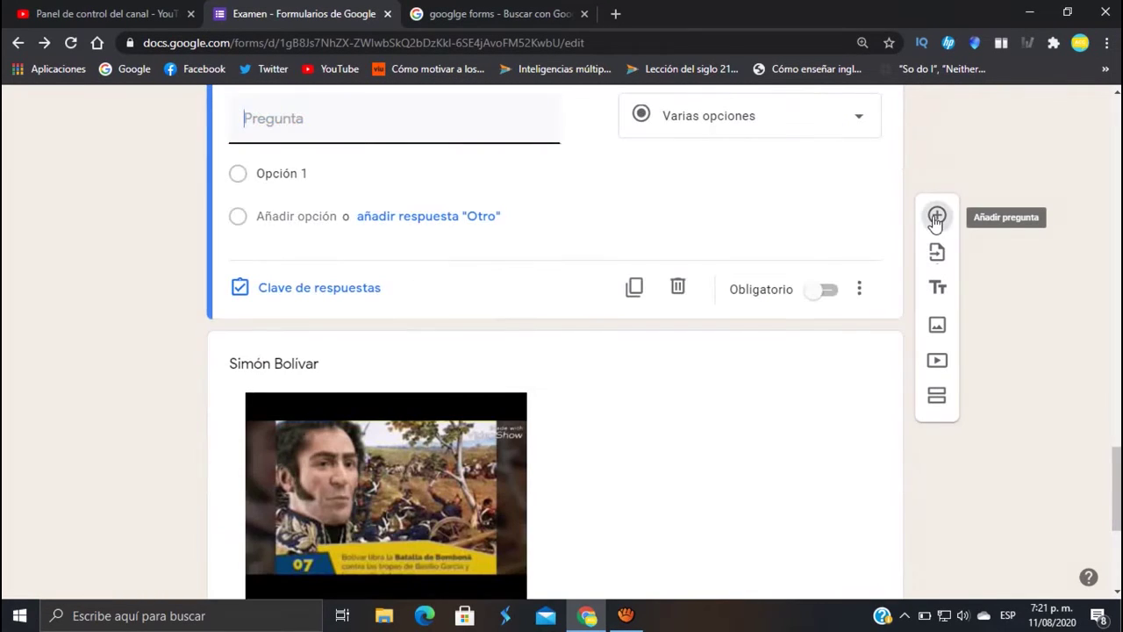
scroll(634, 301, "down", 2)
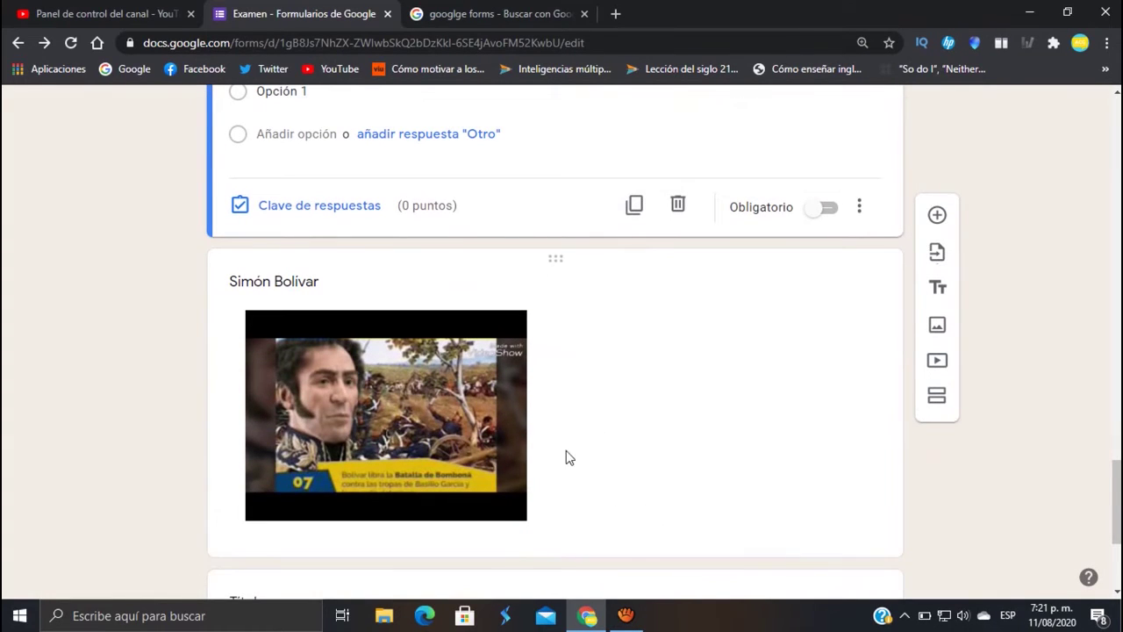
scroll(571, 448, "up", 3)
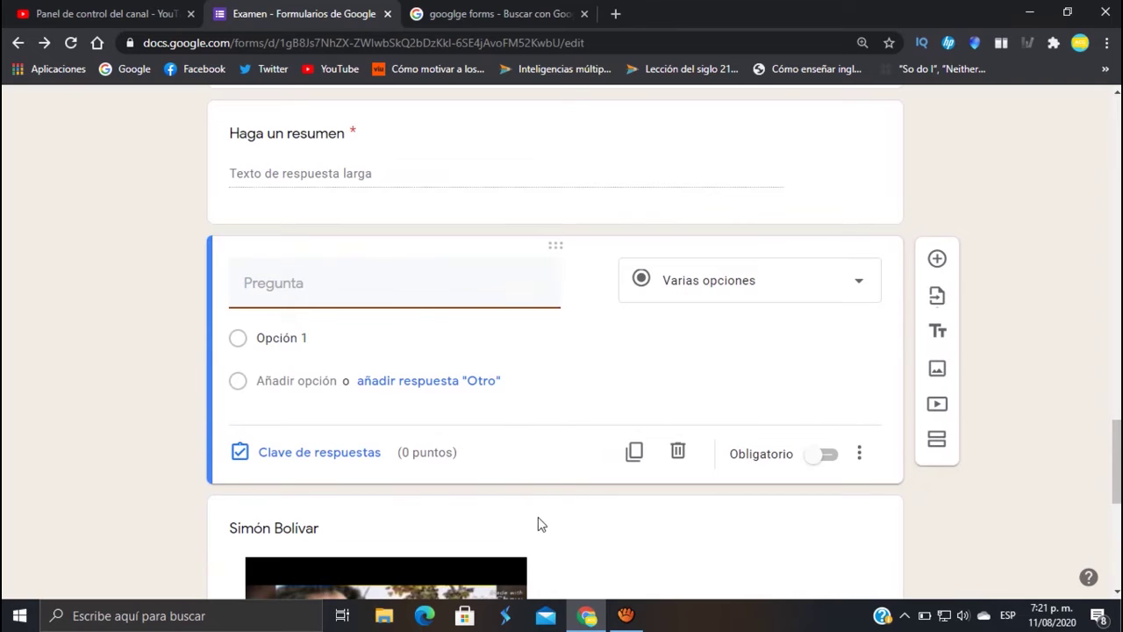
left_click_drag(558, 505, 538, 309)
scroll(566, 335, "up", 2)
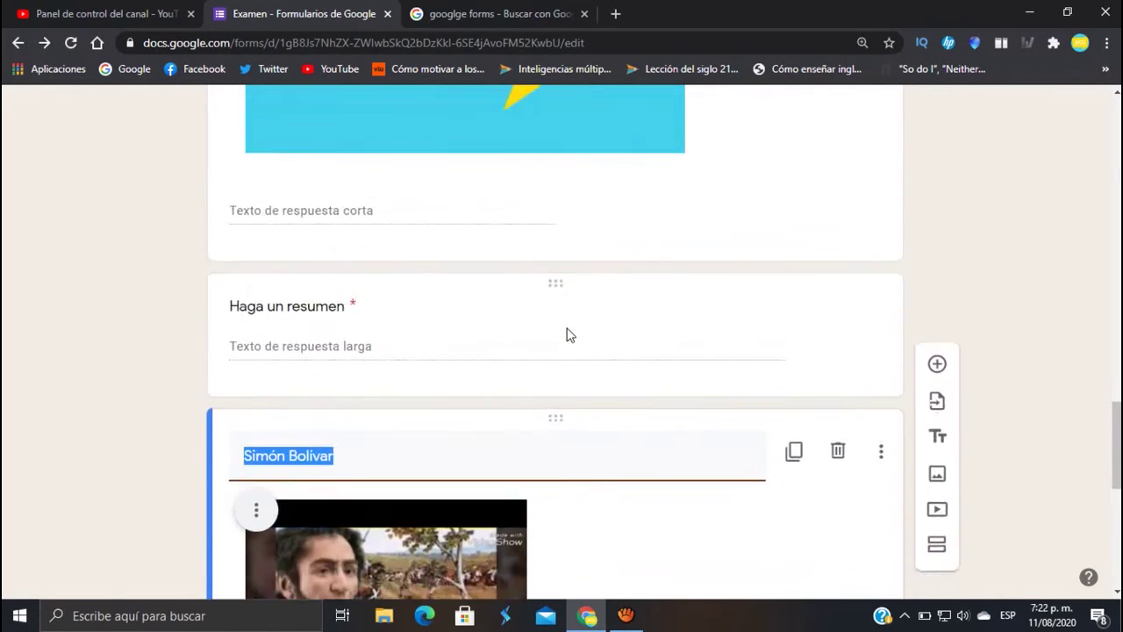
Step: Change the blank question below the video to the Desplegable type and title it "Traduzca hello"
scroll(569, 332, "down", 5)
scroll(576, 330, "down", 2)
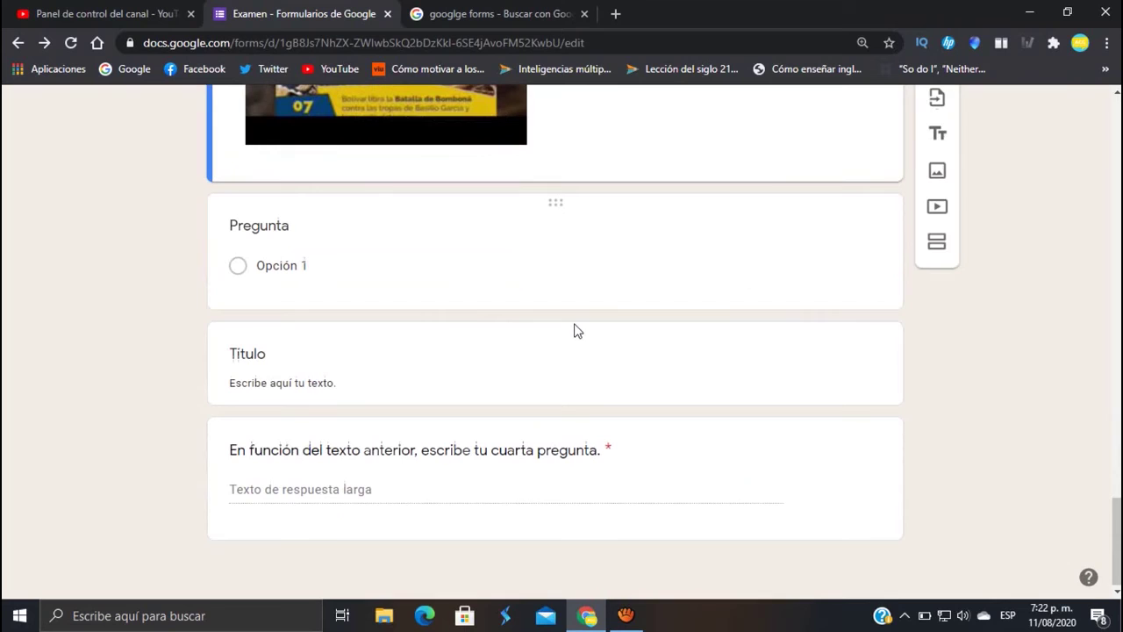
left_click(584, 260)
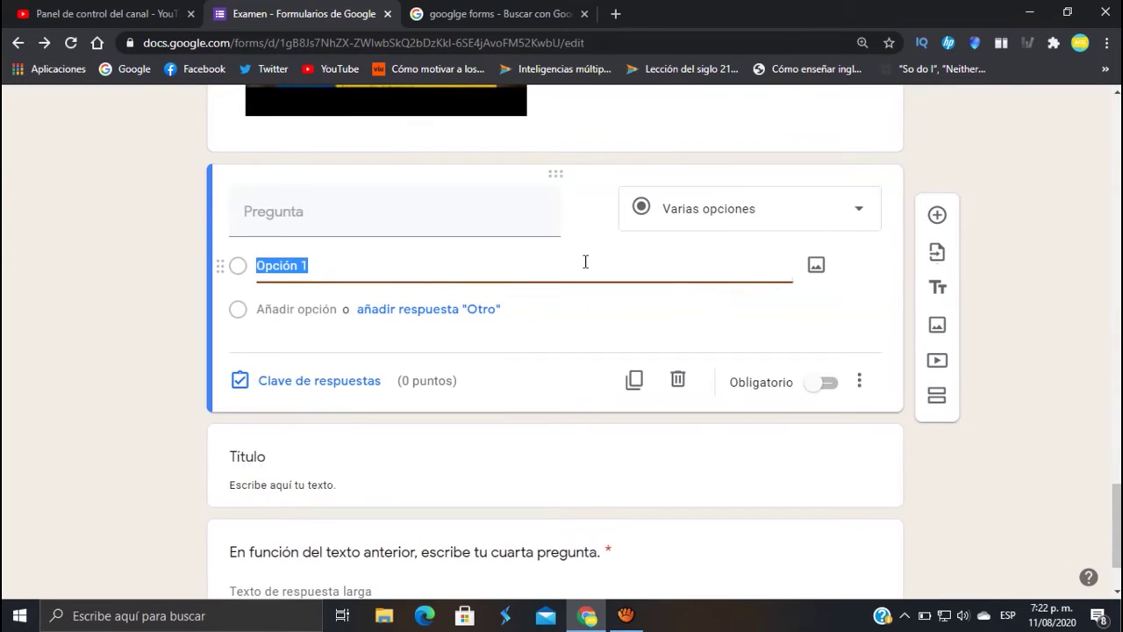
left_click(732, 218)
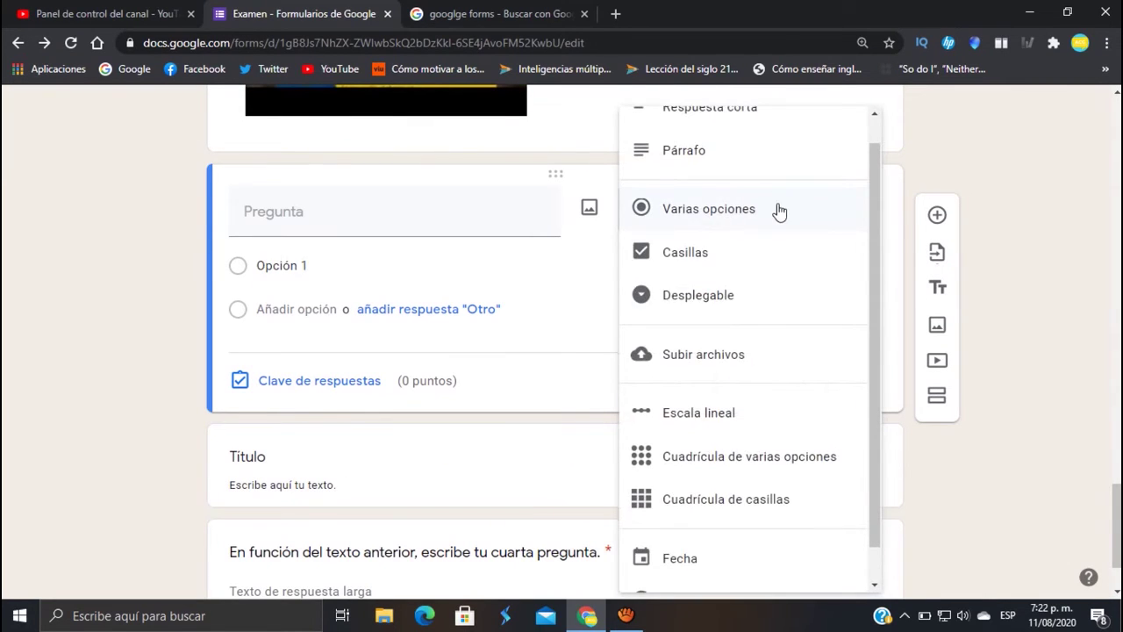
scroll(780, 211, "up", 1)
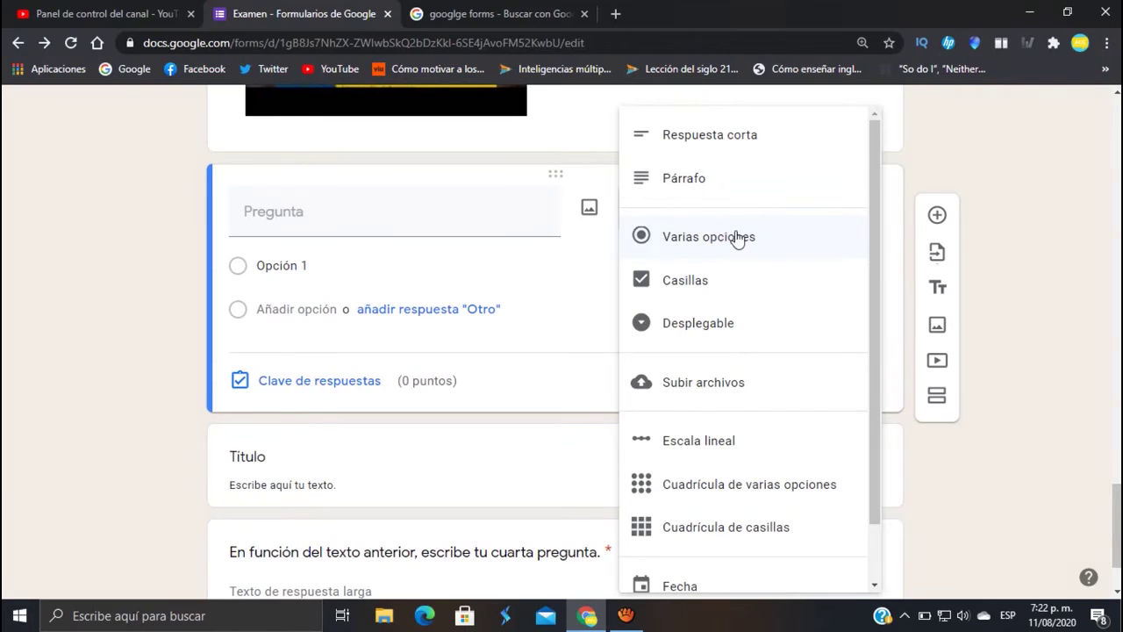
left_click(707, 325)
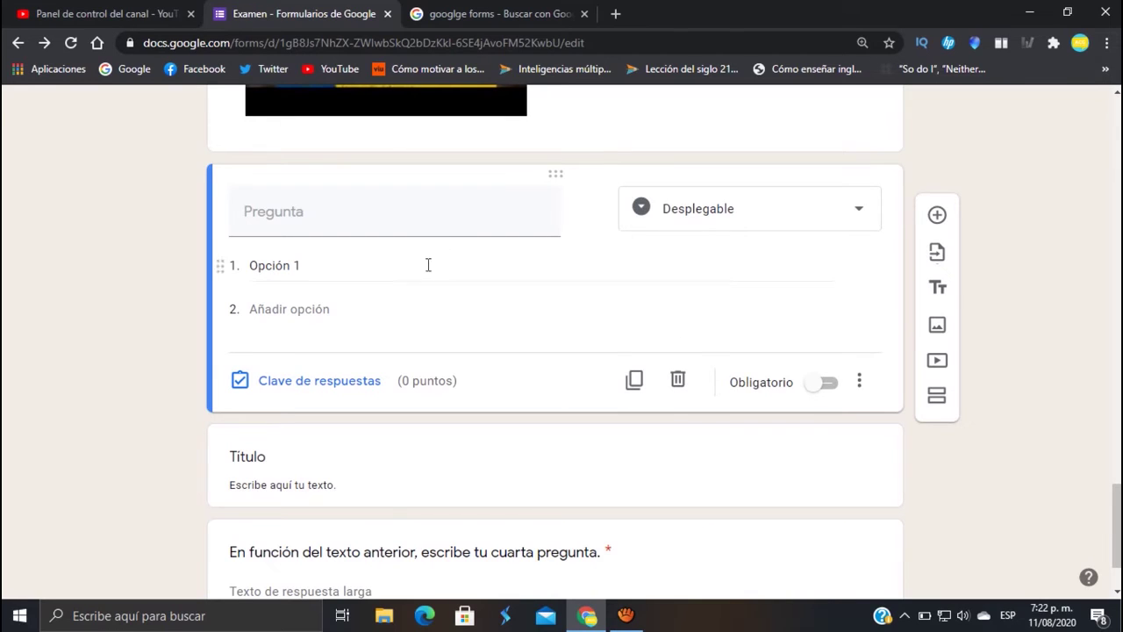
left_click(353, 215)
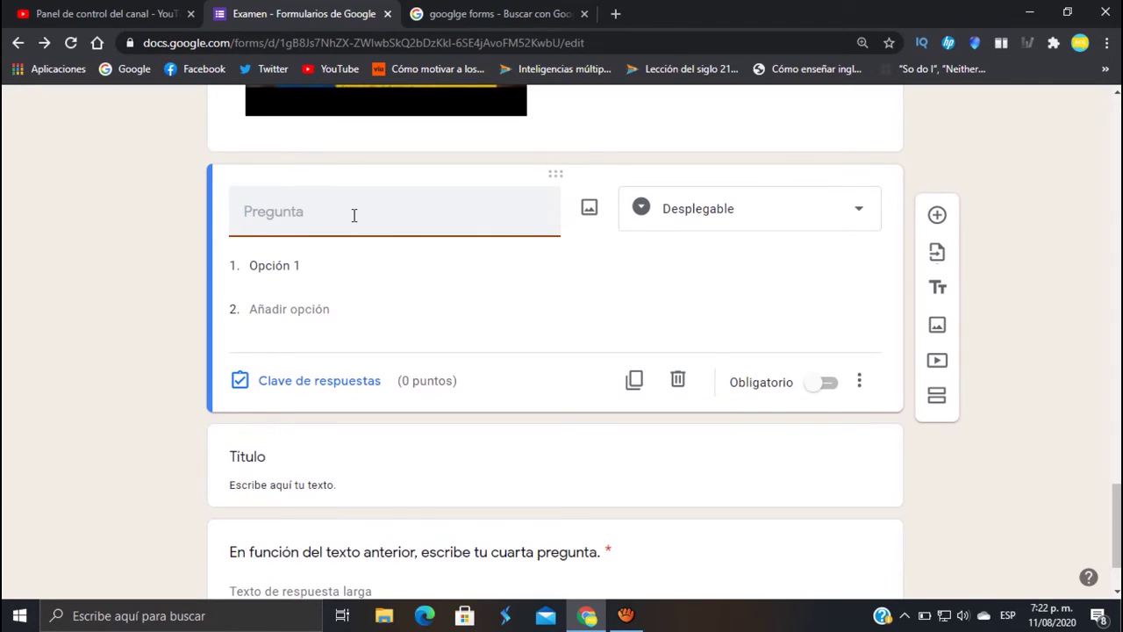
type("Traduzca hello")
Step: Fill the Traduzca hello question with the four options "Adiós", "Hola", "Hasta luego" and "¿Cómo estás?"
left_click(292, 263)
type("Adi")
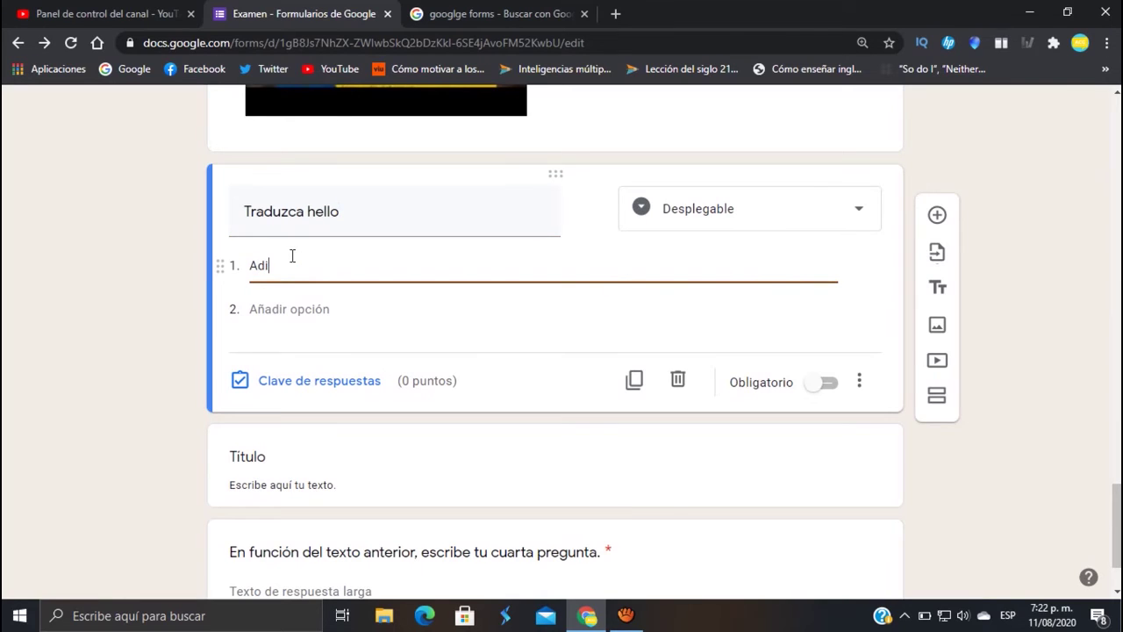
type("ón")
key("BackSpace")
type("s")
left_click(280, 306)
type("Hola")
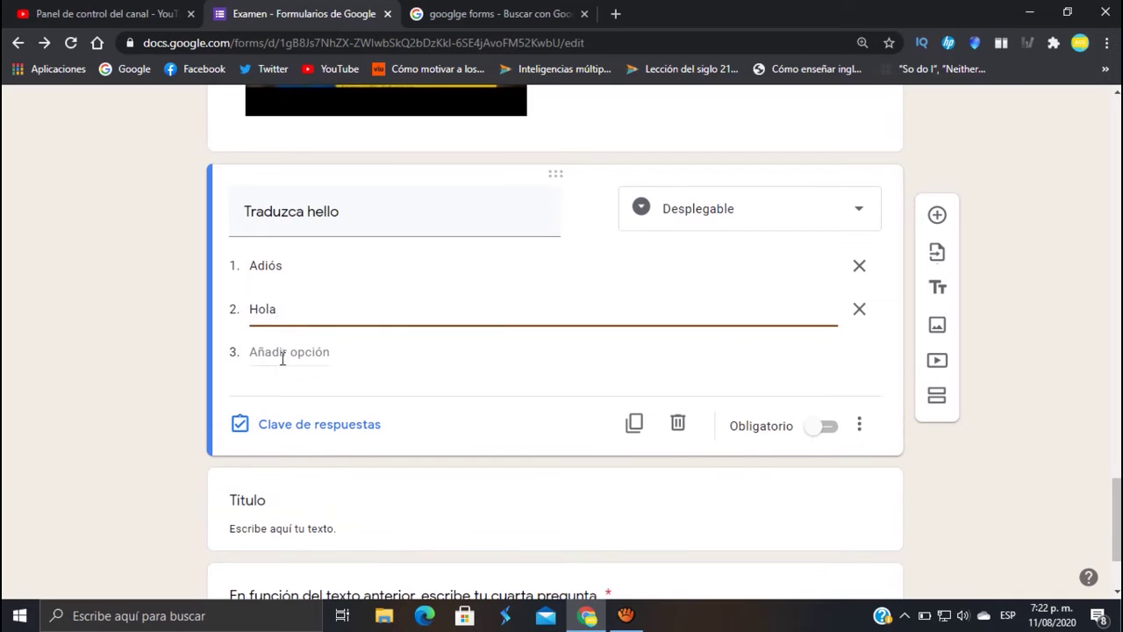
left_click(286, 353)
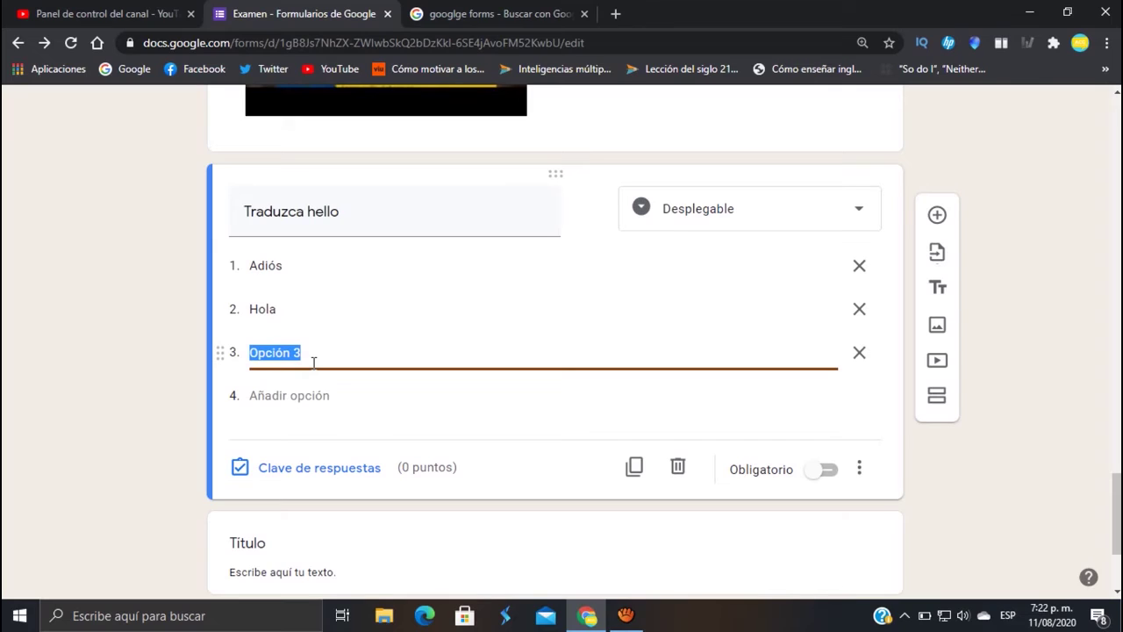
type("Hasta luego")
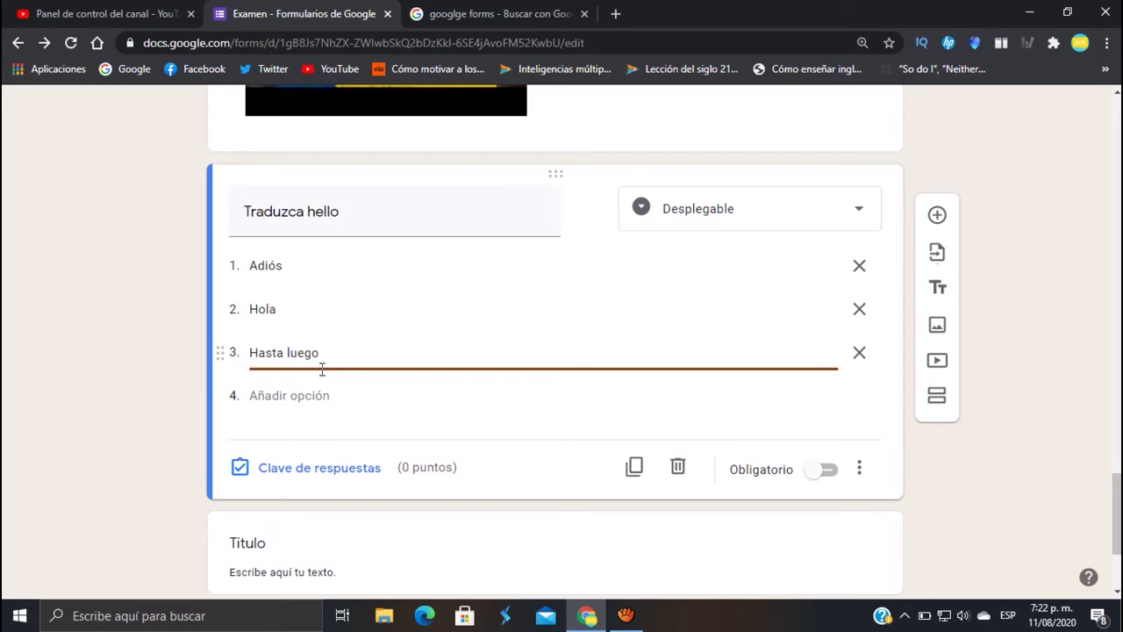
left_click(301, 396)
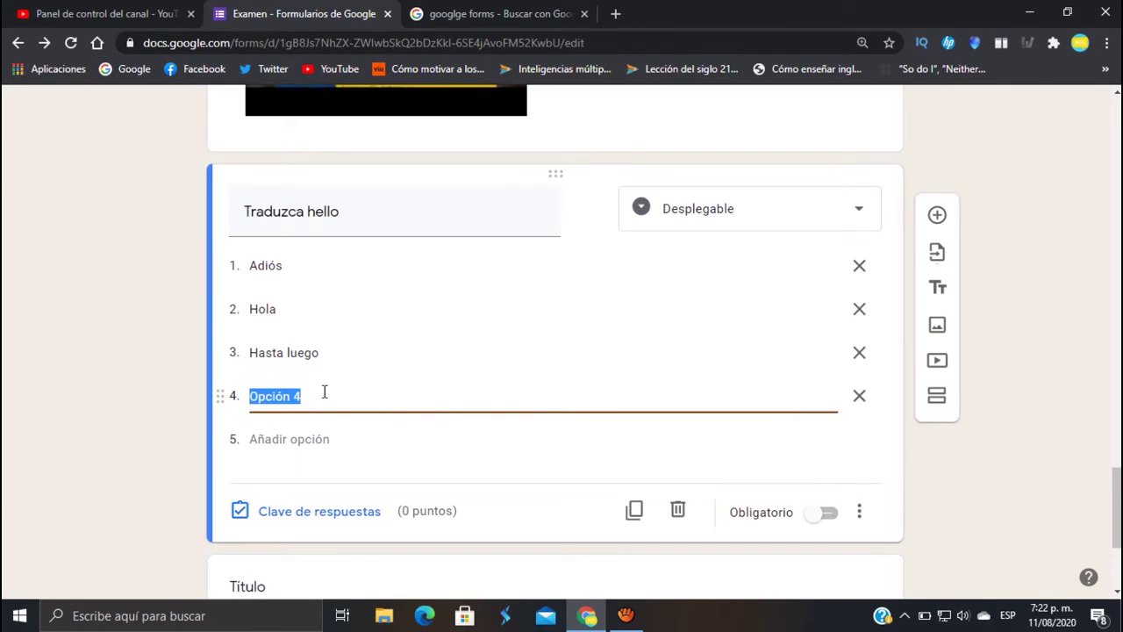
type("¿Cómo estás?")
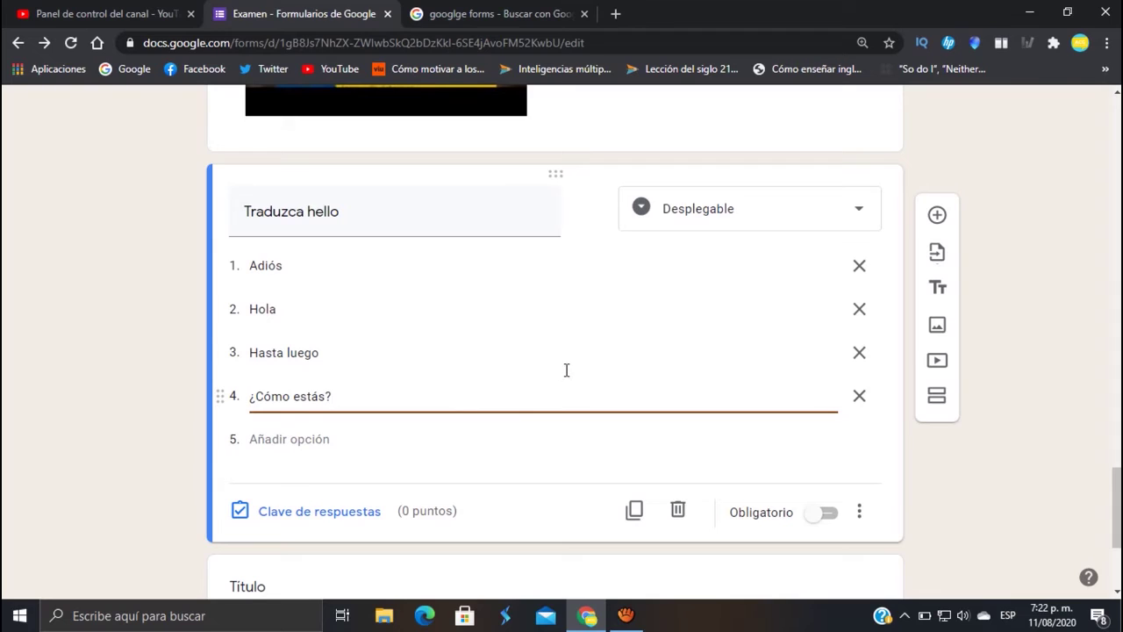
Step: Make the Traduzca hello question required and mark "Hola" as the correct answer worth 1 point in its answer key
left_click(829, 517)
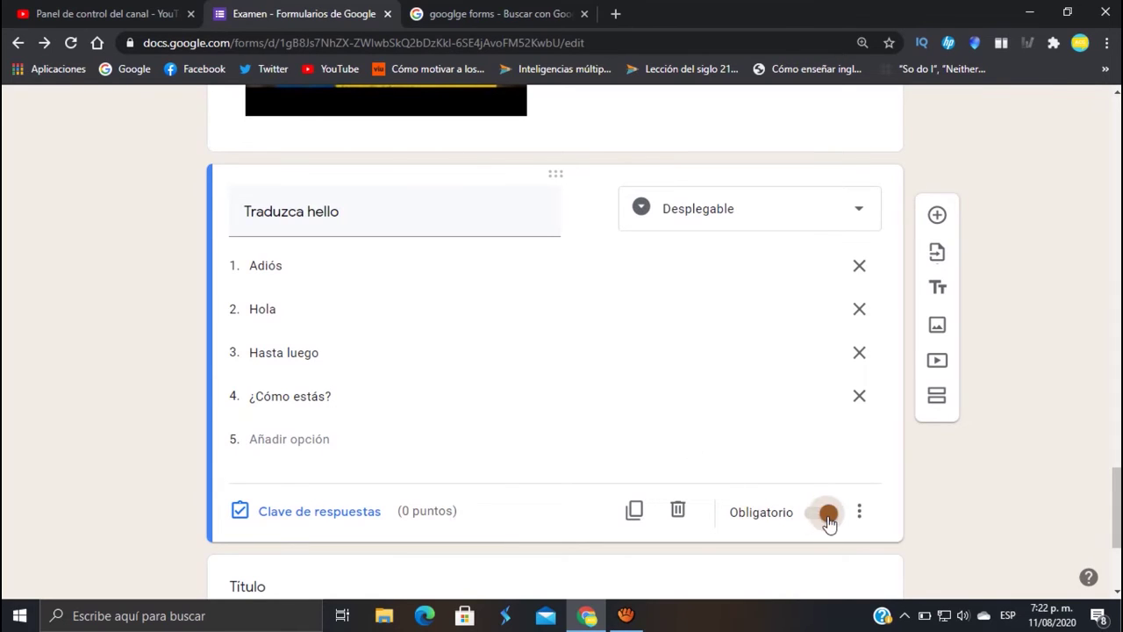
left_click(325, 514)
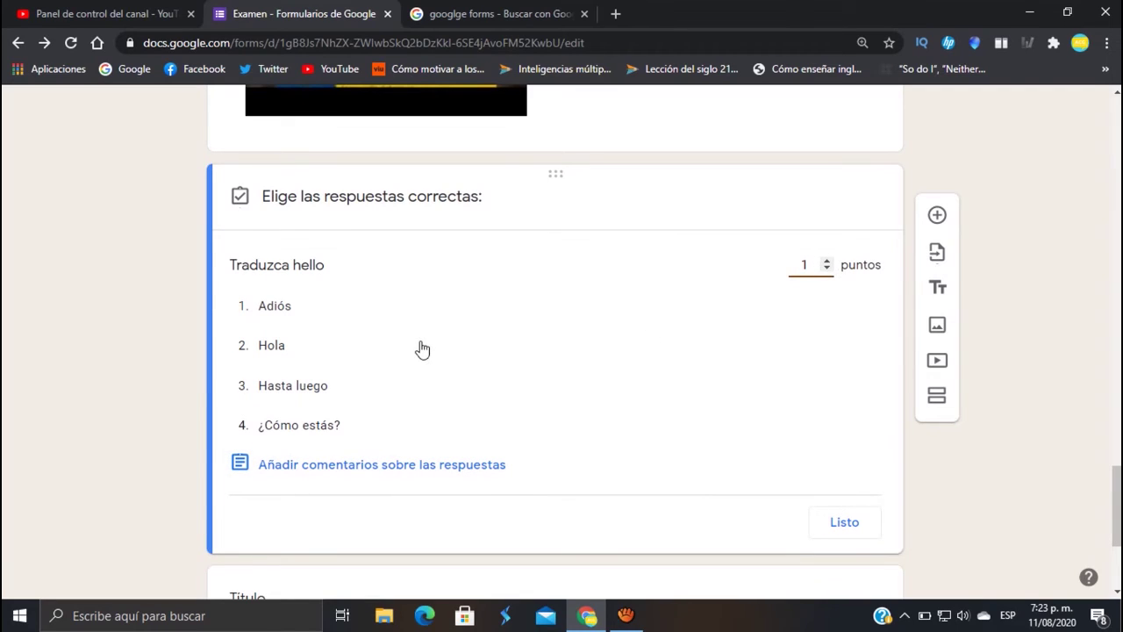
left_click(286, 351)
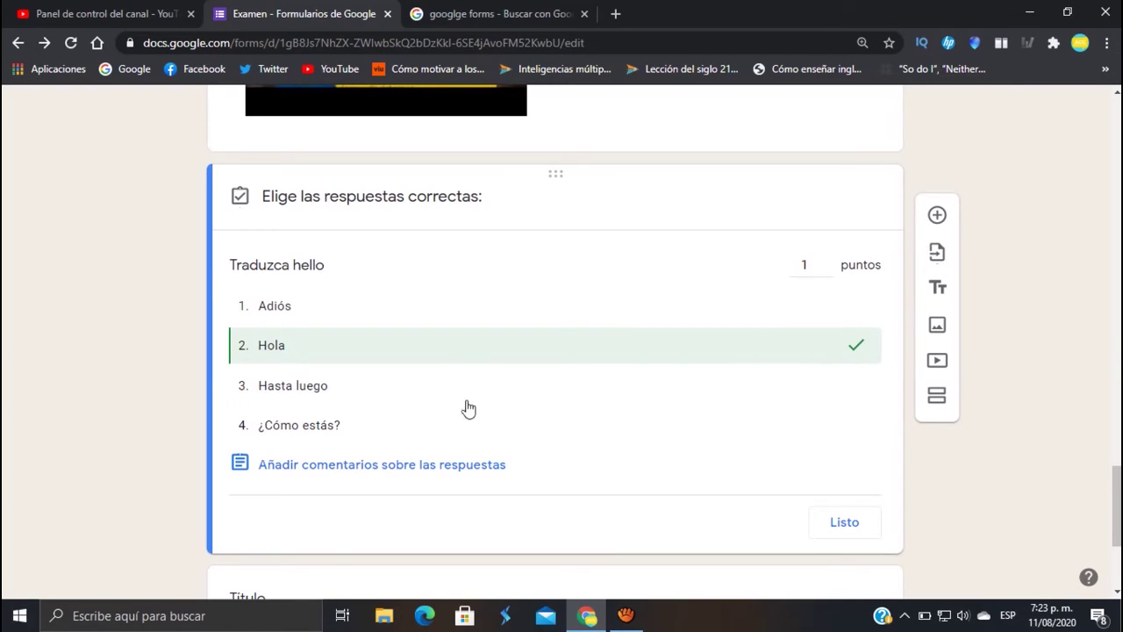
Step: Check the feedback fields for incorrect and correct answers without adding comments, and finish the Traduzca hello answer key
left_click(443, 472)
left_click(201, 213)
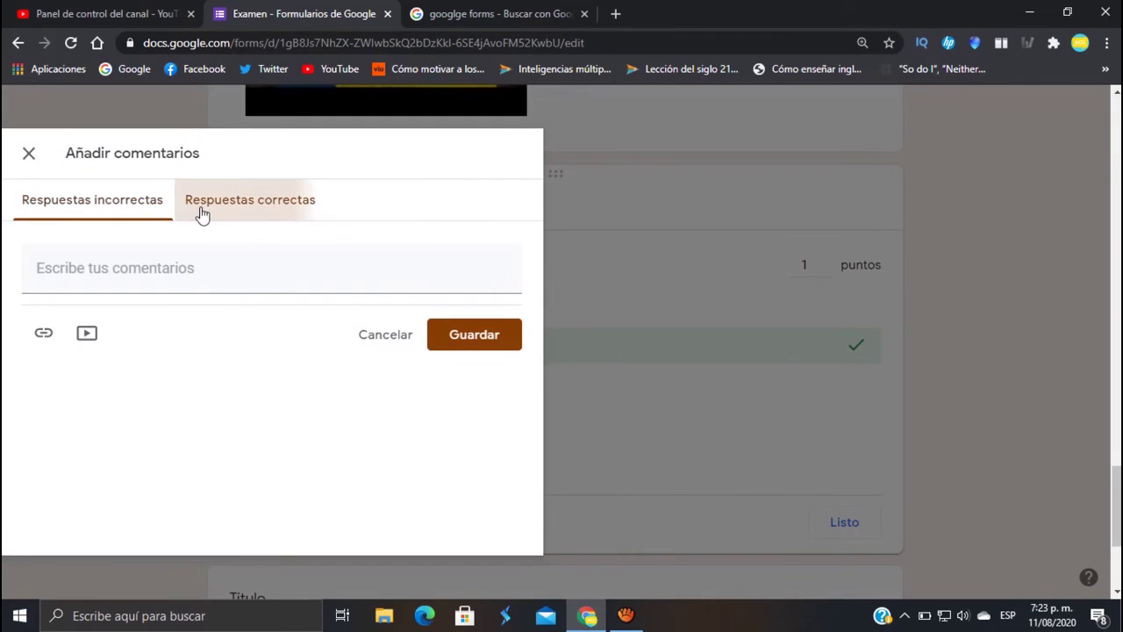
left_click(191, 274)
left_click(100, 198)
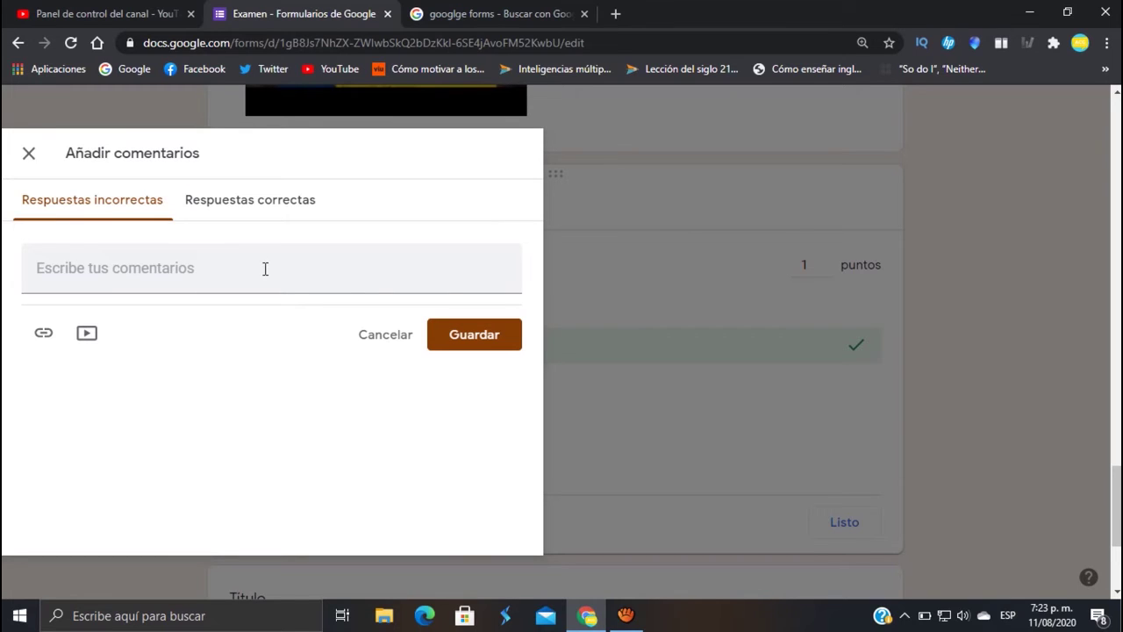
left_click(386, 338)
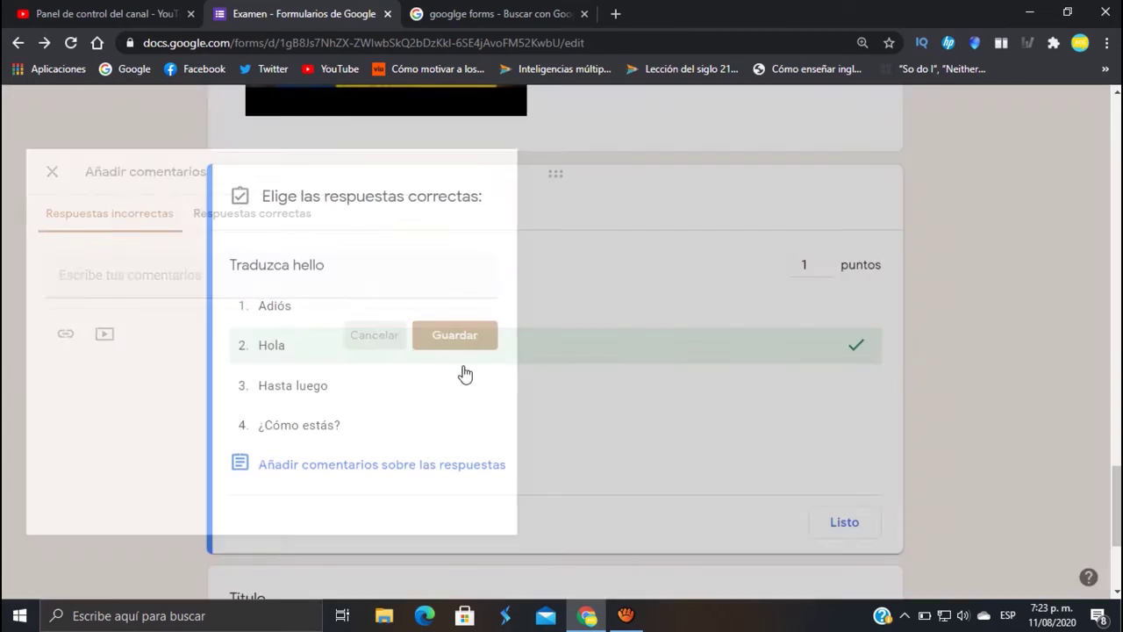
left_click(835, 523)
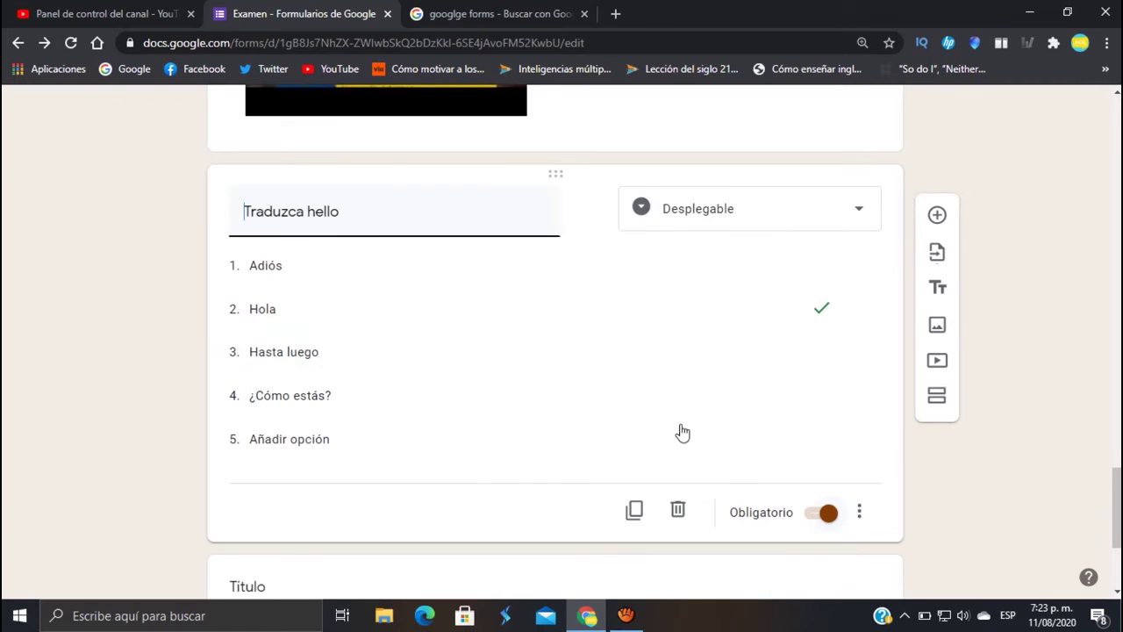
Step: Examine the question types available for the Traduzca hello question, from short answer to date and time
scroll(629, 401, "down", 1)
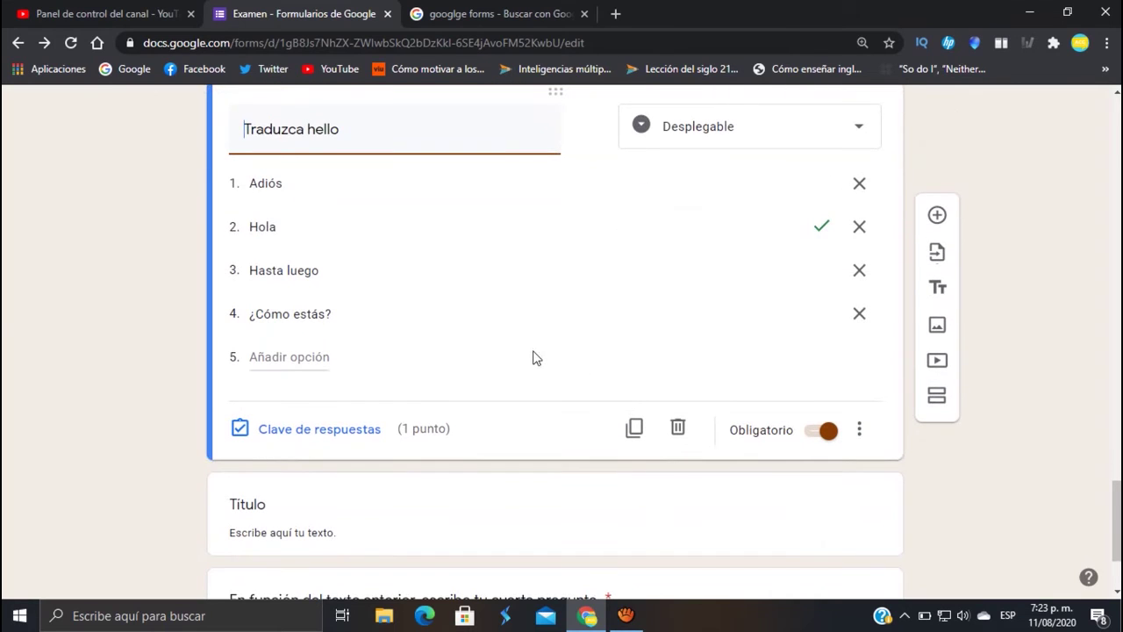
scroll(572, 343, "up", 3)
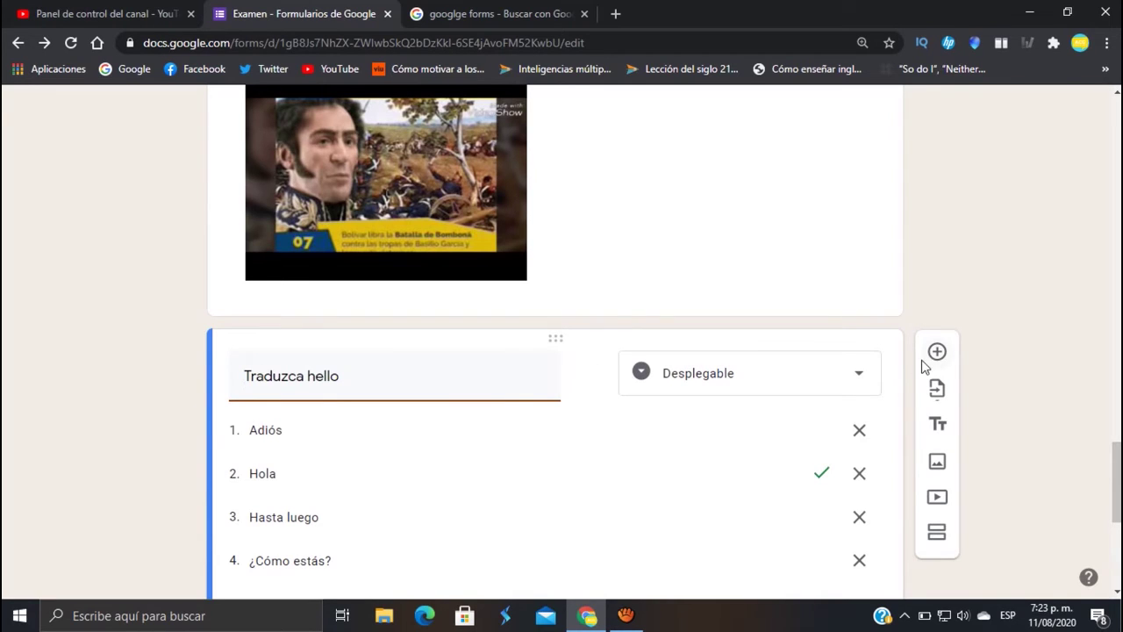
left_click(860, 376)
scroll(779, 228, "up", 2)
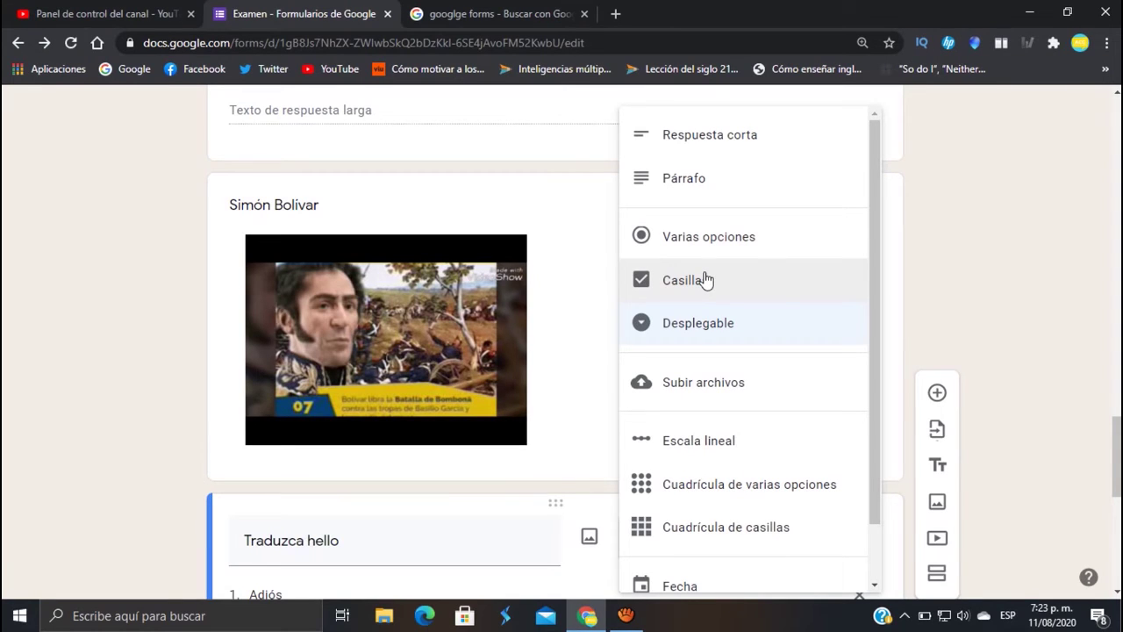
scroll(727, 325, "down", 1)
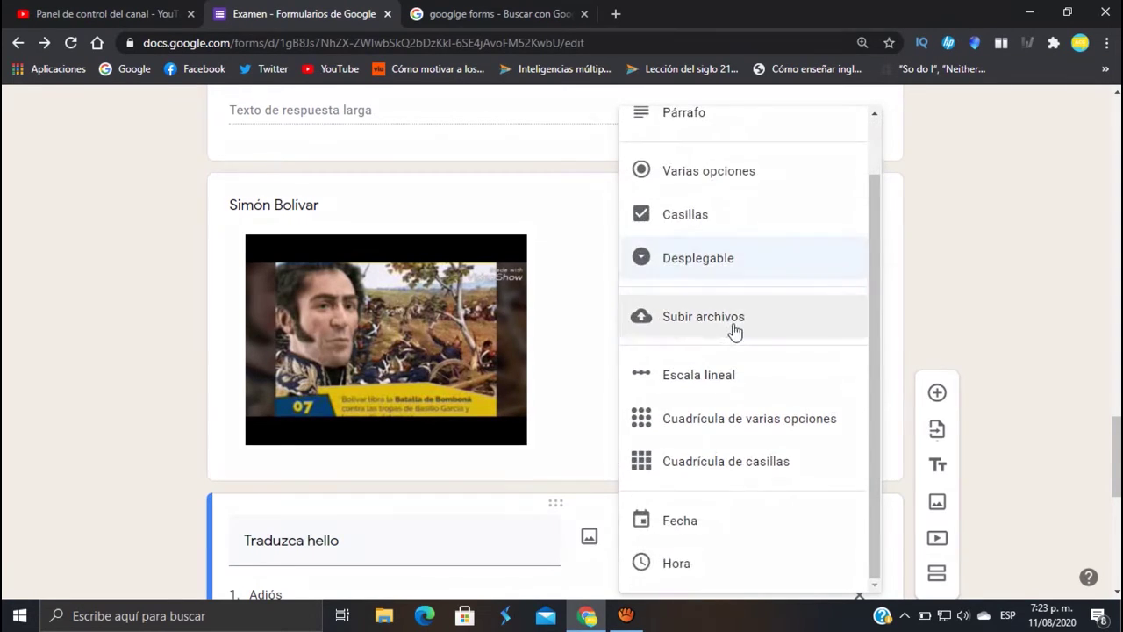
scroll(754, 346, "down", 1)
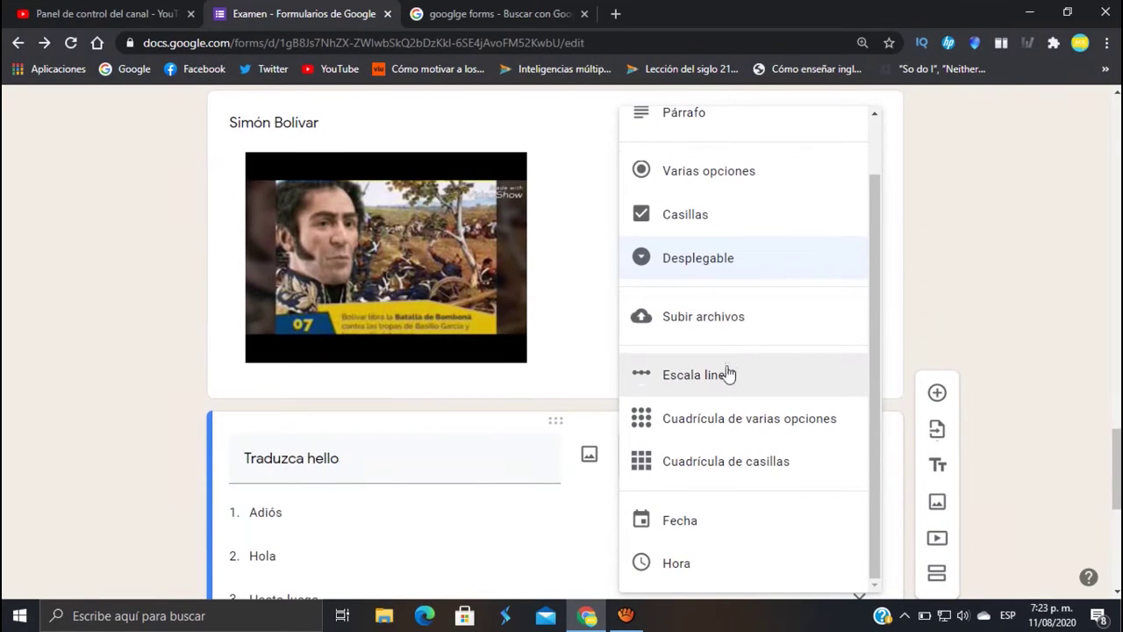
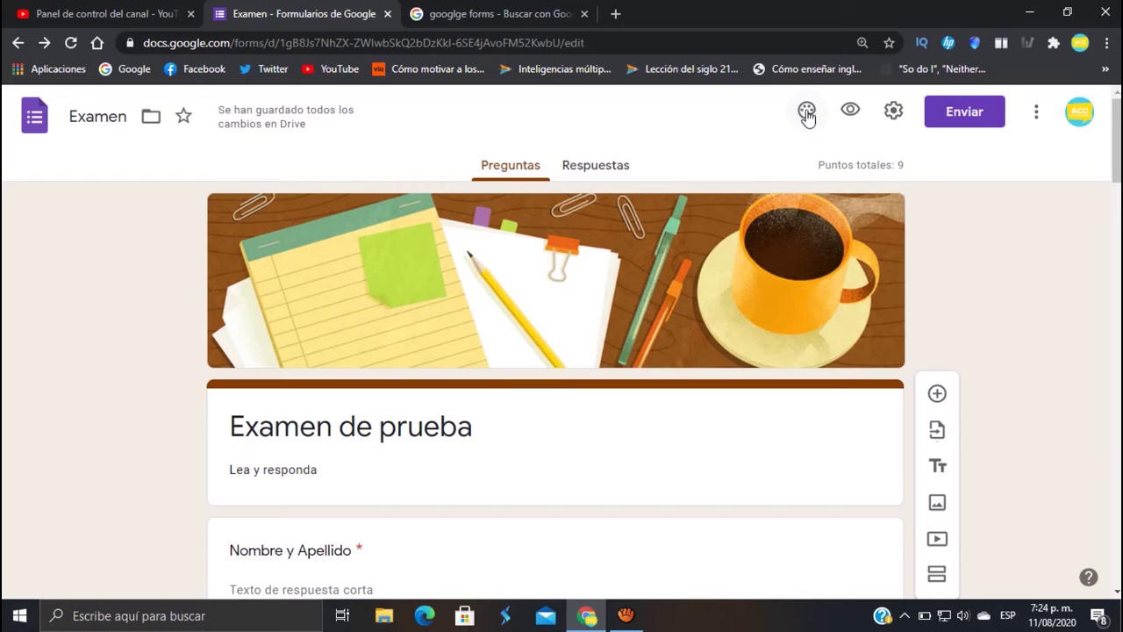
Step: Try purple as the form's theme colour and settle on the dark blue theme colour
left_click(806, 112)
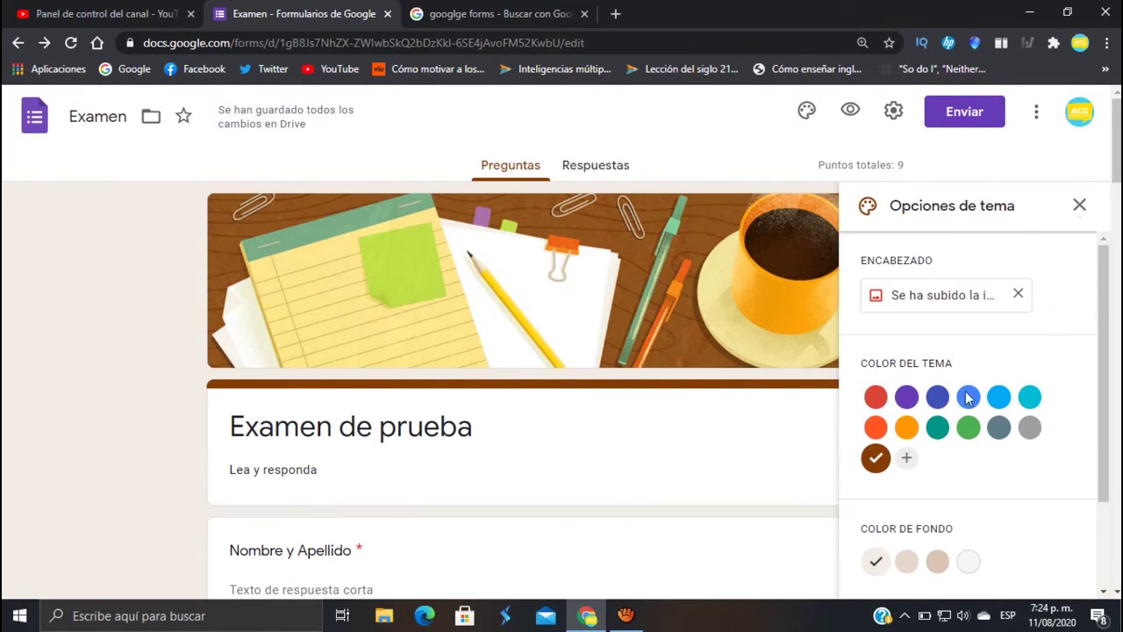
left_click(906, 397)
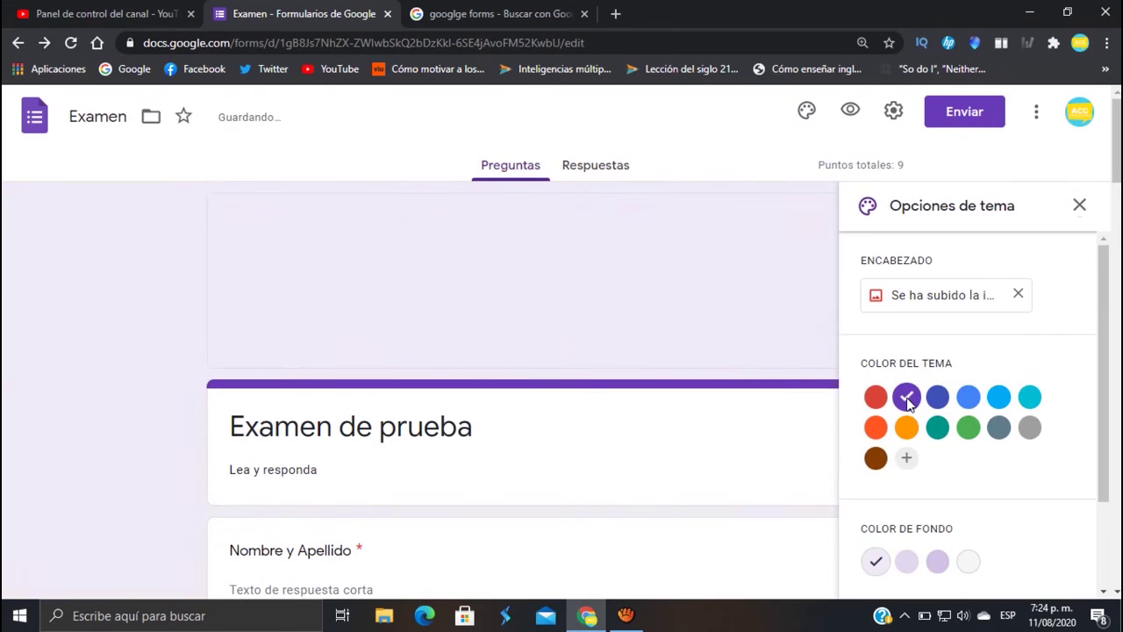
left_click(937, 398)
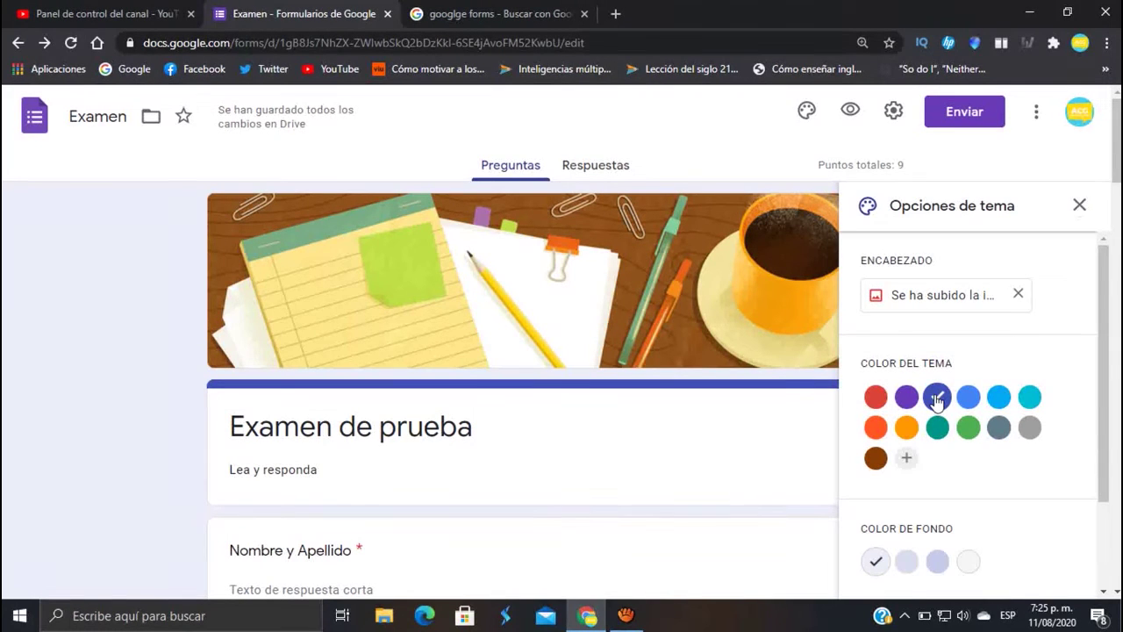
Step: Review the background colour and font style choices in the theme options, keep them as they are and close the options
scroll(974, 428, "down", 2)
scroll(979, 432, "up", 1)
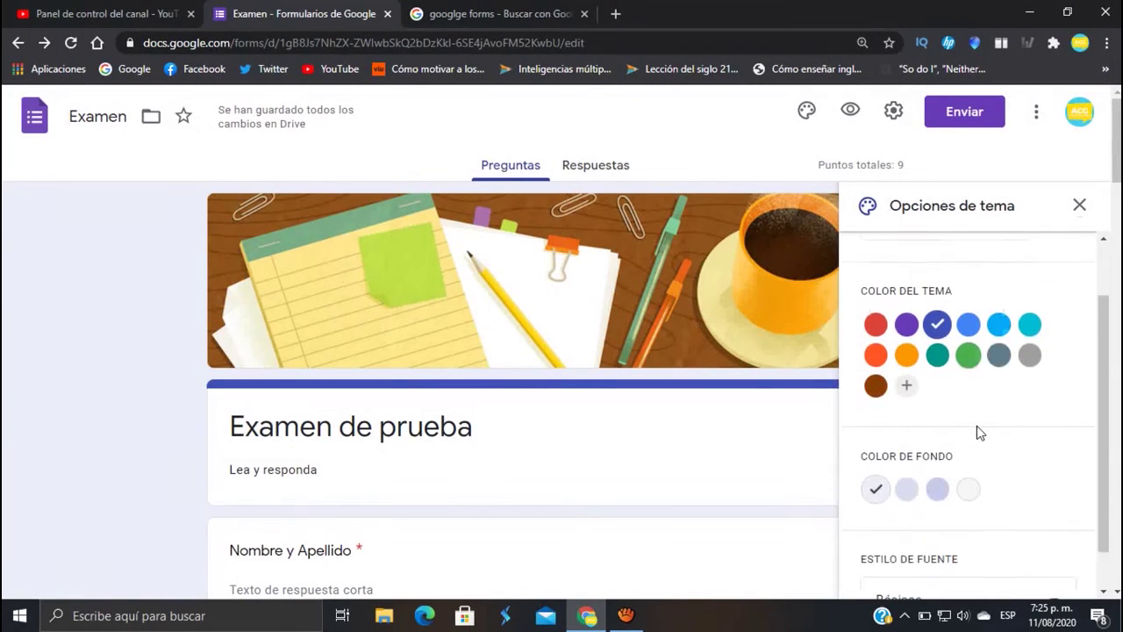
scroll(979, 432, "down", 1)
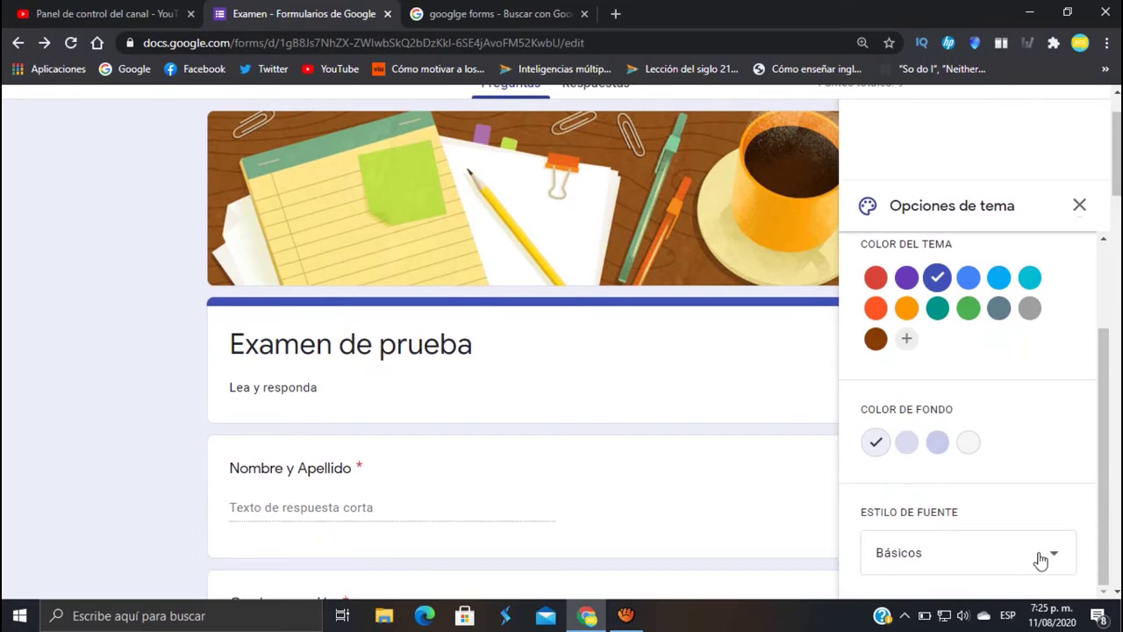
left_click(1041, 554)
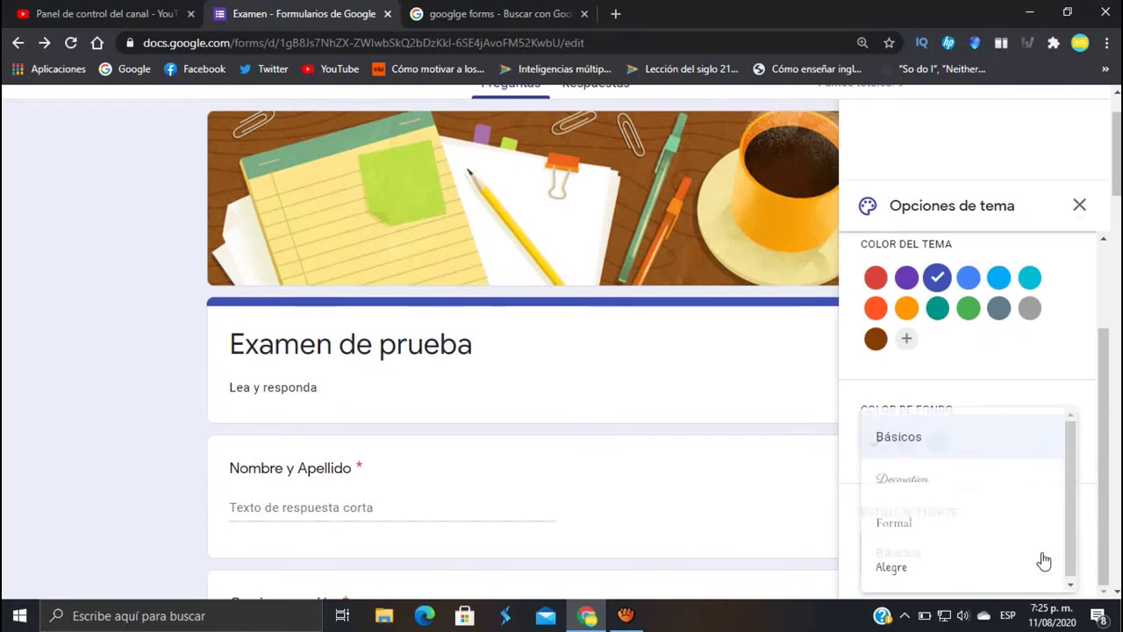
left_click(813, 383)
left_click(891, 379)
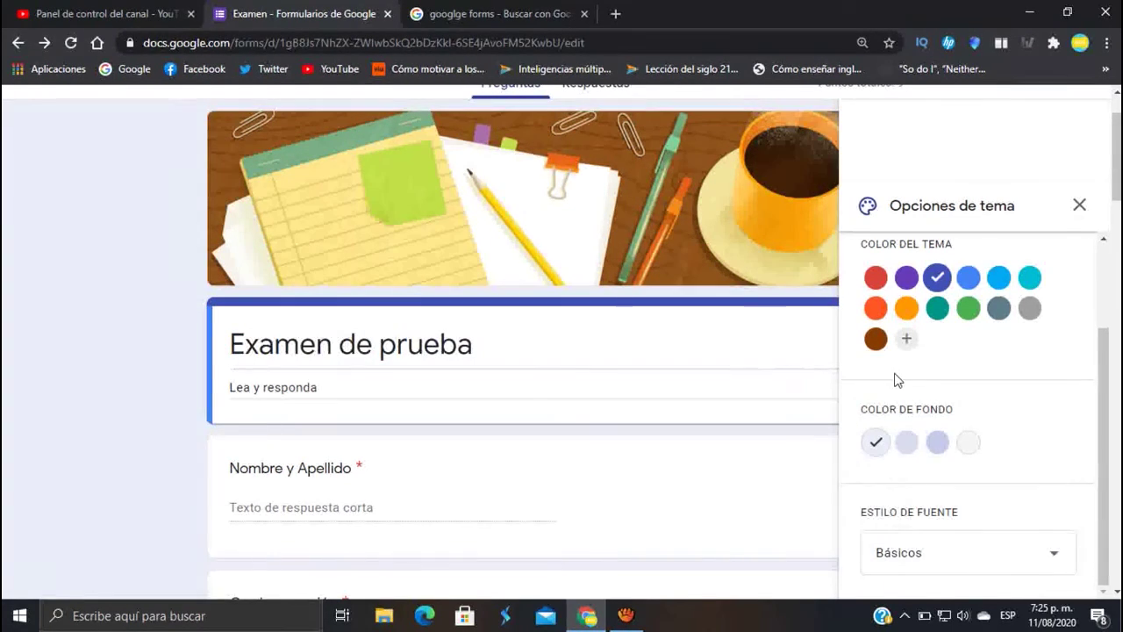
scroll(892, 379, "up", 3)
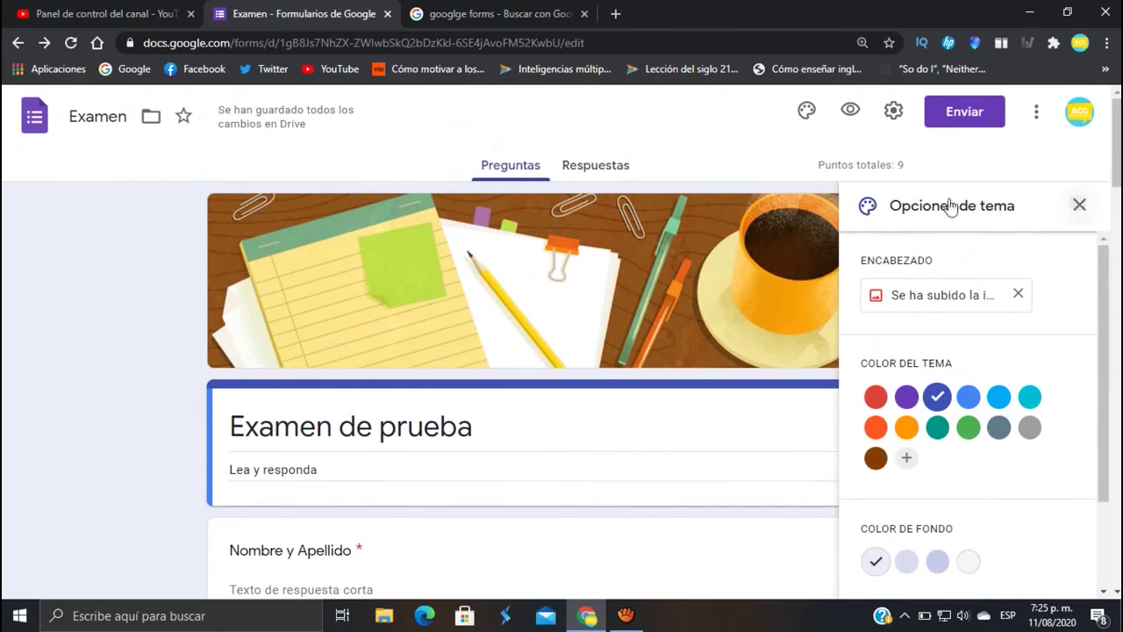
key("Escape")
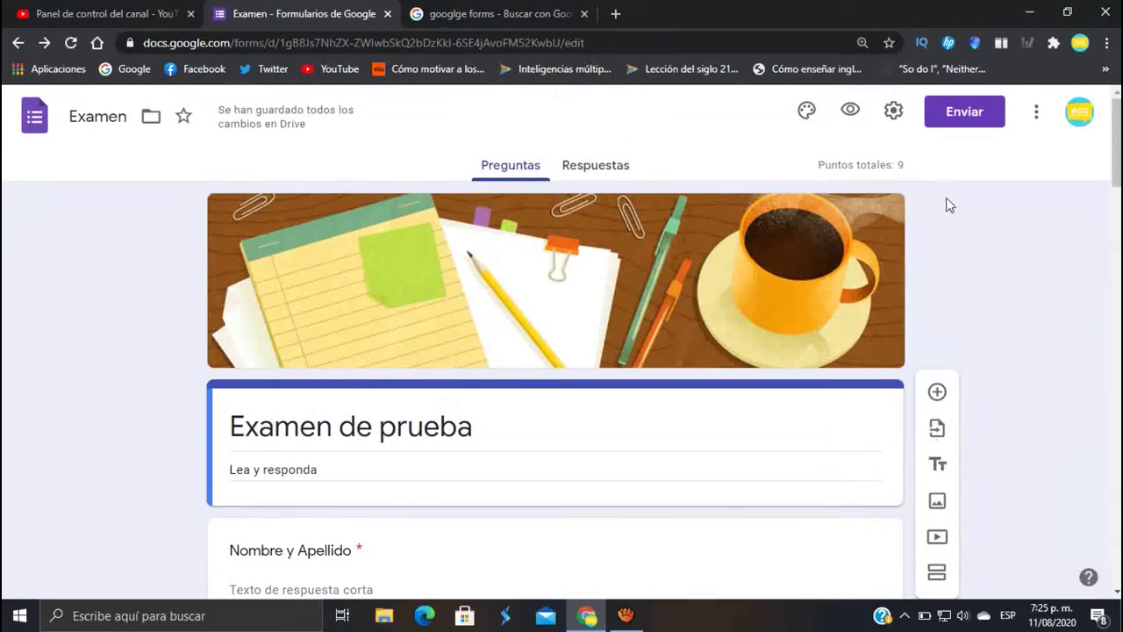
Step: Preview the exam as a respondent and review its heading and the name and grade questions
left_click(848, 112)
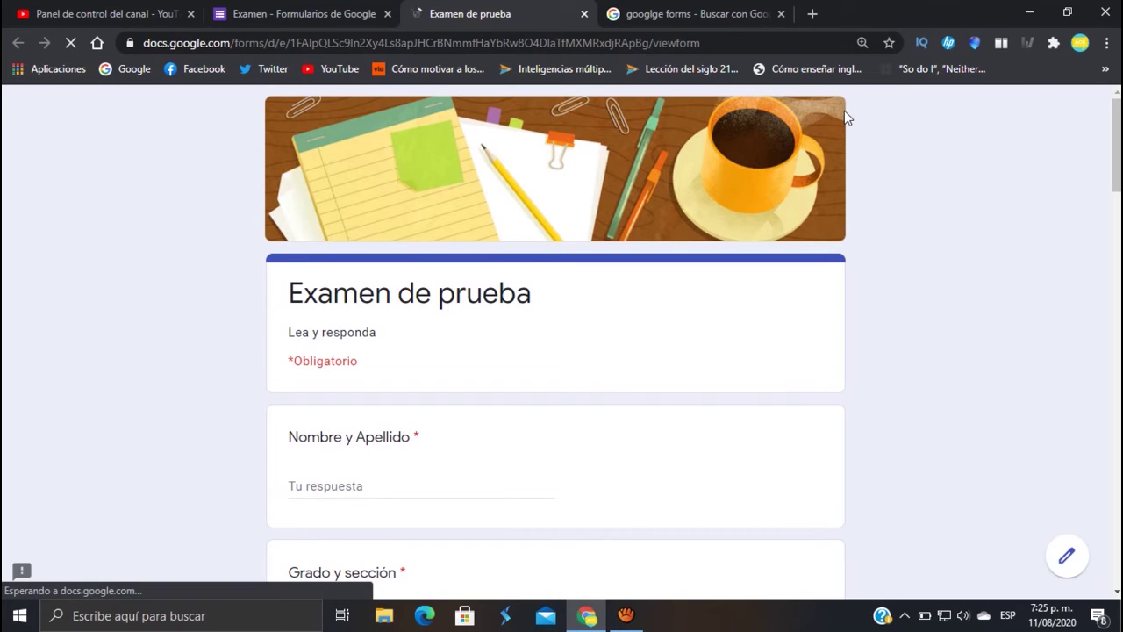
scroll(860, 141, "down", 2)
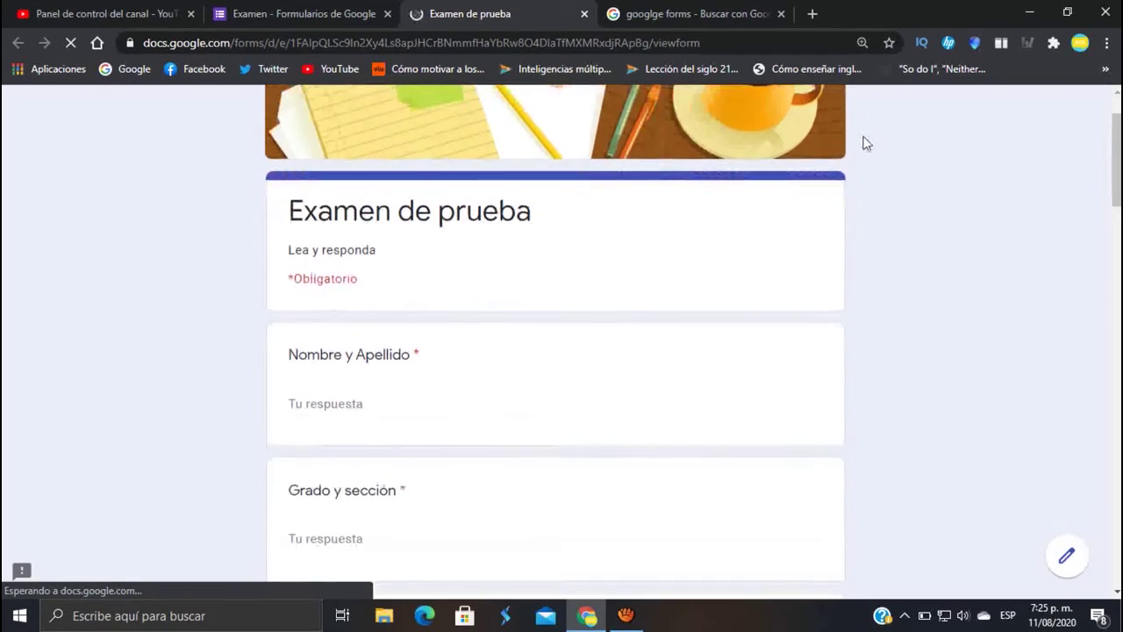
scroll(864, 143, "down", 1)
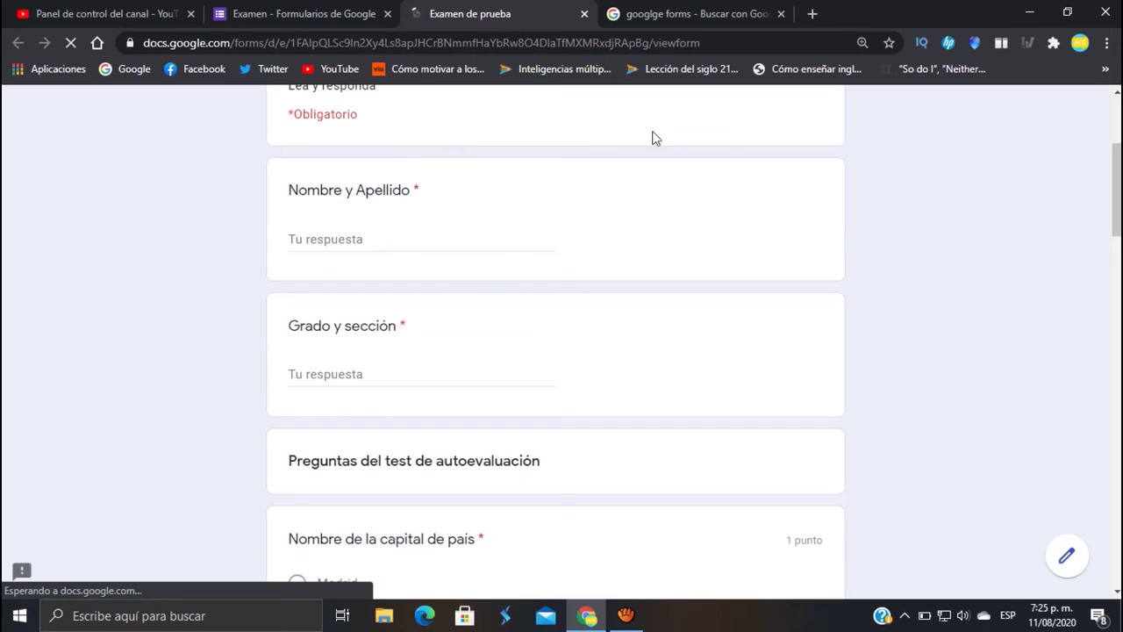
scroll(577, 198, "up", 1)
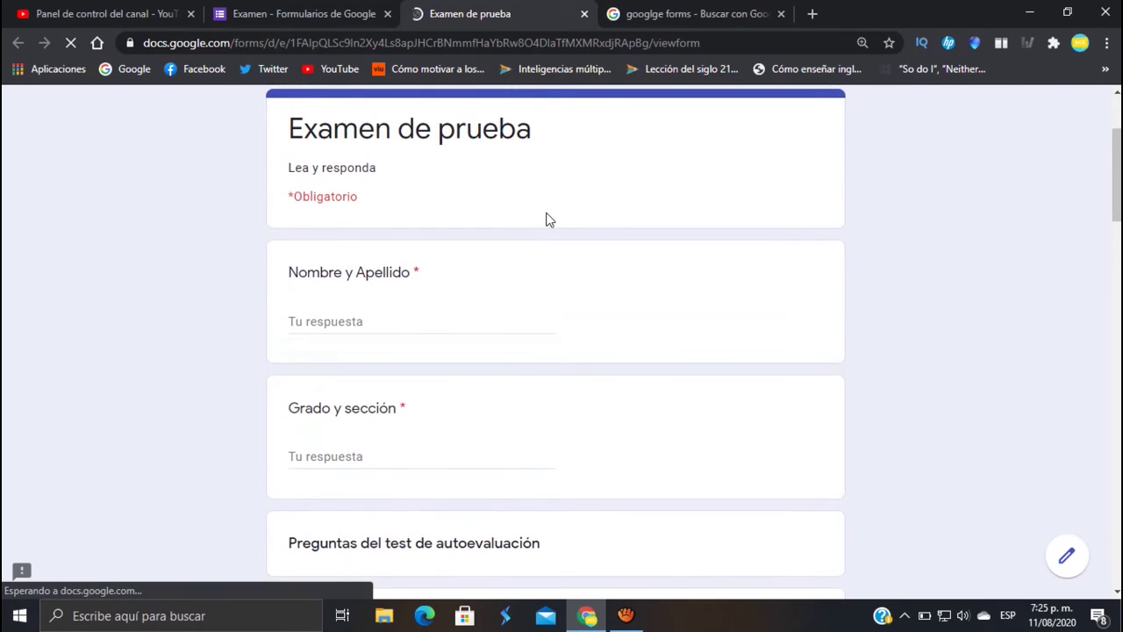
scroll(544, 215, "down", 2)
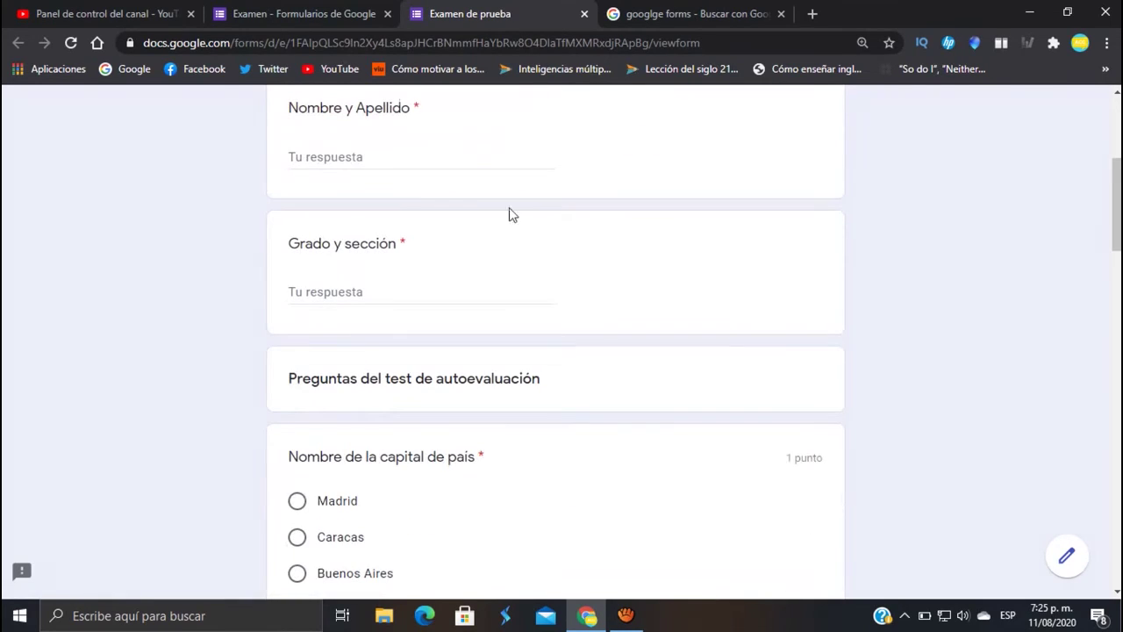
Step: Test the required Nombre y Apellido and Grado y sección fields in the preview by leaving both blank
left_click(400, 169)
left_click(351, 290)
scroll(434, 312, "down", 2)
scroll(439, 317, "up", 2)
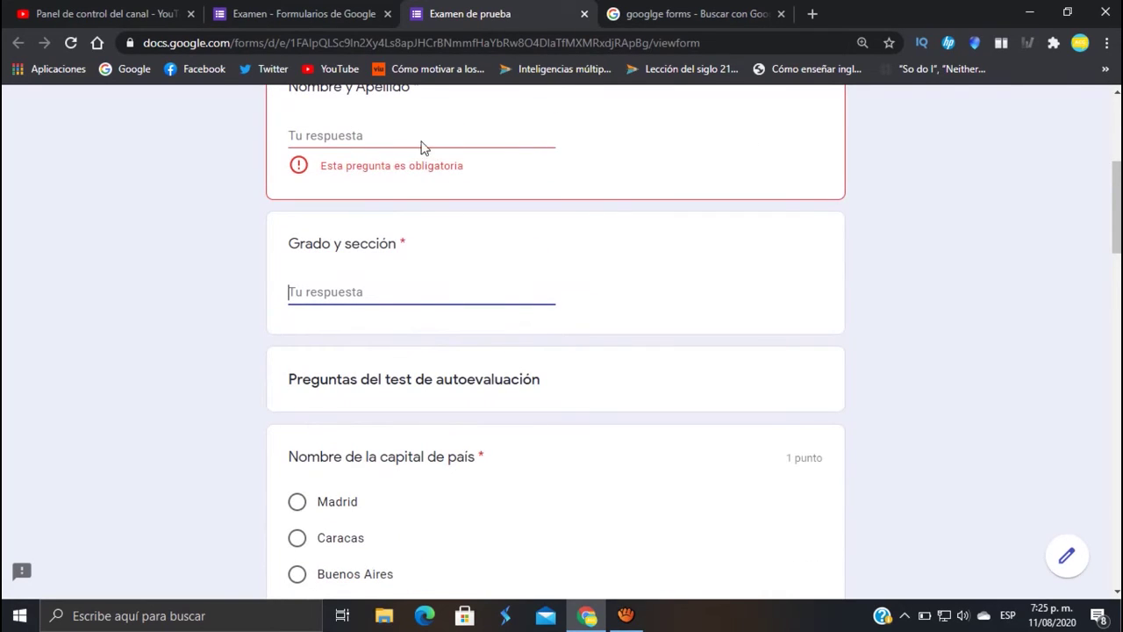
scroll(390, 351, "down", 1)
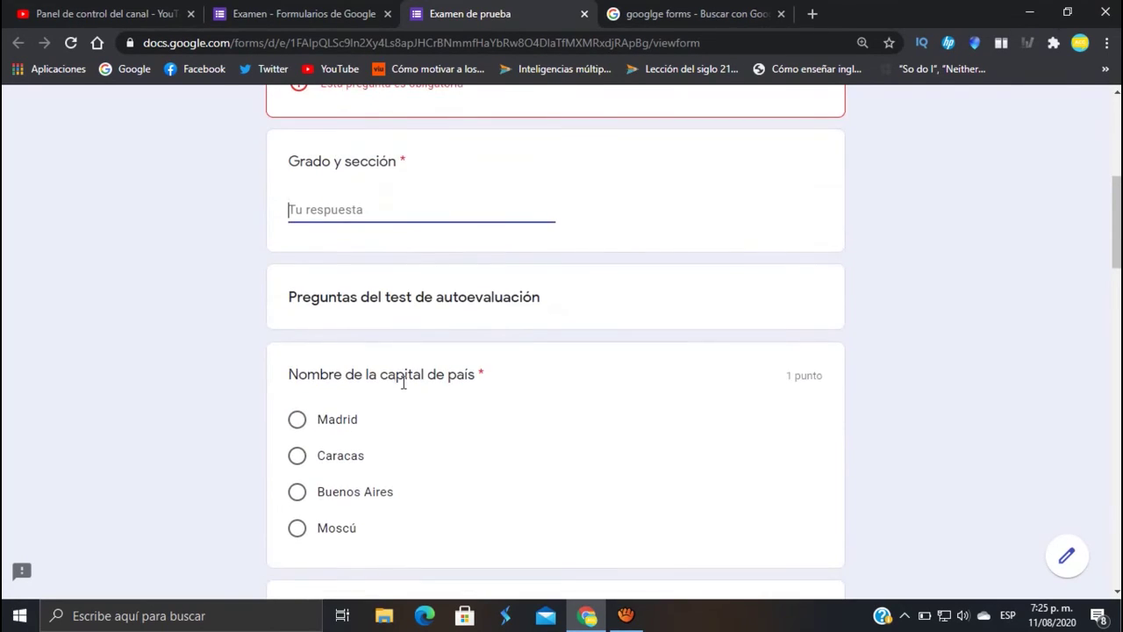
scroll(391, 384, "down", 1)
left_click(562, 420)
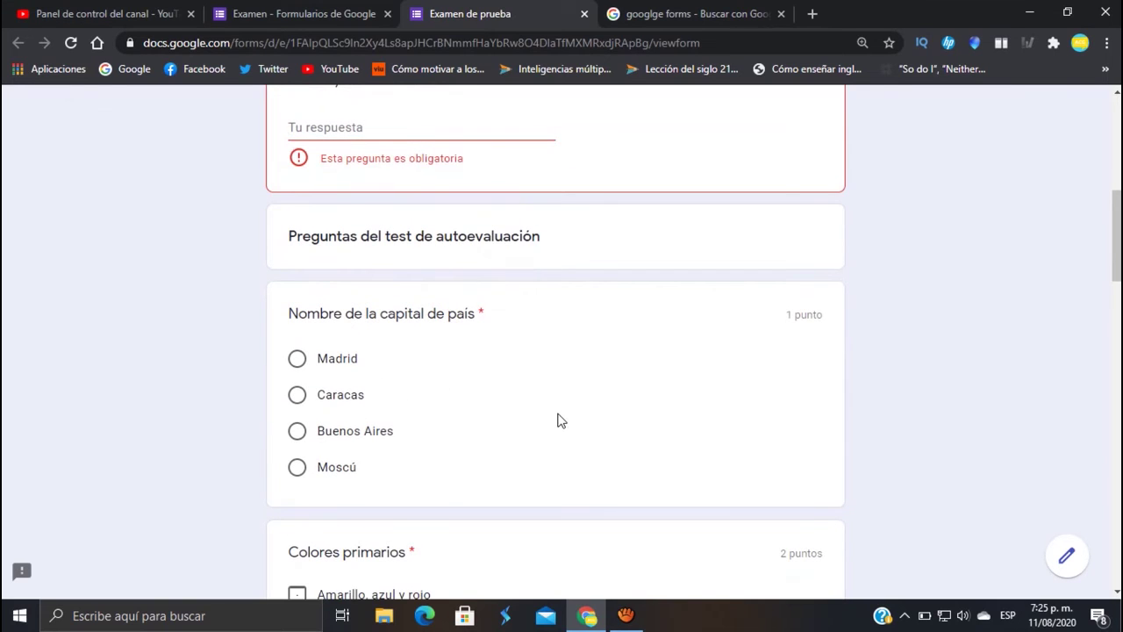
Step: Tick the "dgb" option under Colores primarios in the exam preview
scroll(500, 434, "down", 2)
left_click(442, 453)
scroll(488, 438, "down", 8)
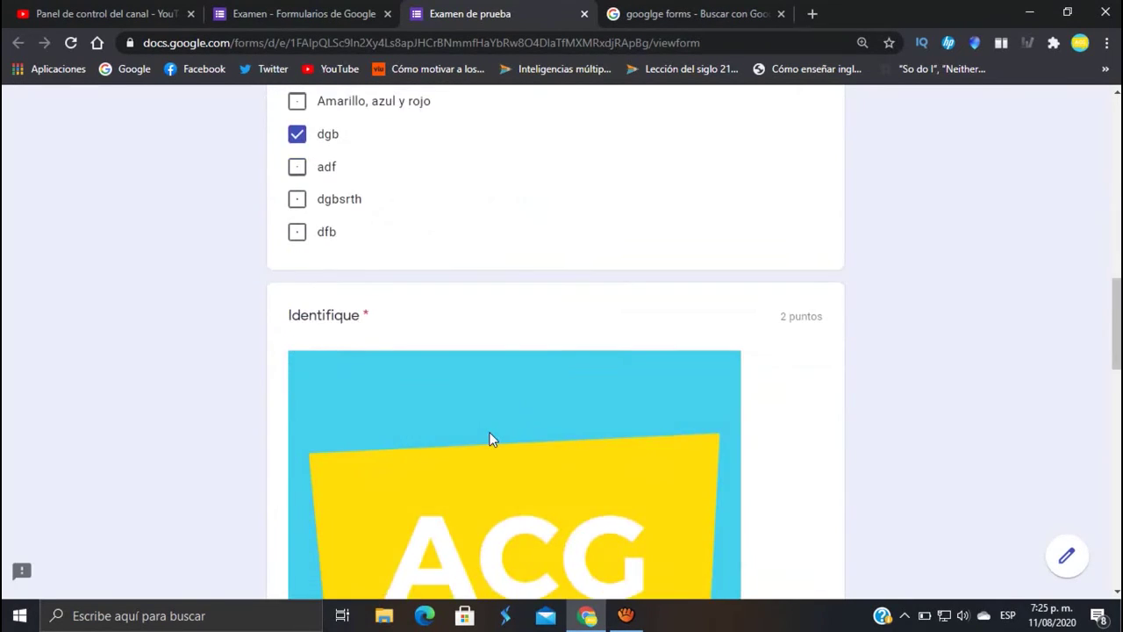
Step: Play and pause the Simón Bolívar video in the preview, and review the remaining questions to the end of the form
scroll(489, 439, "down", 5)
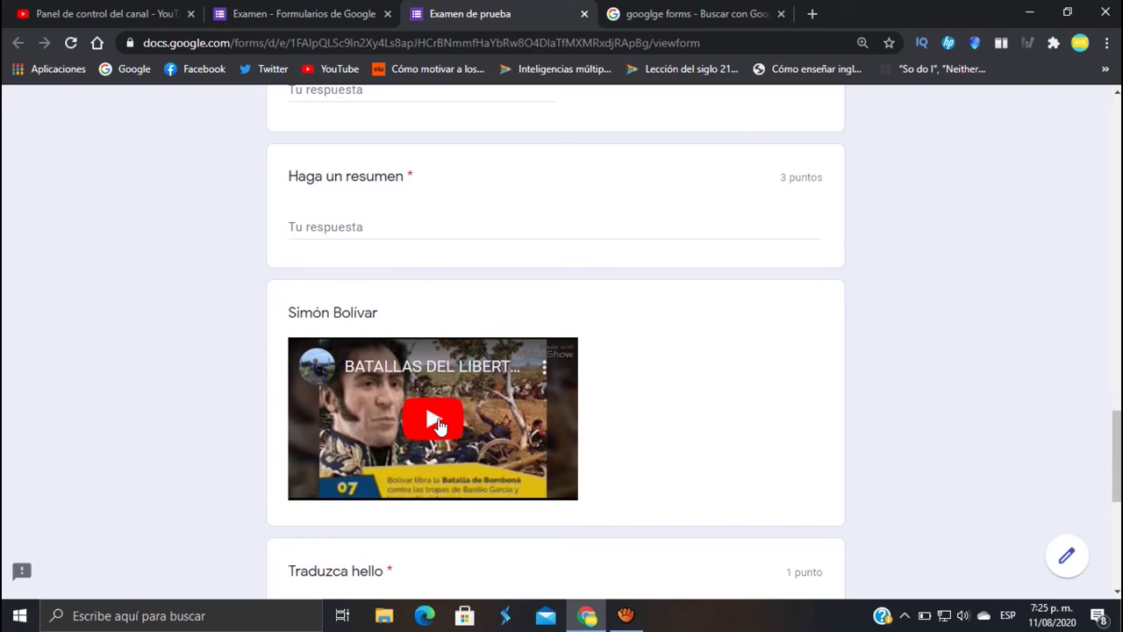
left_click(439, 425)
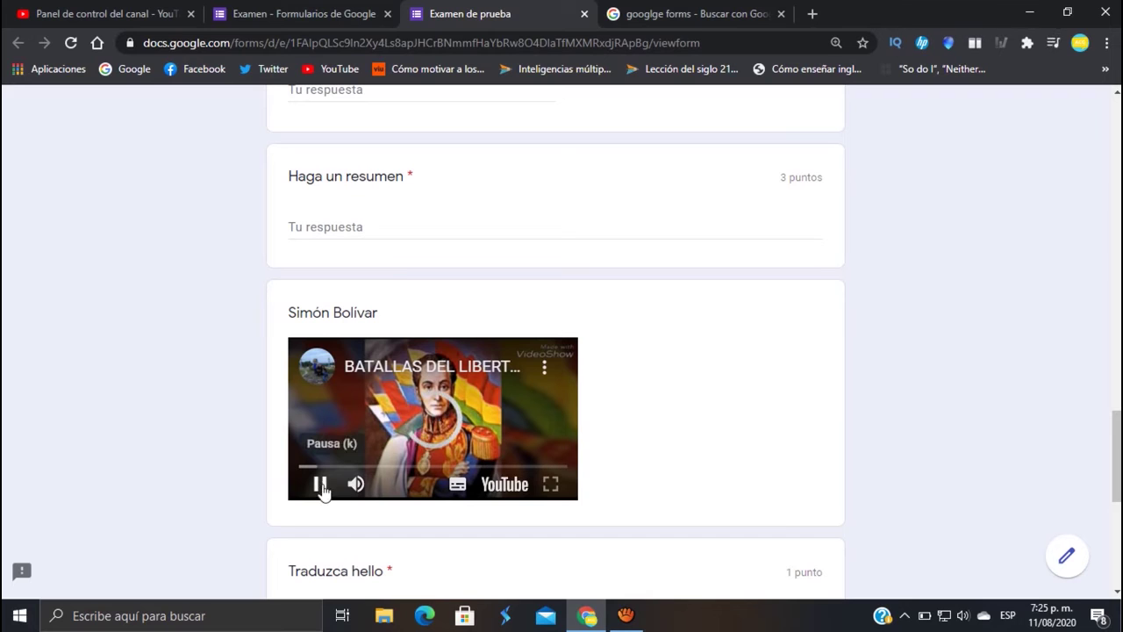
left_click(544, 442)
scroll(772, 424, "down", 3)
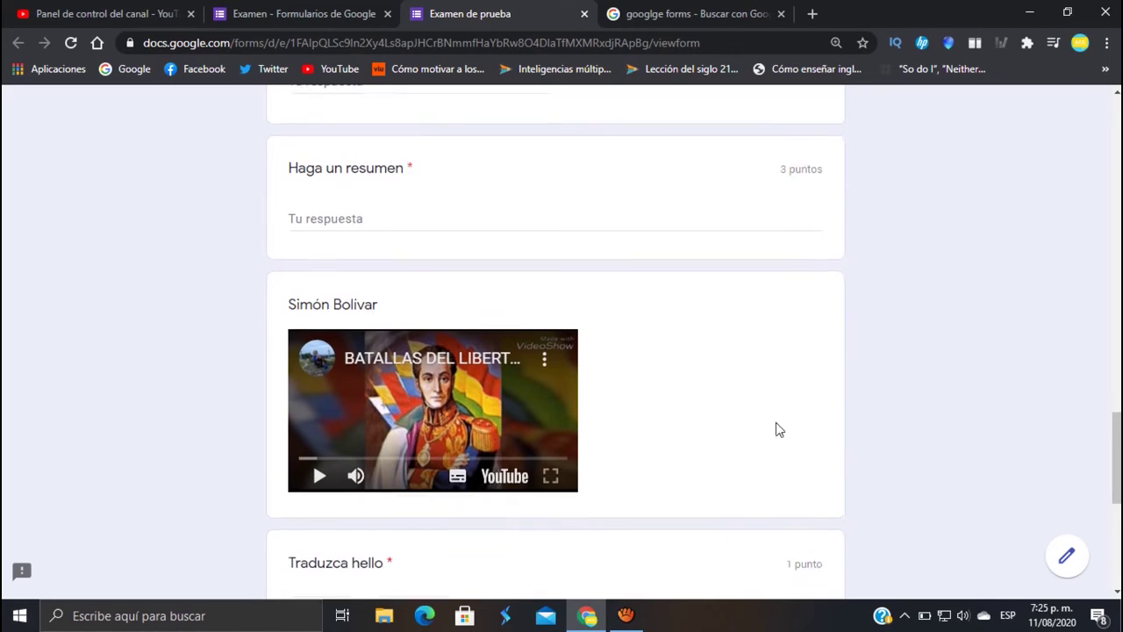
scroll(702, 417, "down", 3)
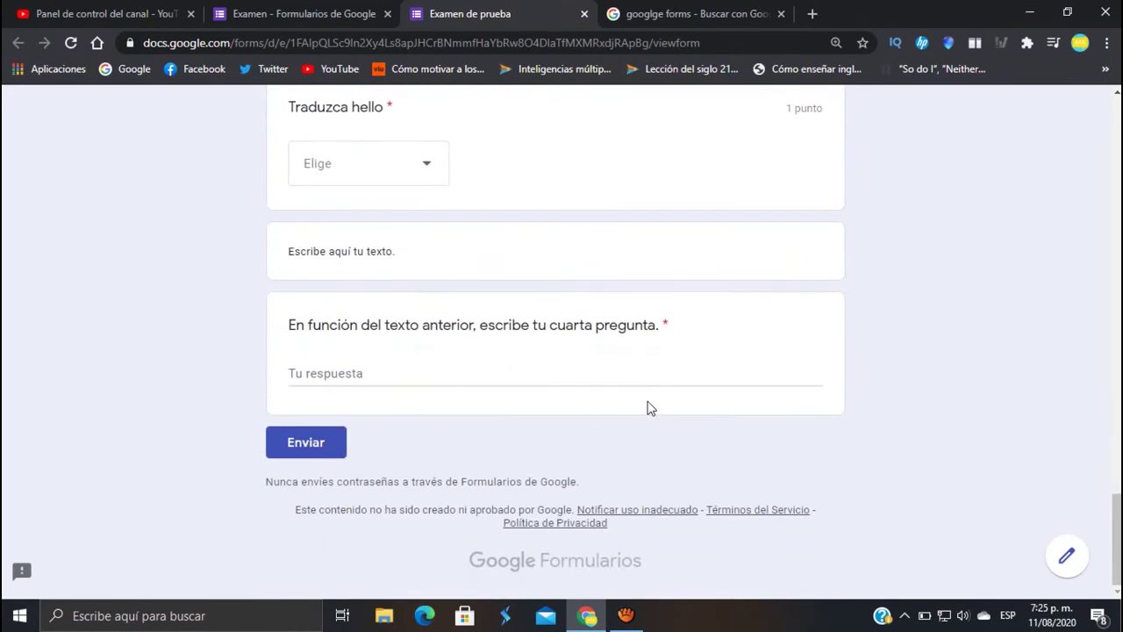
Step: Return from the preview to the exam editor and turn off Limitar a 1 respuesta in the form's general settings
scroll(592, 383, "up", 1)
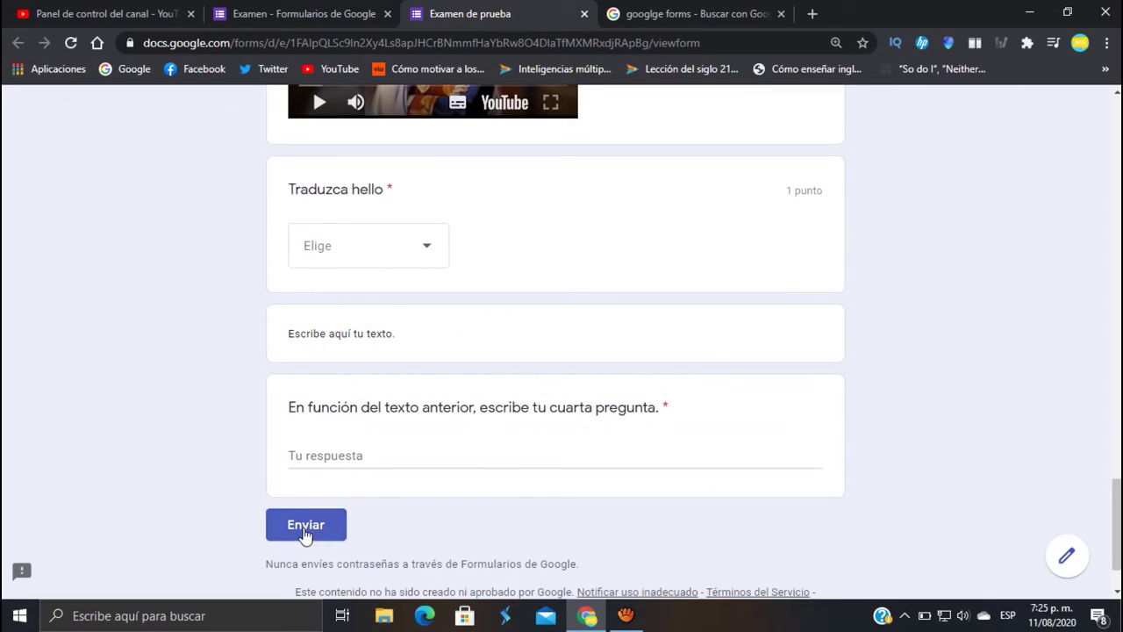
scroll(590, 485, "up", 15)
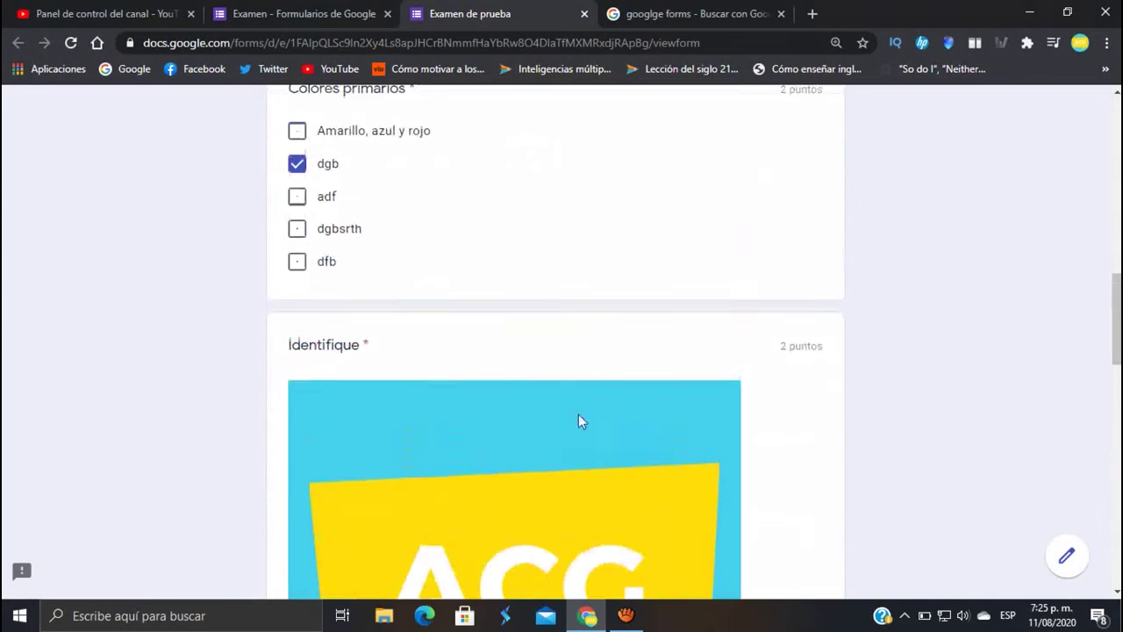
left_click(343, 24)
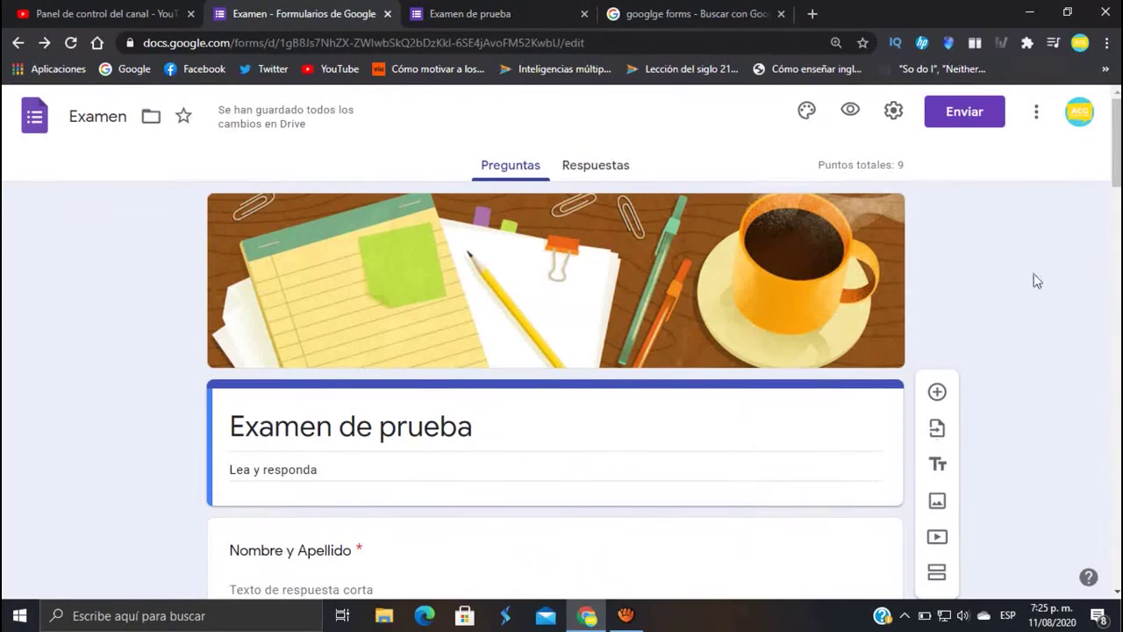
left_click(894, 113)
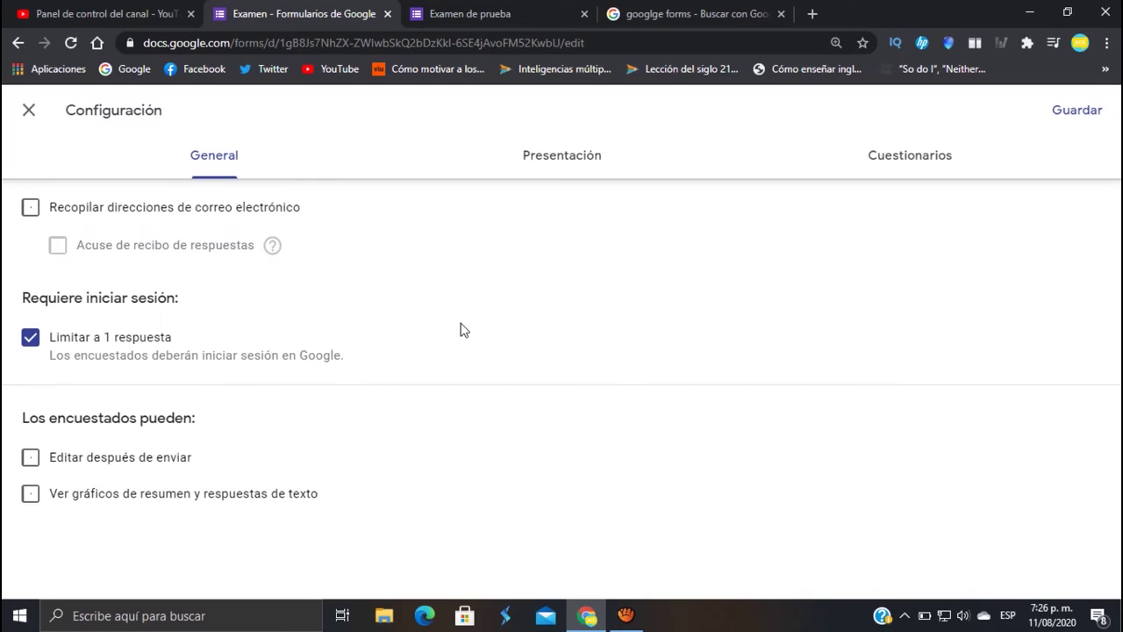
left_click(31, 337)
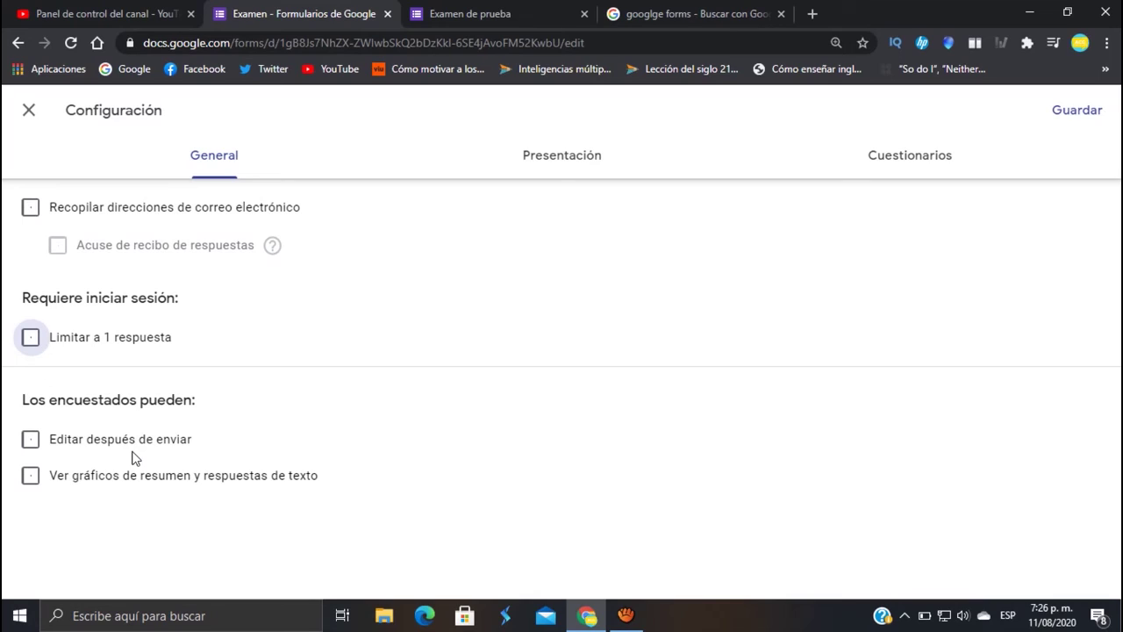
Step: Try the Editar después de enviar and Ver gráficos de resumen y respuestas de texto permissions for respondents
left_click(30, 441)
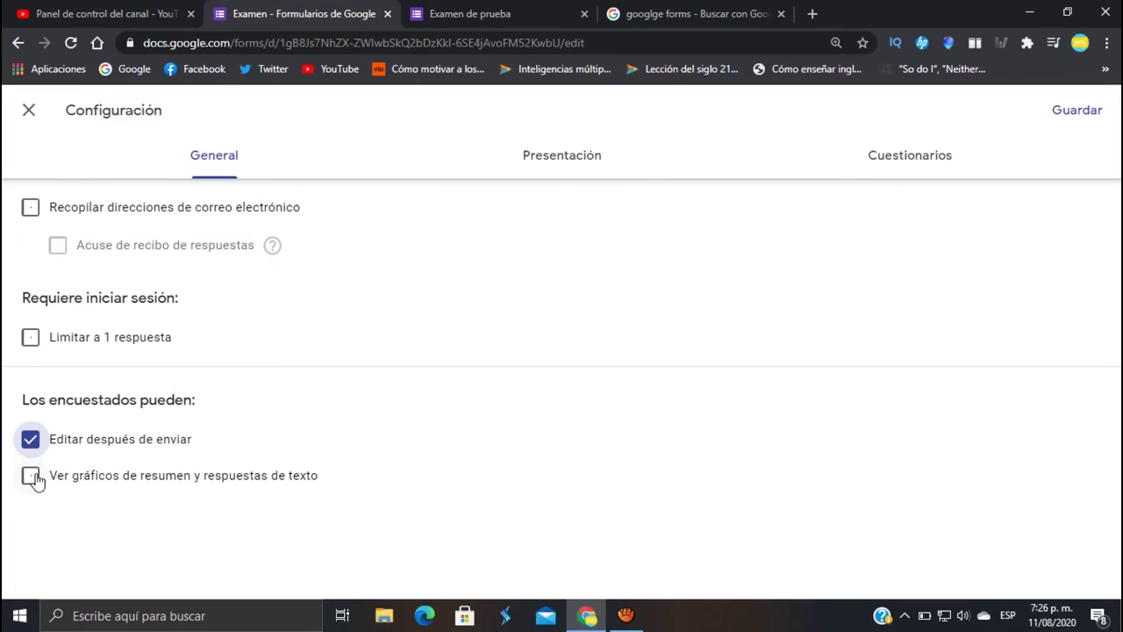
left_click(30, 477)
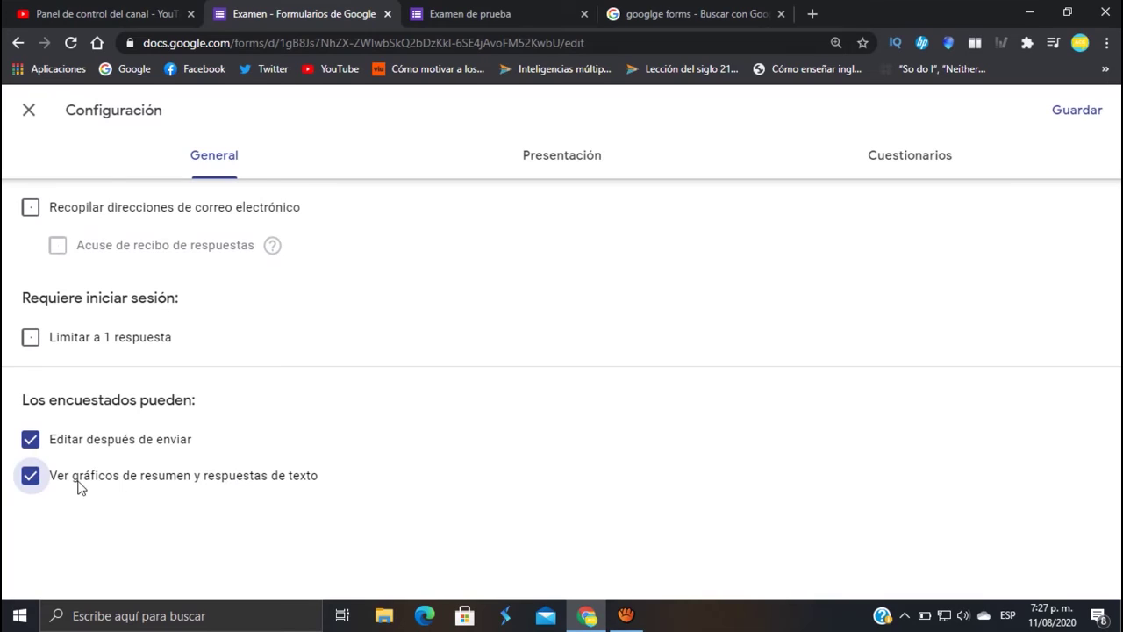
left_click(33, 476)
left_click(33, 441)
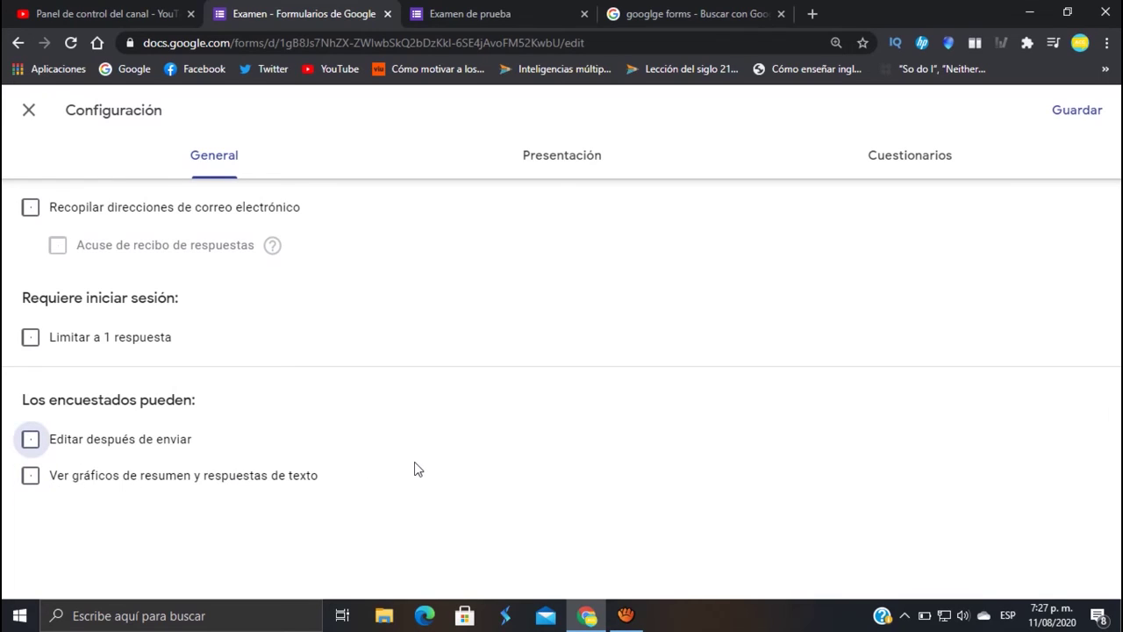
Step: Enable Orden de preguntas aleatorio in the presentation settings and place the cursor in the confirmation message
left_click(549, 167)
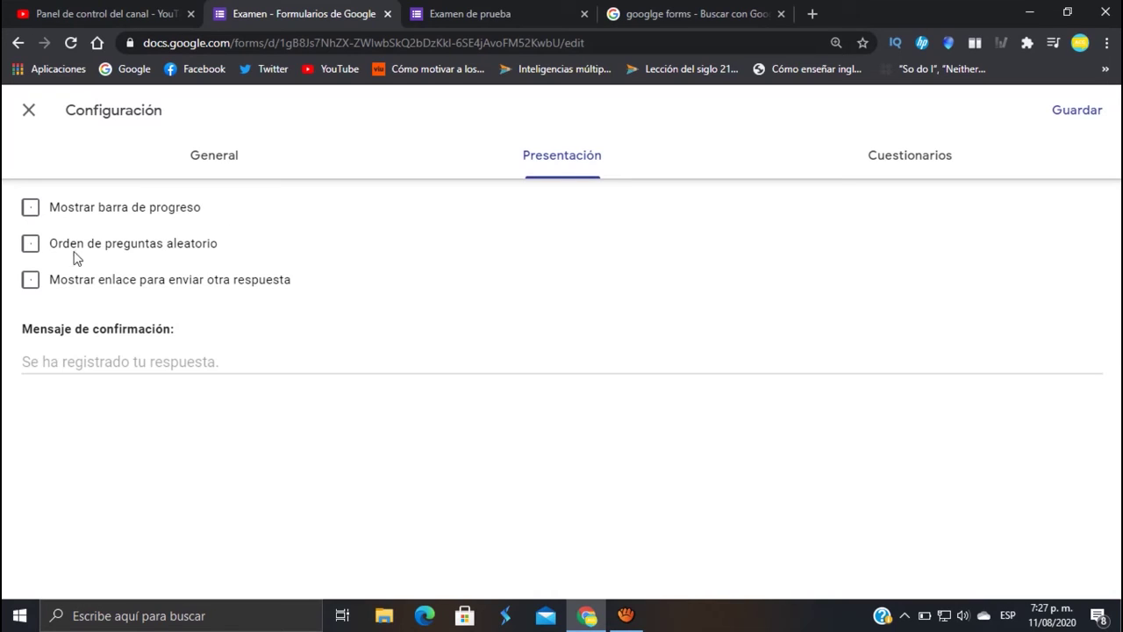
left_click(32, 245)
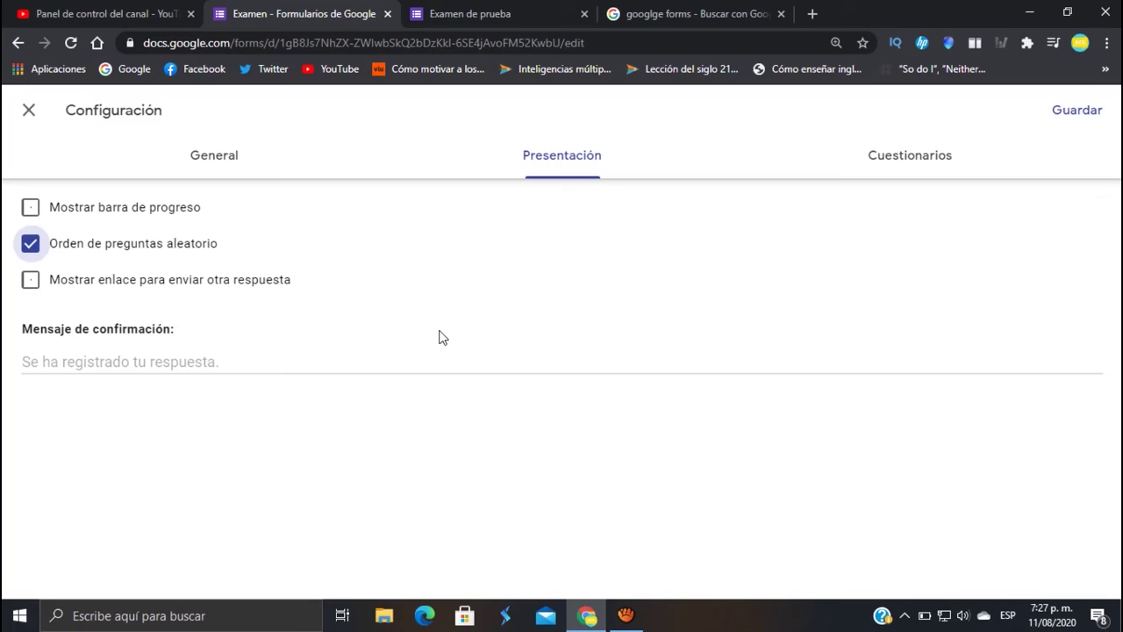
left_click(82, 363)
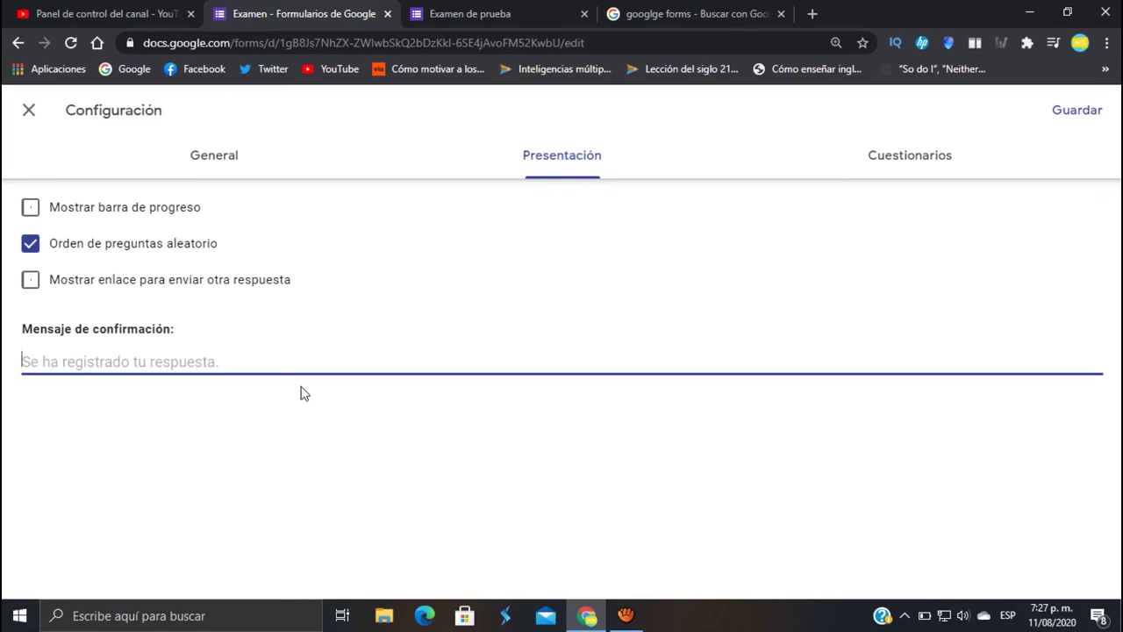
Step: Set grades to be published Más tarde, después de la revisión manual in the quiz settings, and save the configuration
left_click(888, 156)
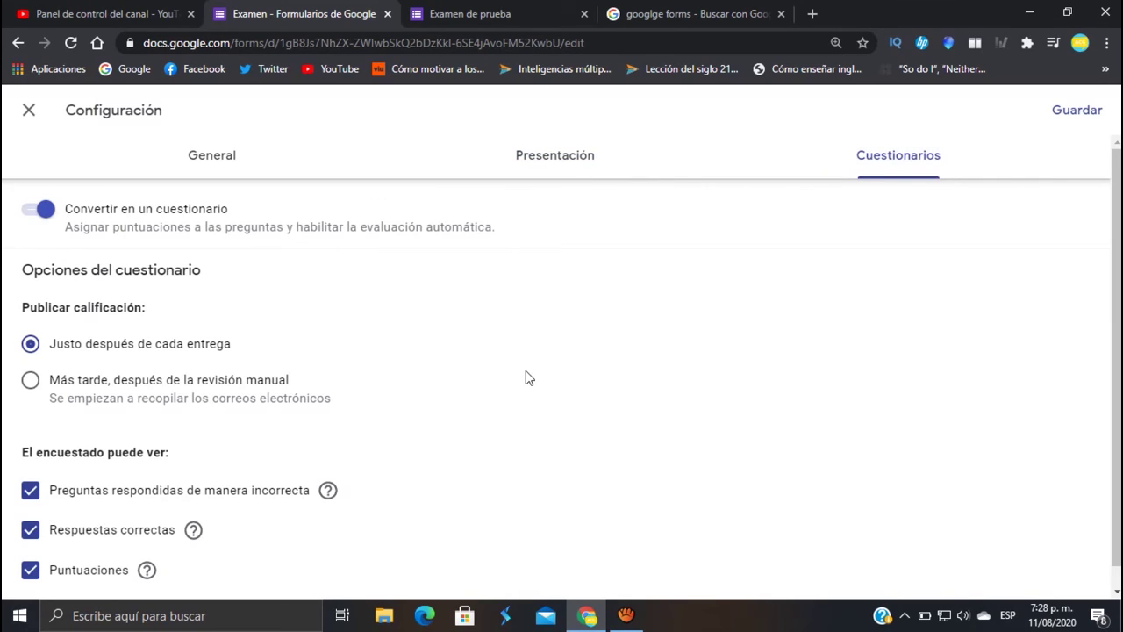
scroll(525, 372, "down", 1)
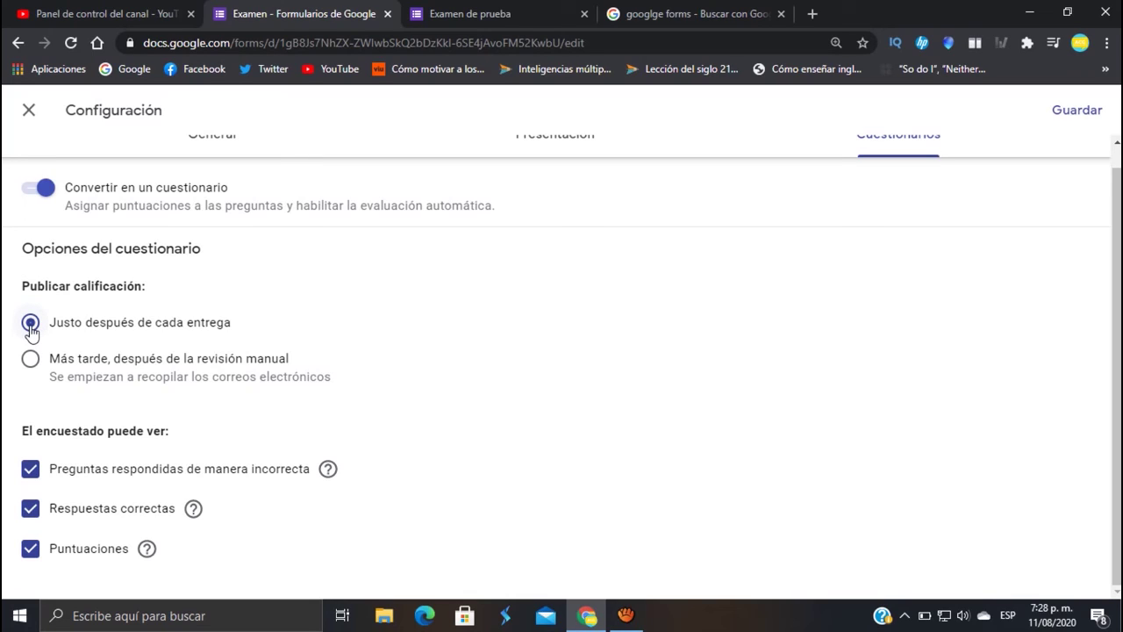
left_click(30, 358)
left_click(31, 469)
left_click(30, 469)
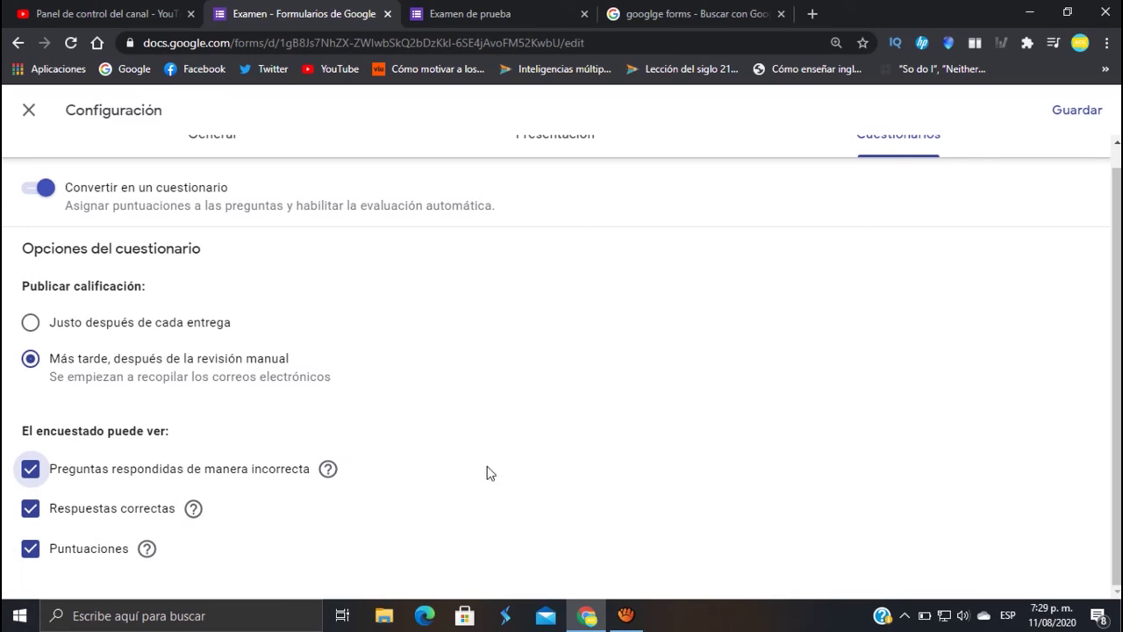
scroll(652, 454, "up", 1)
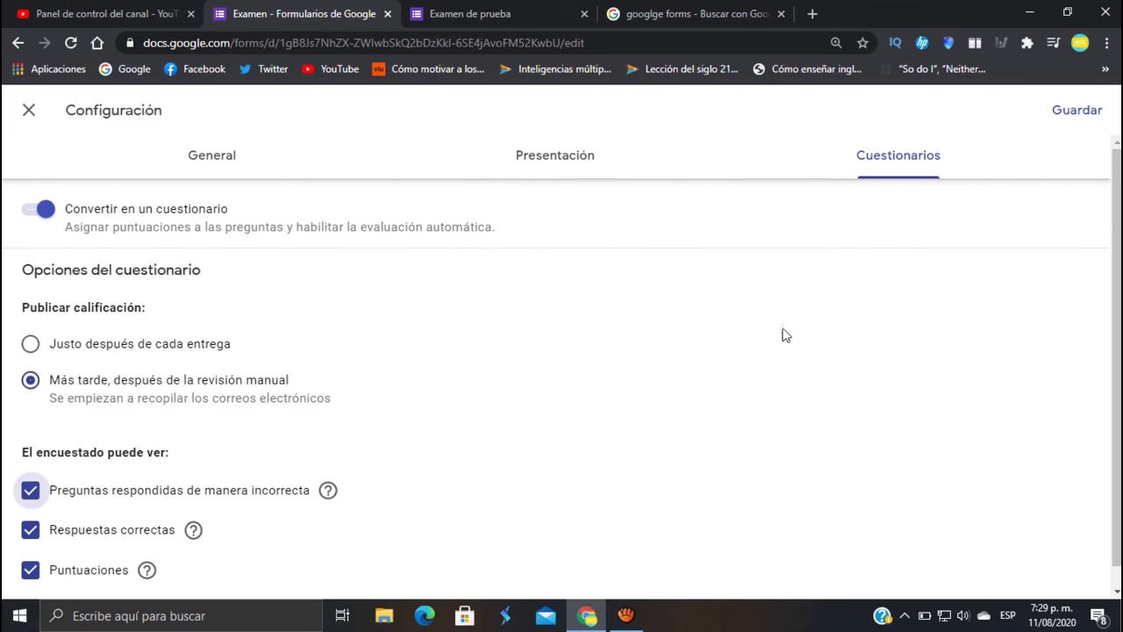
left_click(1079, 111)
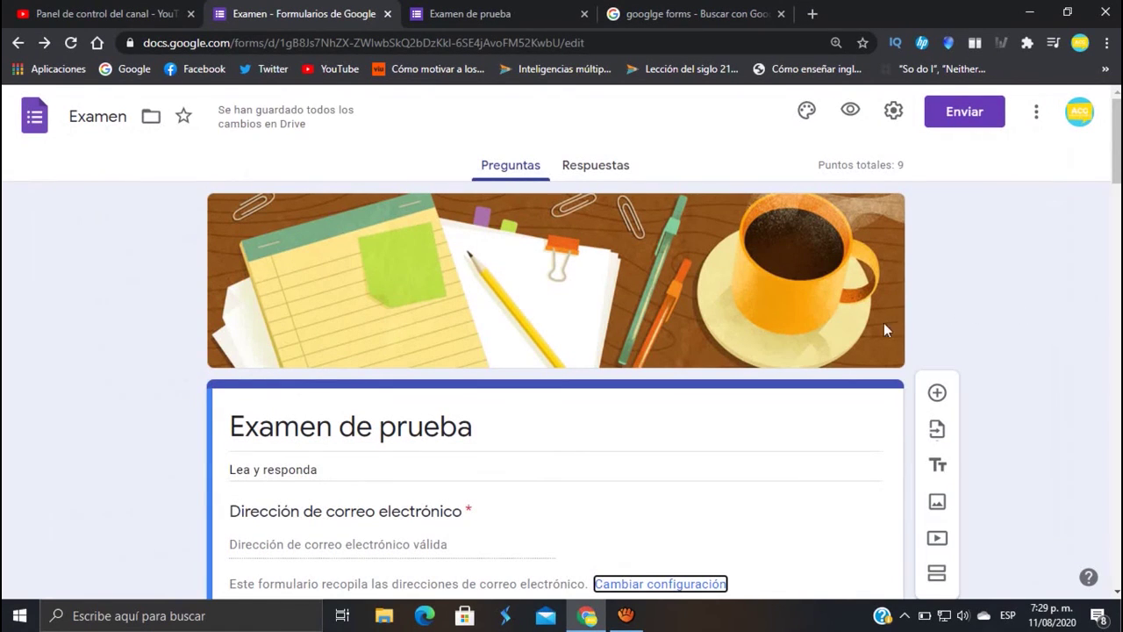
Step: Review the exam in the editor from the heading and e-mail field to the Identifique image question
scroll(884, 331, "down", 2)
scroll(878, 333, "down", 5)
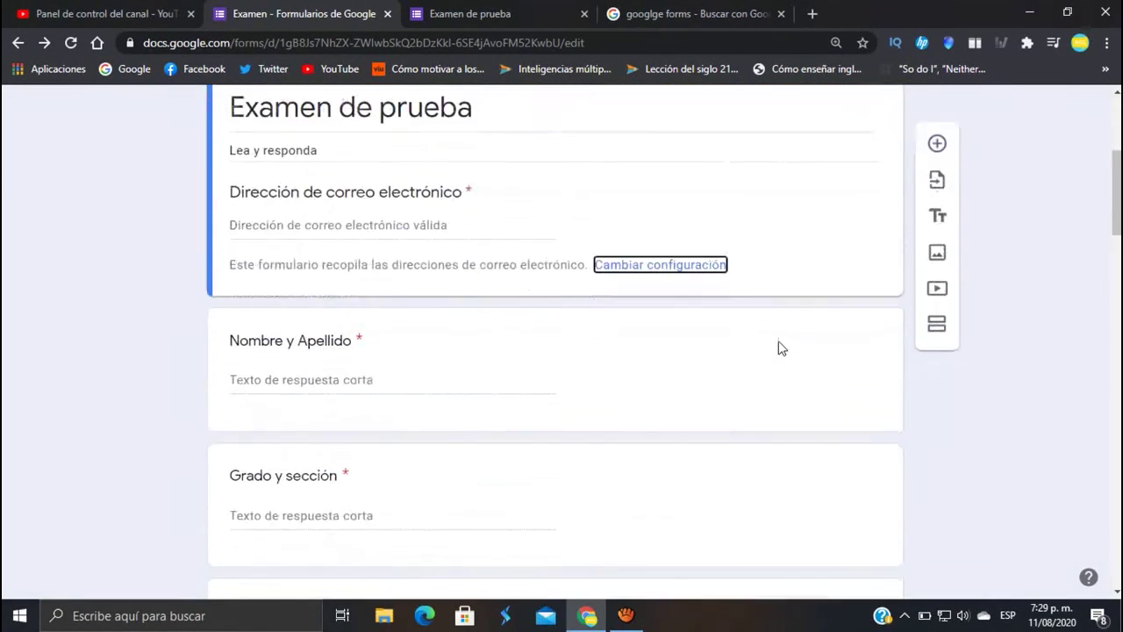
scroll(782, 359, "down", 10)
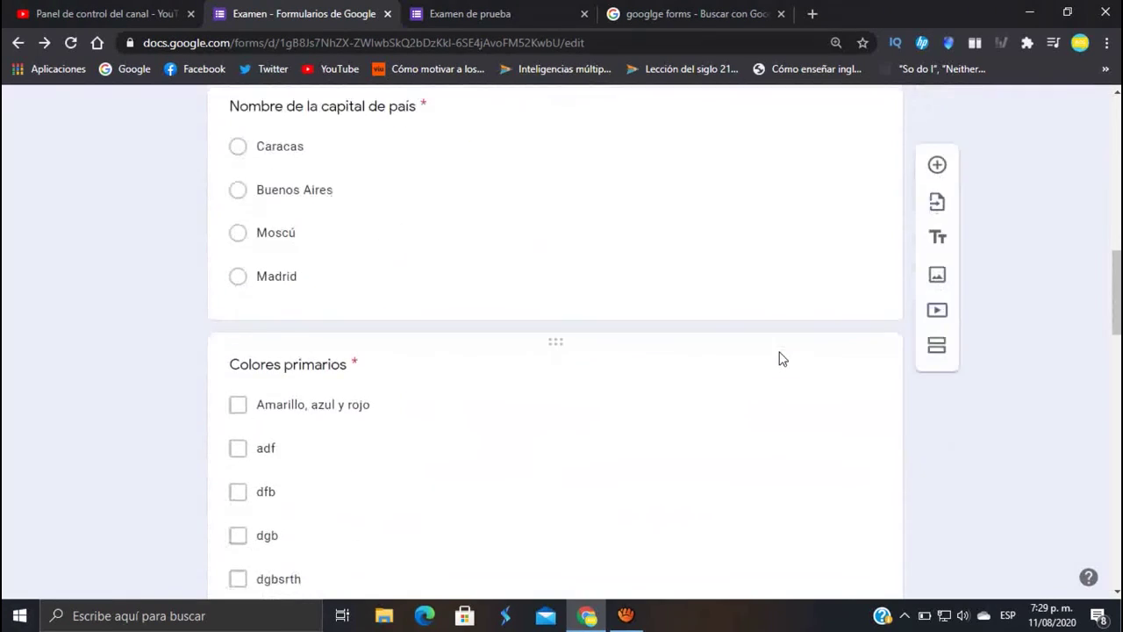
scroll(785, 355, "down", 4)
scroll(790, 353, "up", 14)
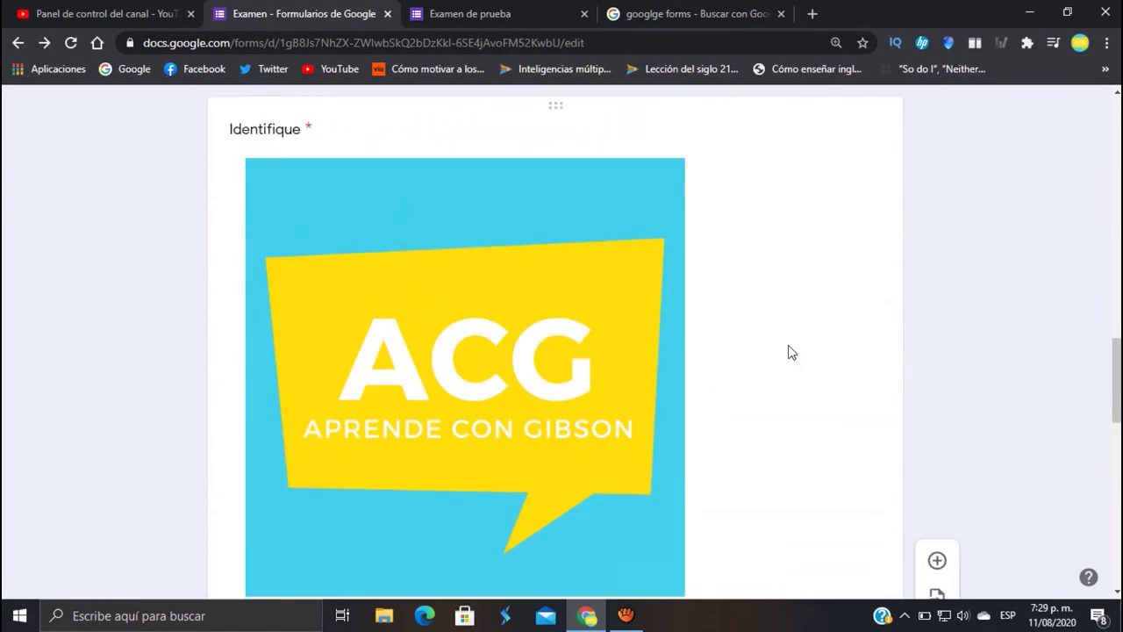
scroll(790, 352, "up", 7)
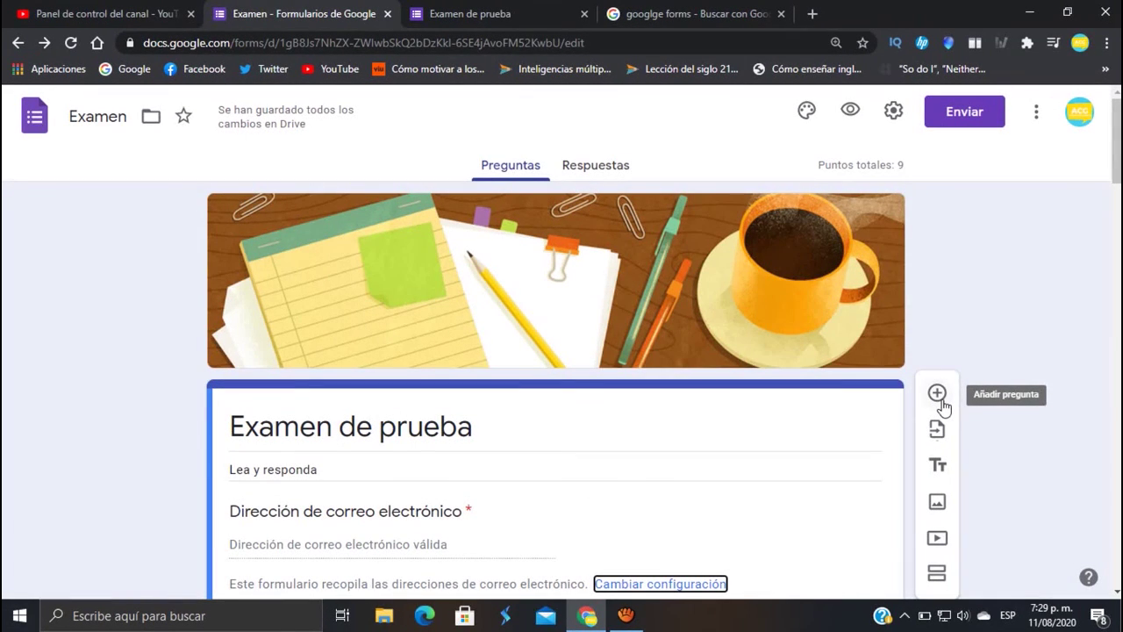
Step: Open the form's sending options and examine the recipient, subject and message fields for sending by e-mail
left_click(979, 123)
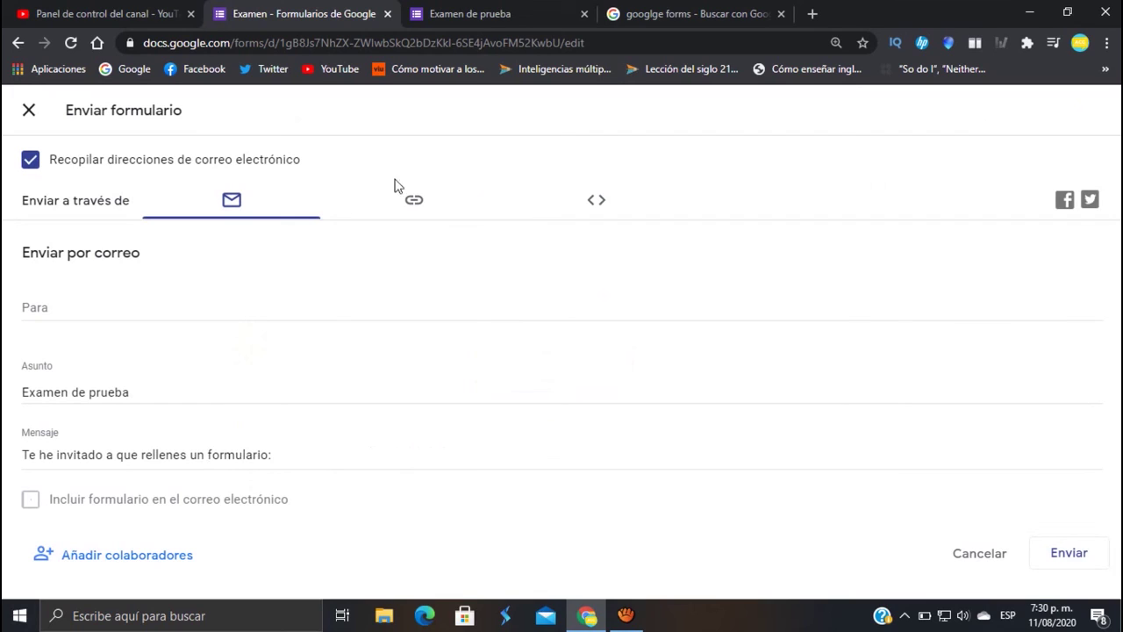
left_click(52, 310)
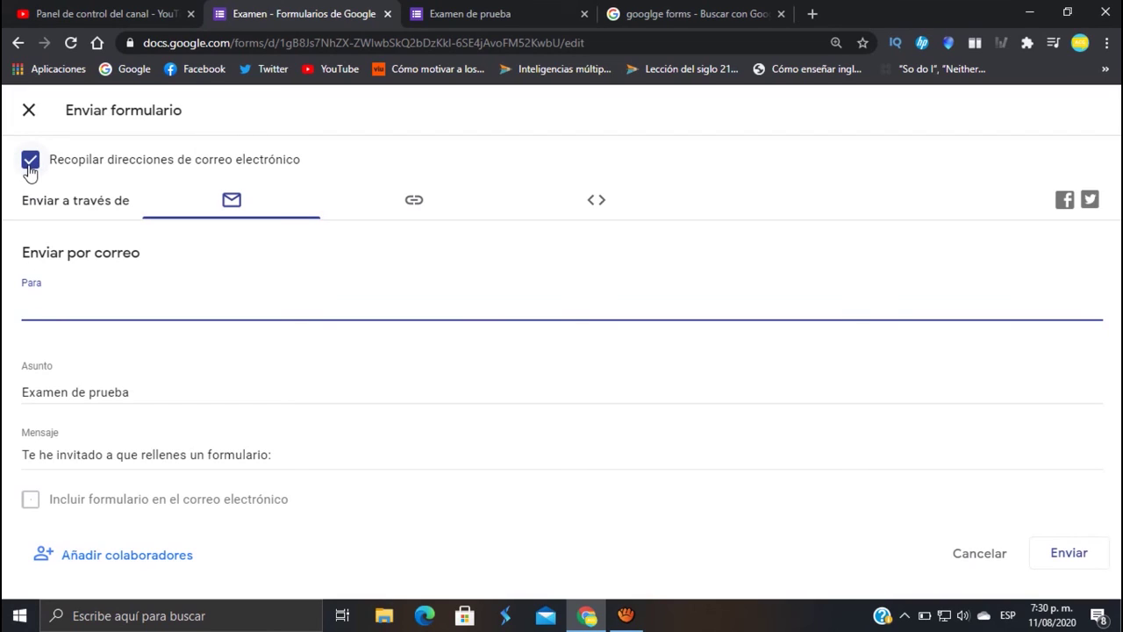
left_click(149, 384)
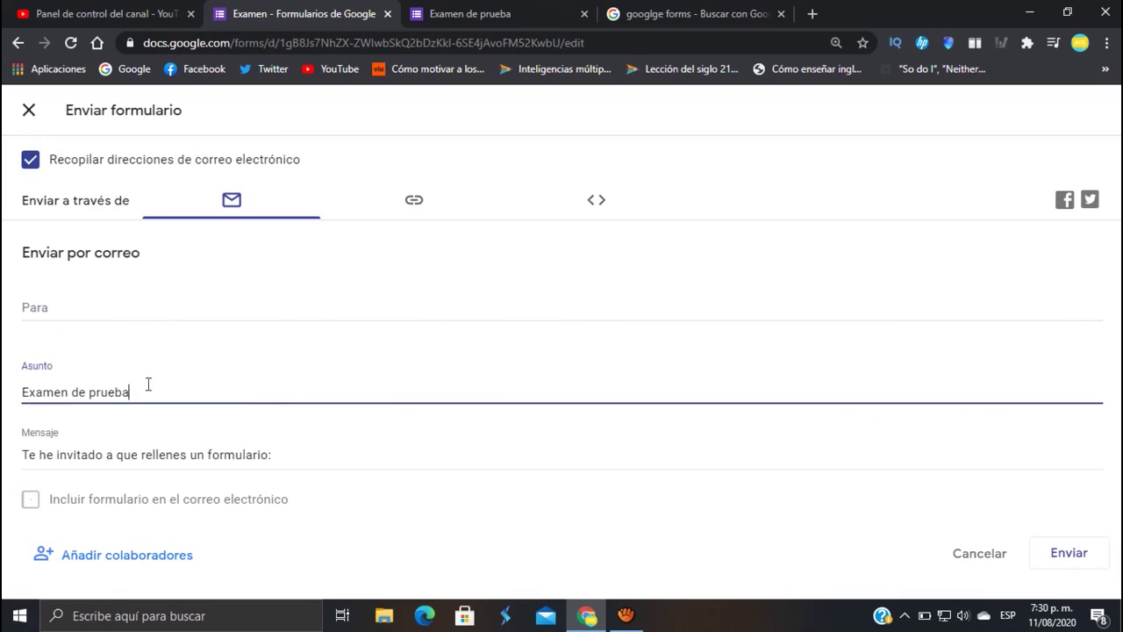
left_click(289, 459)
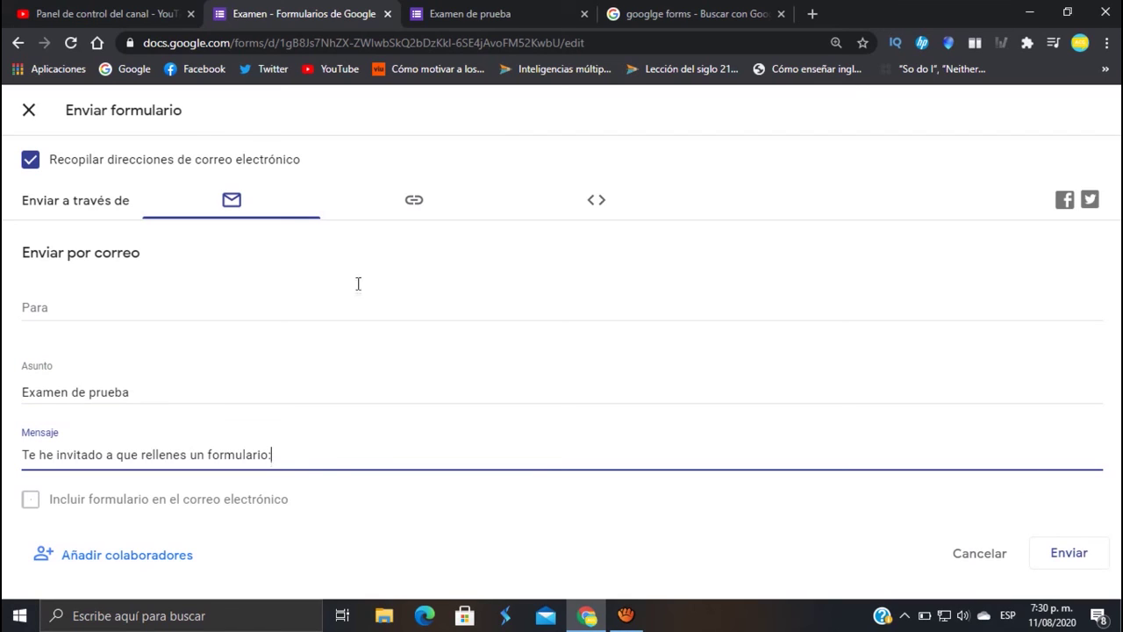
Step: Shorten the exam's shareable link, copy it, and close the sending options
left_click(418, 202)
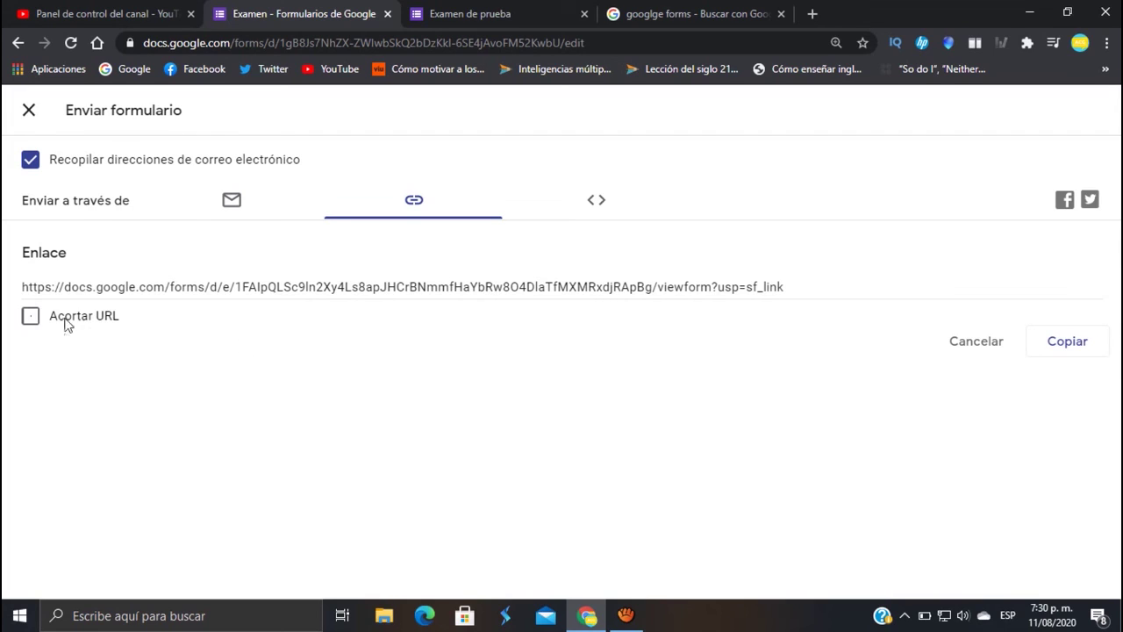
left_click(32, 315)
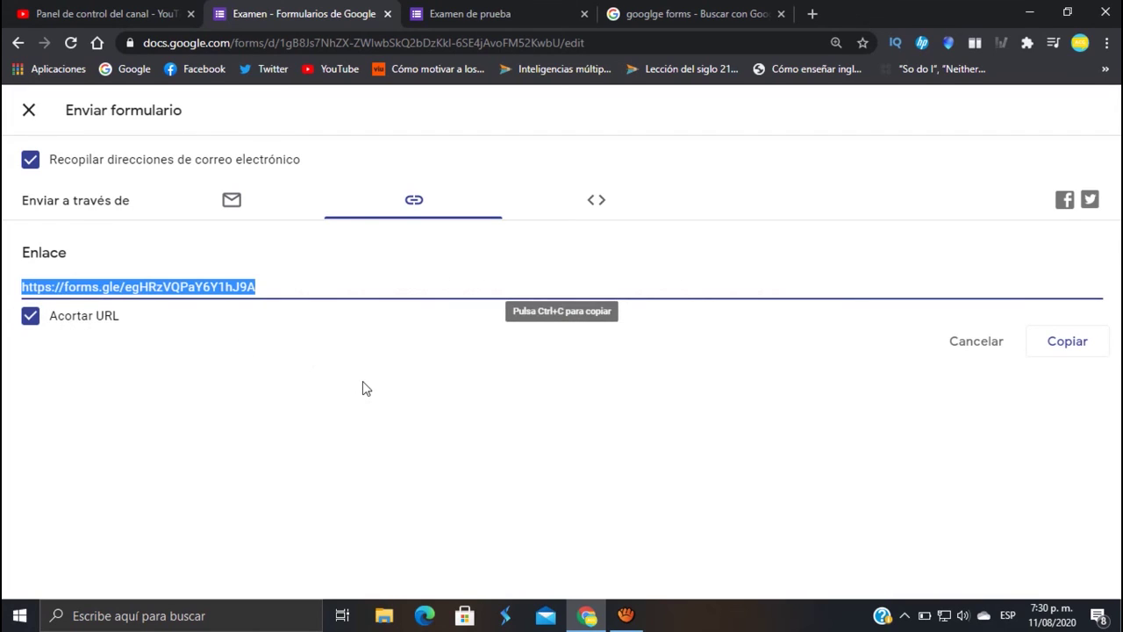
left_click(1079, 344)
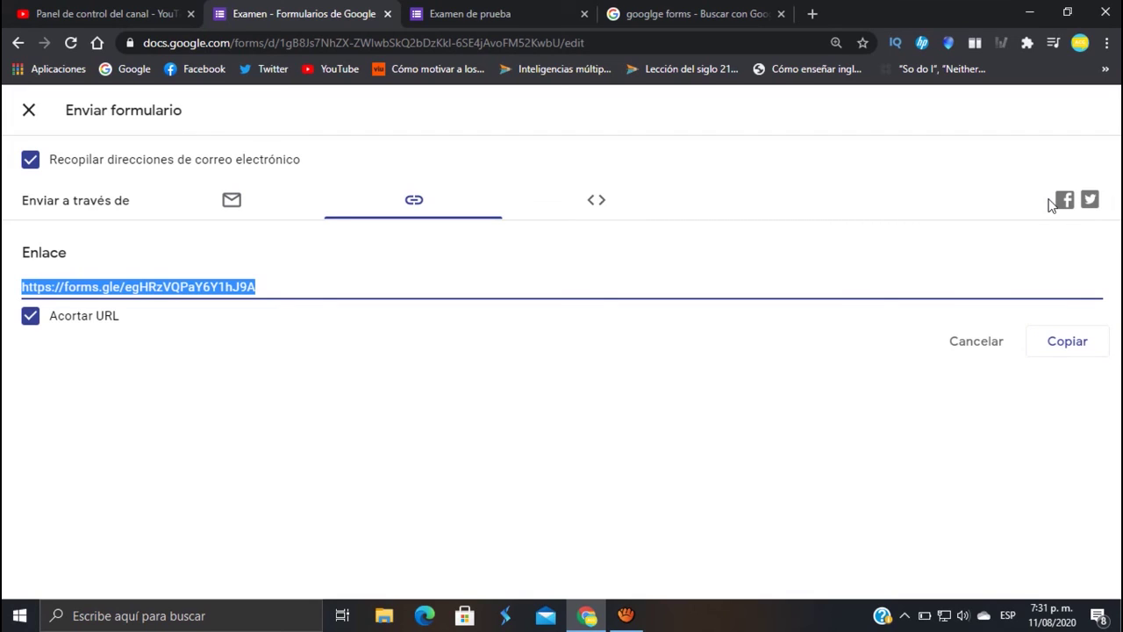
left_click(29, 111)
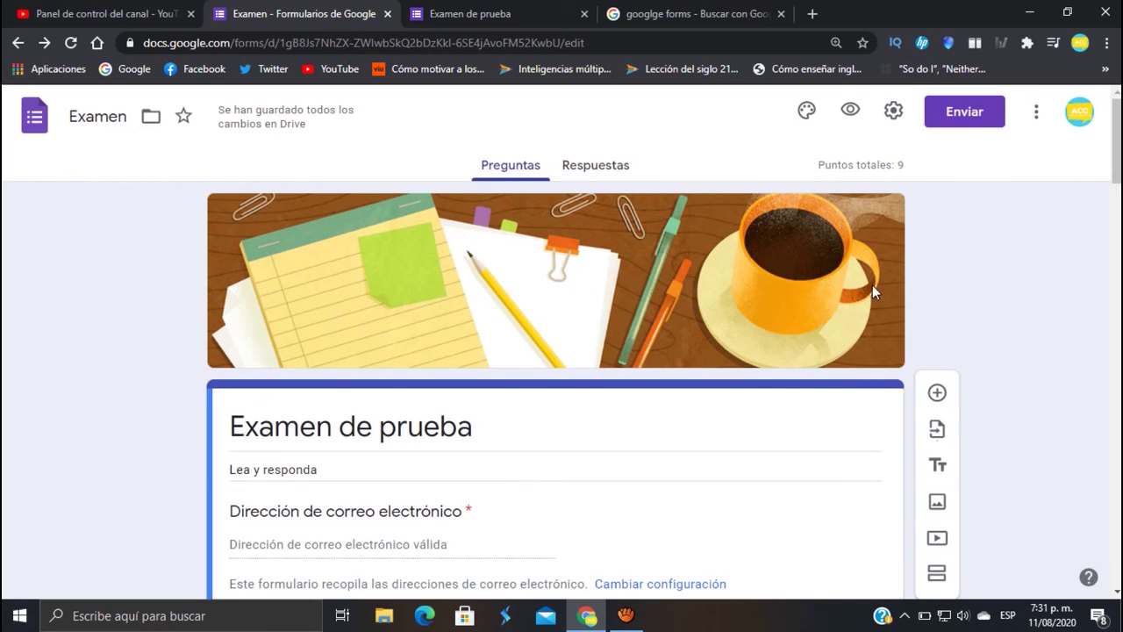
Step: Check the exam's responses page, then return to the questions and look over the heading and first questions
scroll(936, 302, "down", 1)
scroll(1041, 323, "up", 1)
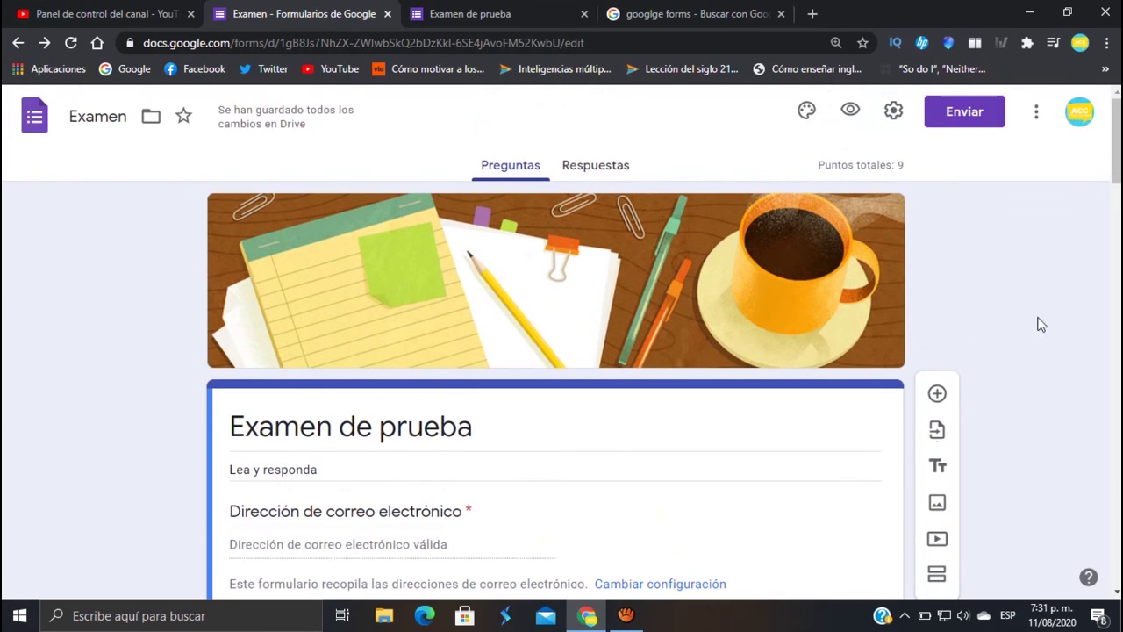
left_click(606, 172)
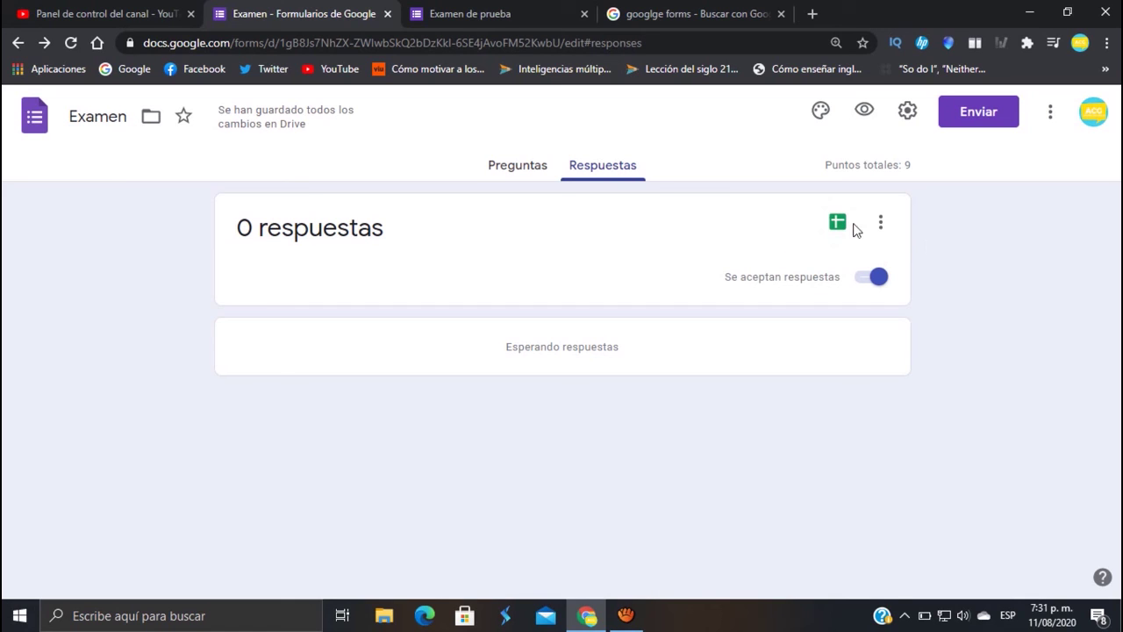
left_click(502, 162)
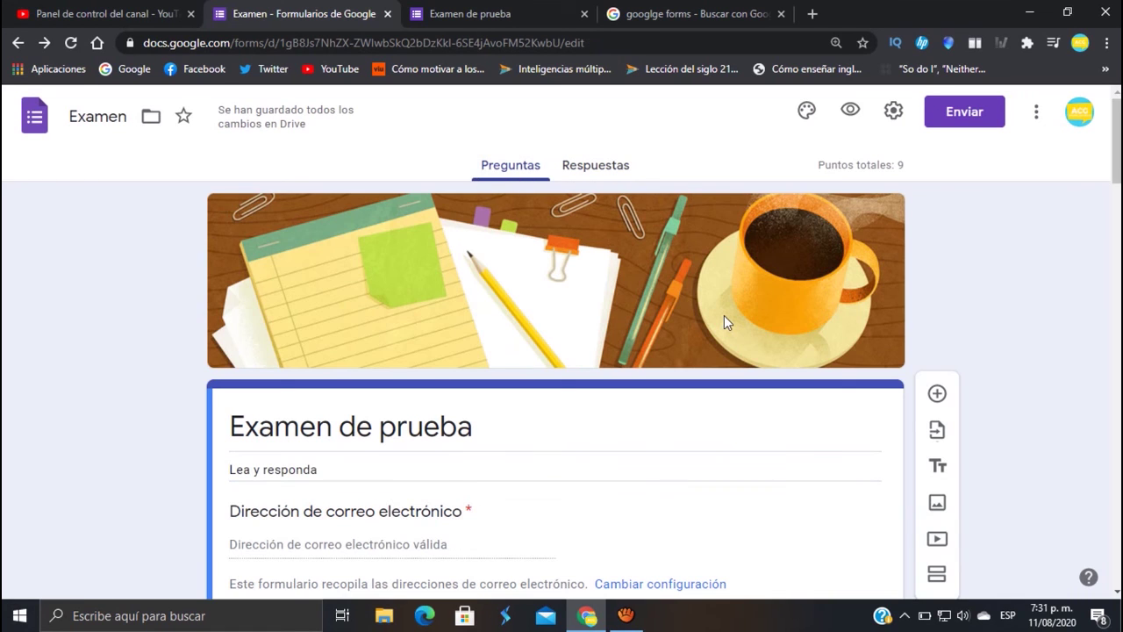
scroll(724, 316, "down", 2)
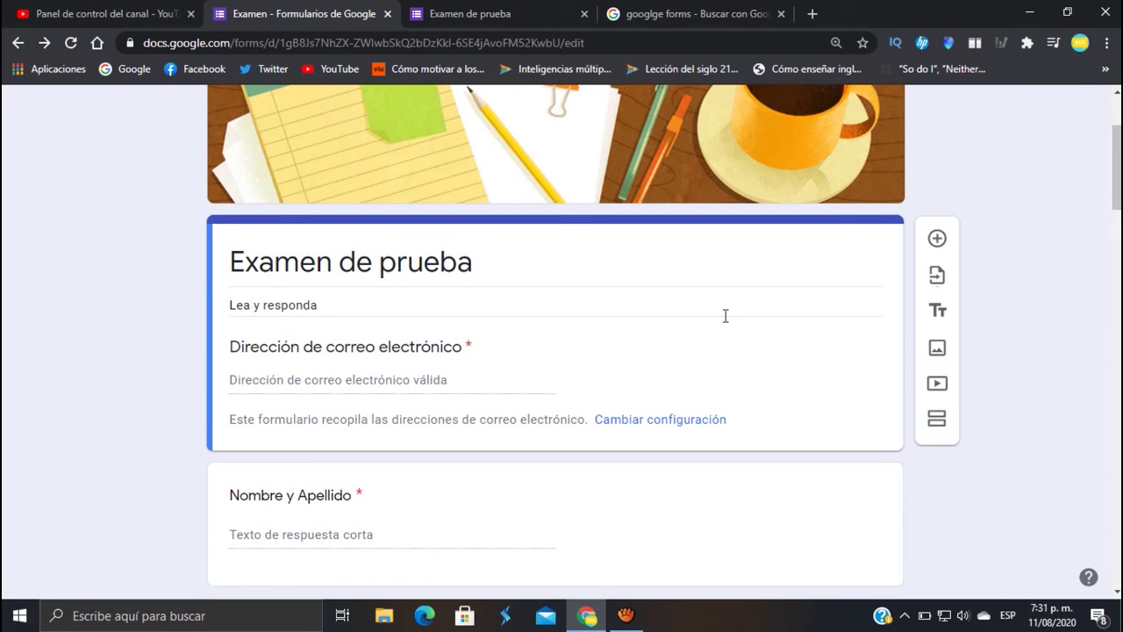
scroll(725, 315, "down", 5)
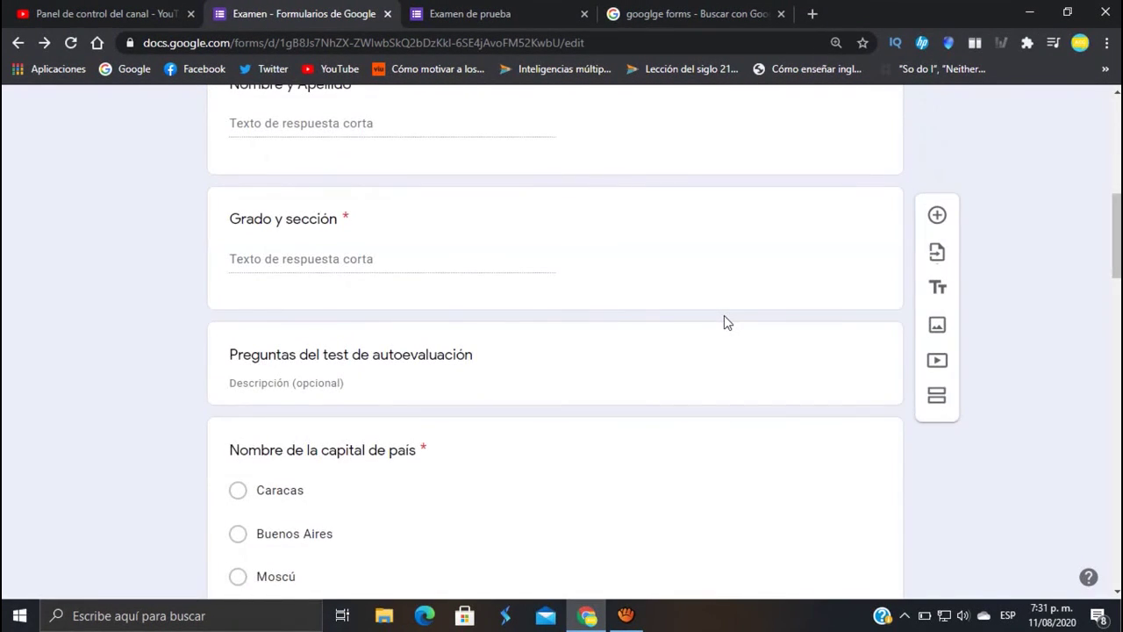
scroll(724, 318, "up", 7)
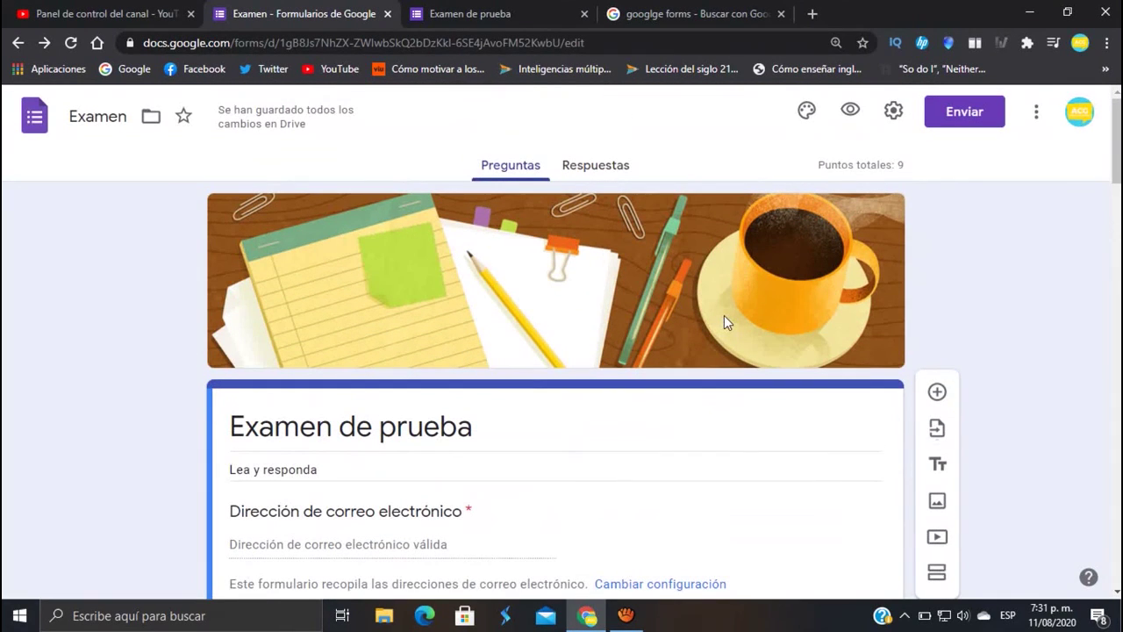